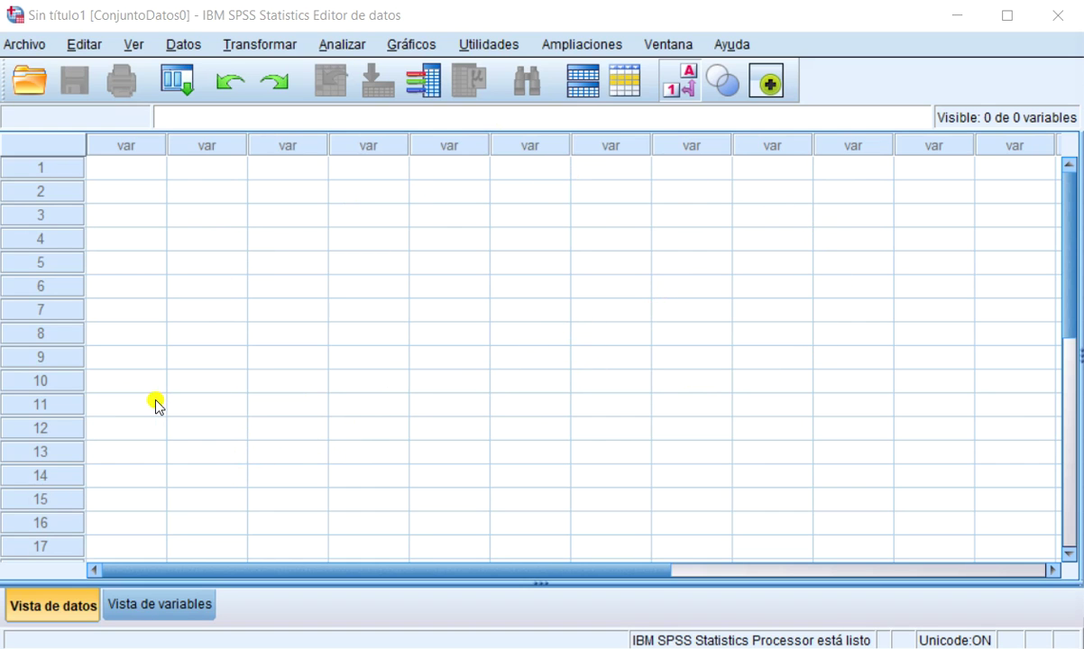
- Switch to the variable definitions view and create the first variable with the name Id
left_click(44, 608)
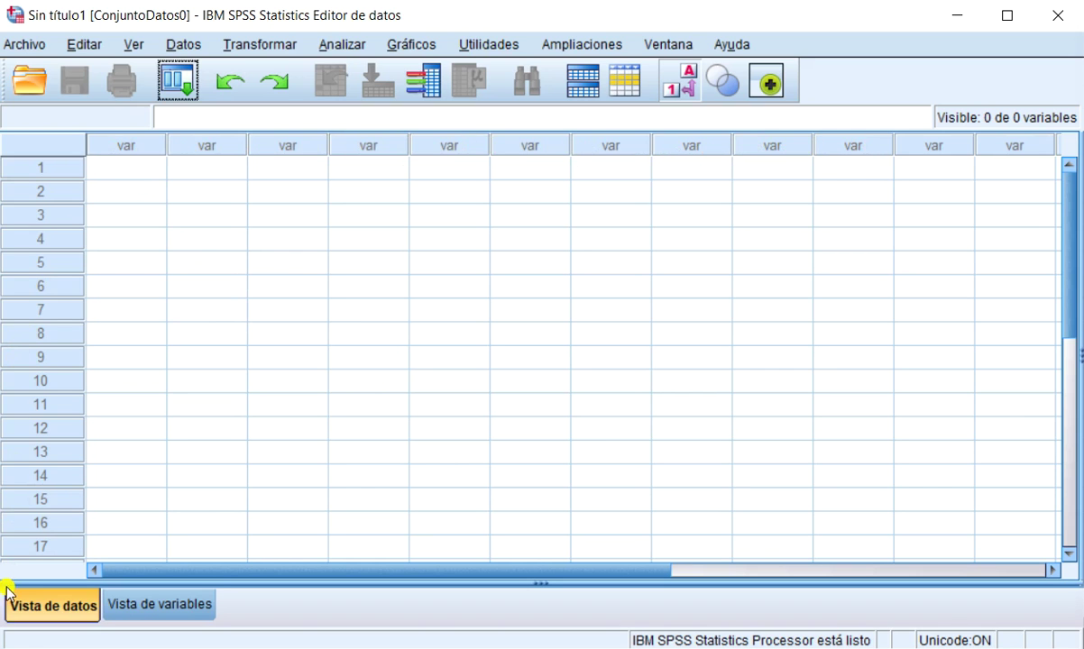
left_click(154, 604)
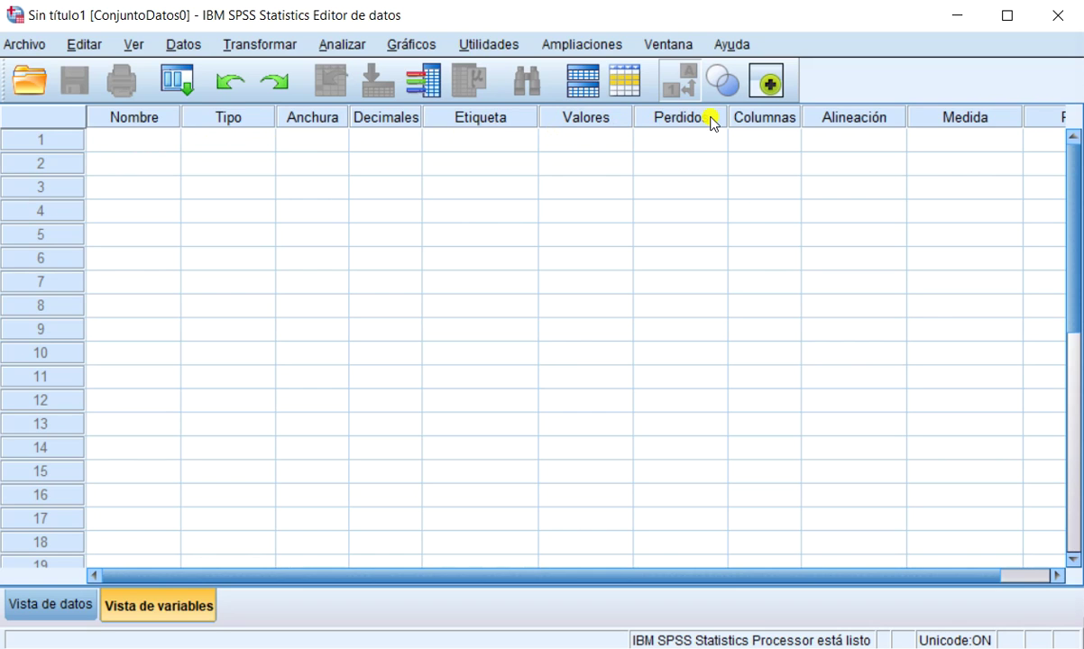
left_click(144, 140)
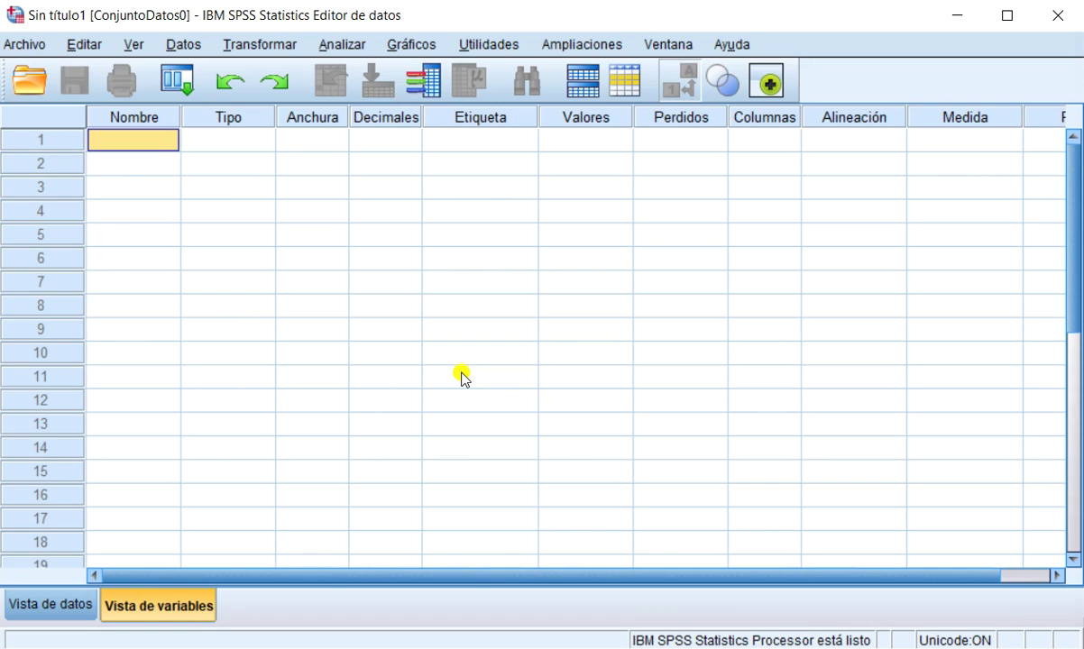
type("Ids")
key("BackSpace")
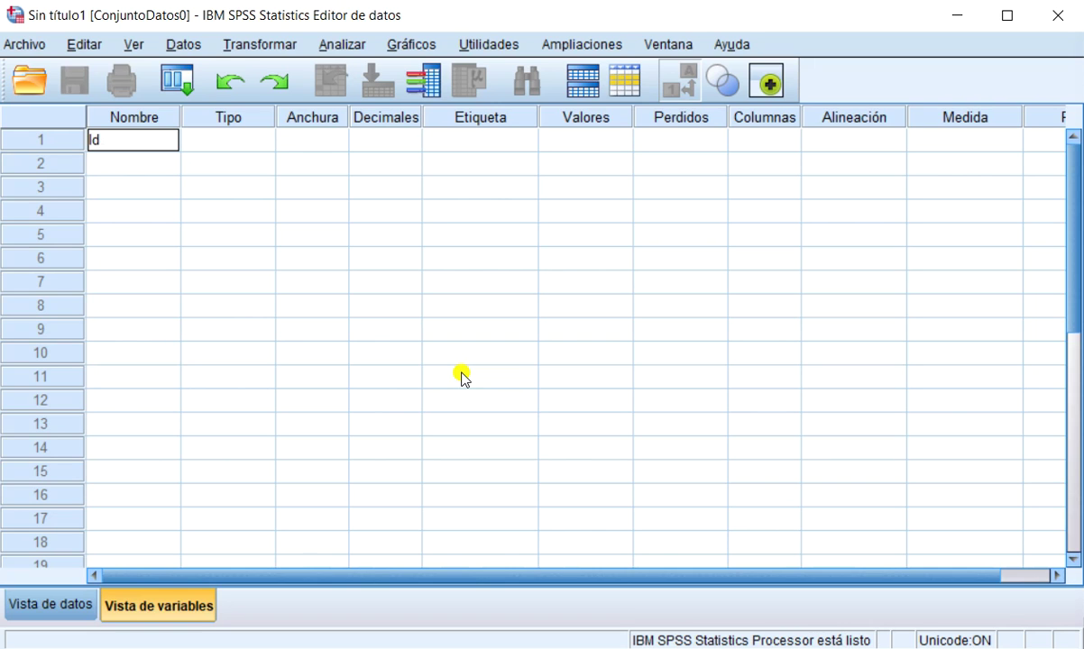
key("Tab")
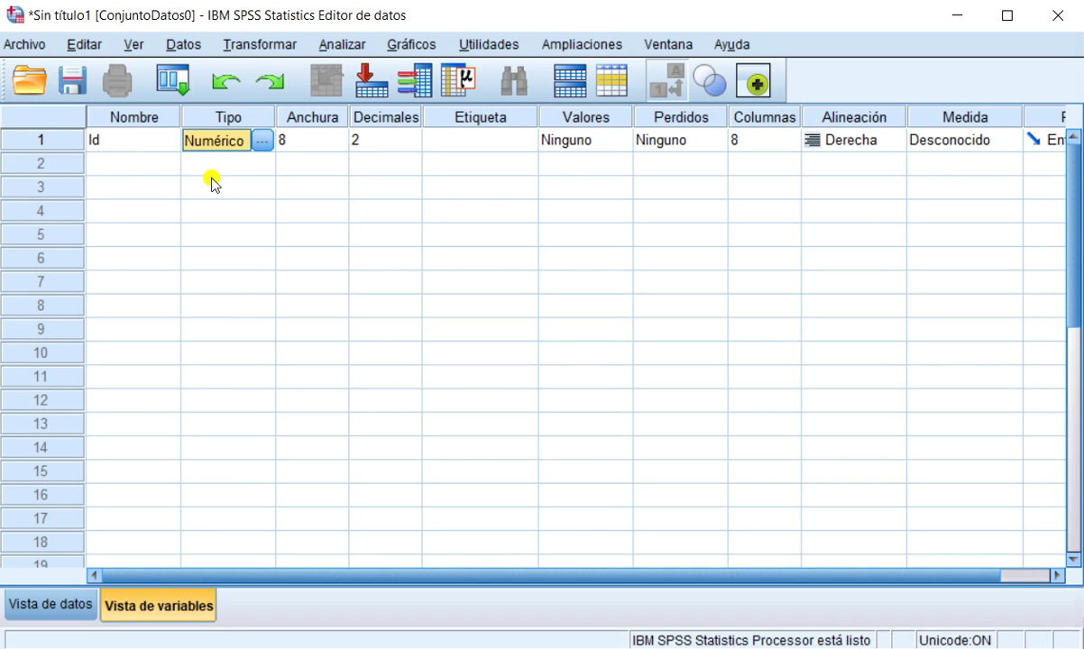
- Keep the Id variable's type as Numérico and set its decimals to 0
left_click(260, 141)
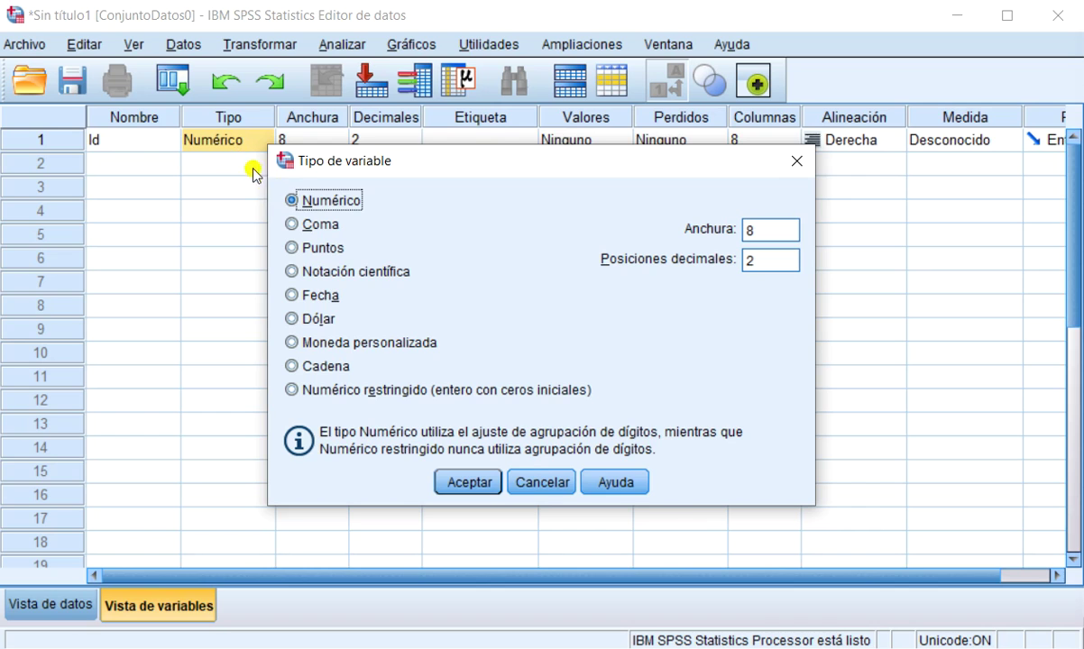
left_click(462, 484)
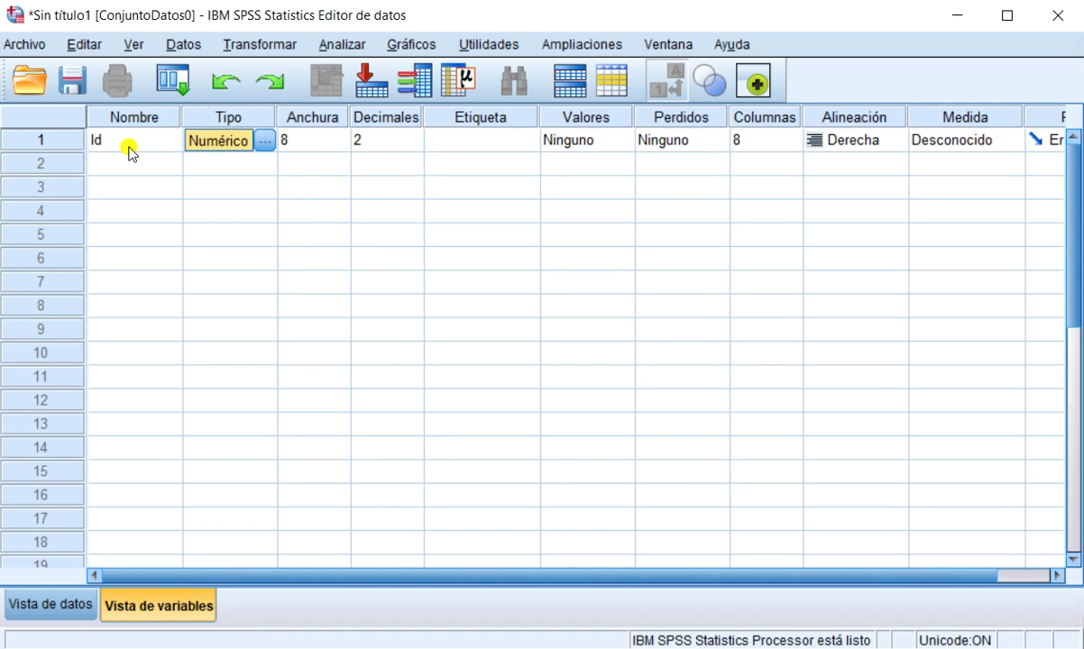
left_click(419, 143)
left_click(417, 145)
left_click(418, 145)
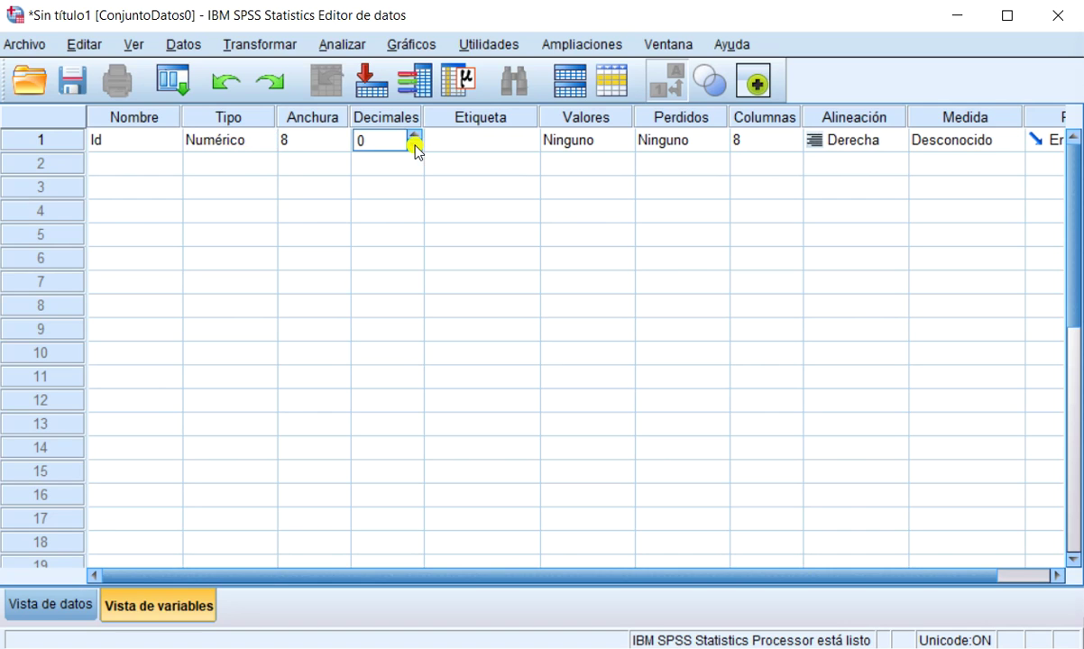
left_click(476, 142)
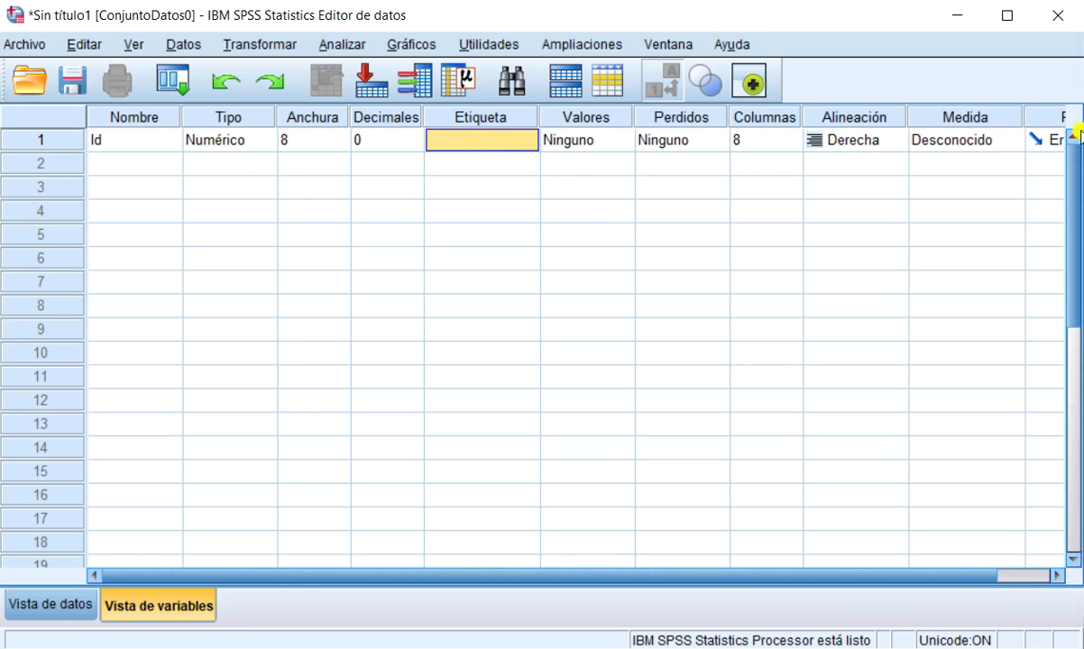
- Add a second variable below Id and name it Sexo_1
left_click(116, 167)
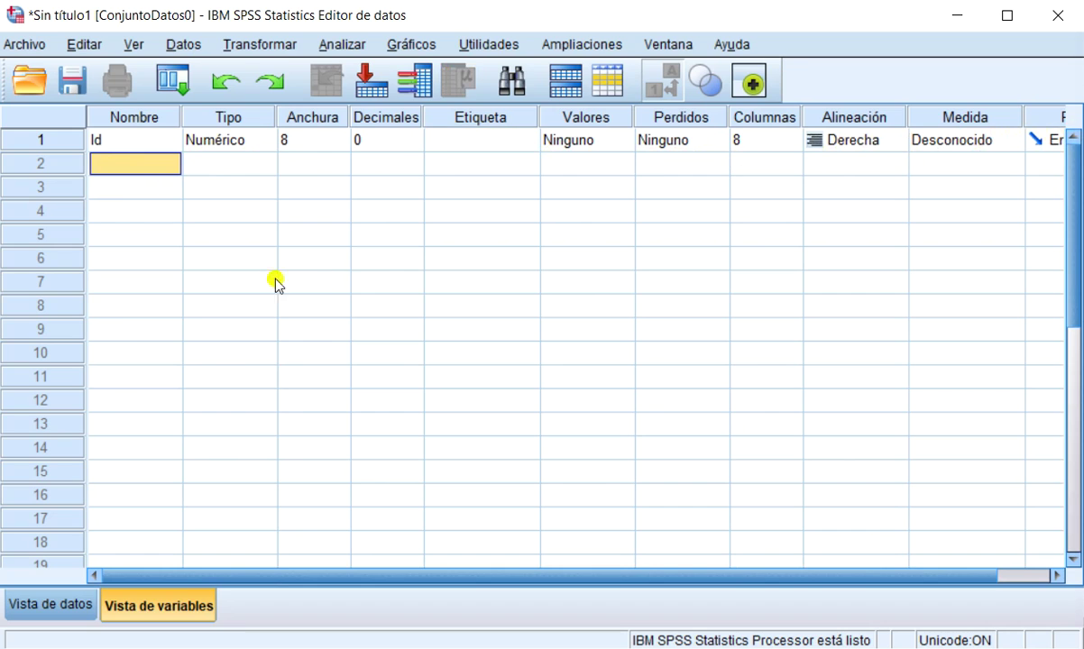
type("Sexo")
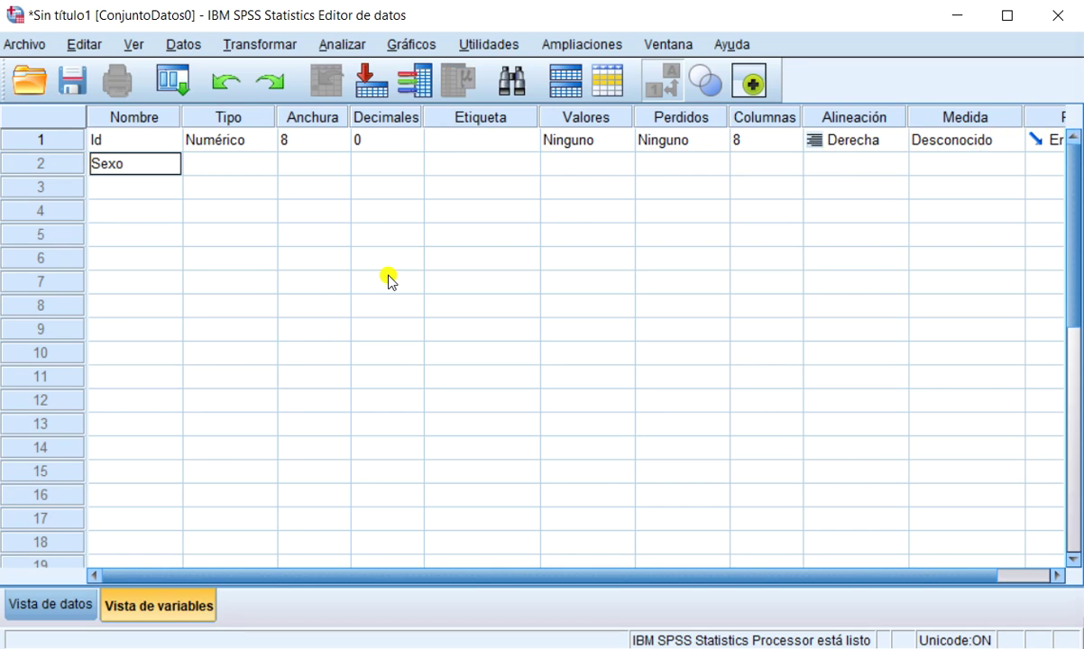
key("Tab")
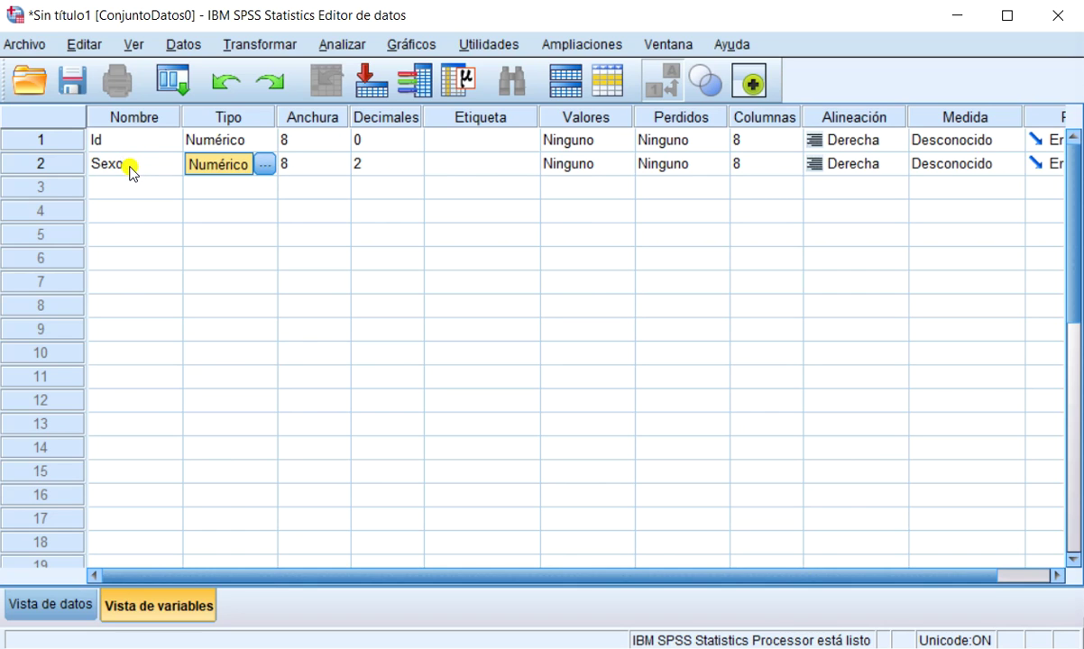
double_click(131, 168)
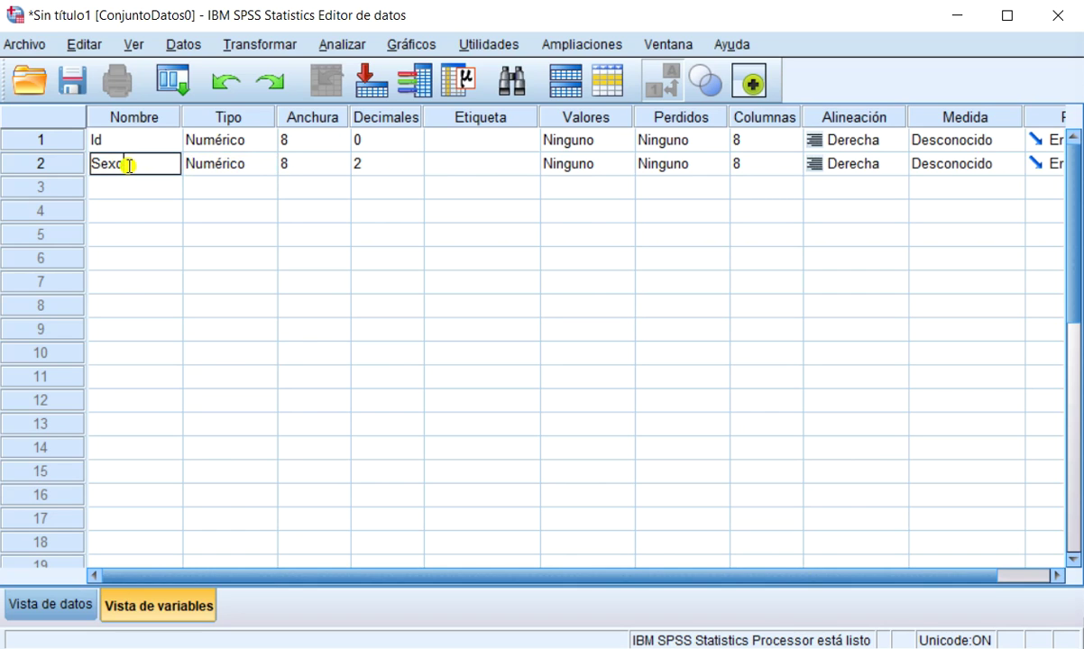
type("_1")
left_click(212, 190)
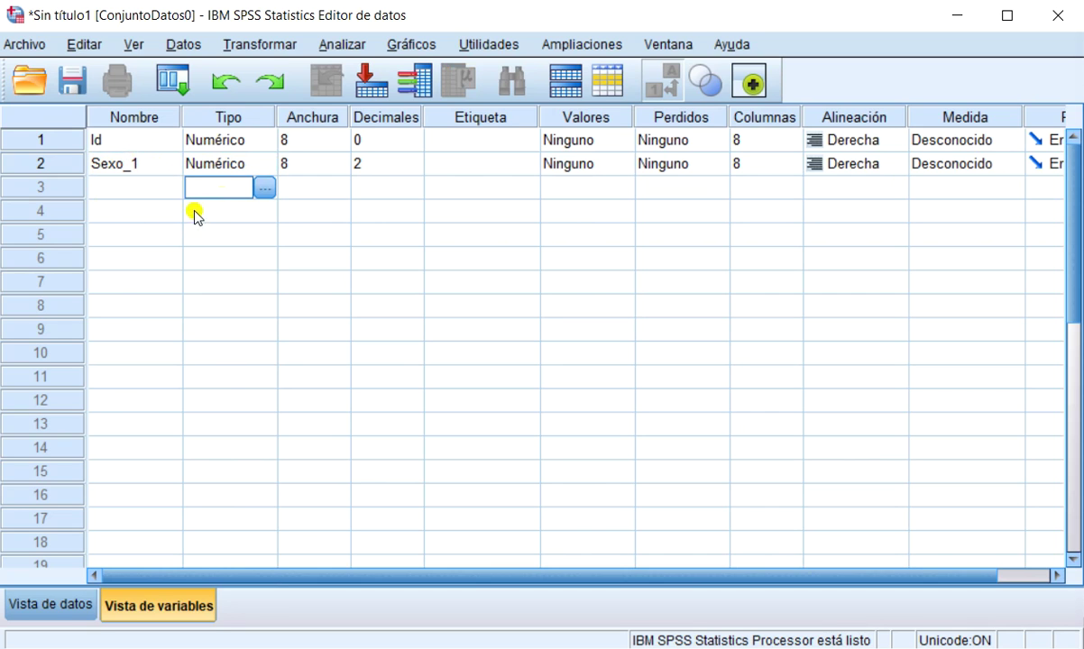
- Keep the Sexo_1 variable's type as Numérico and set its decimals to 0
double_click(271, 169)
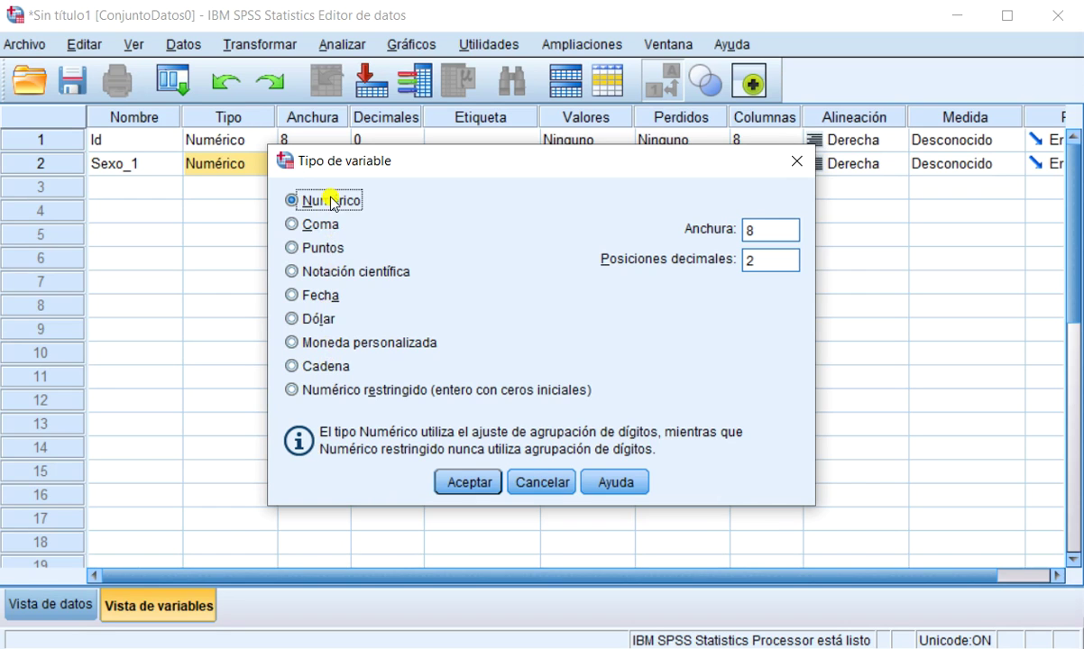
left_click(468, 486)
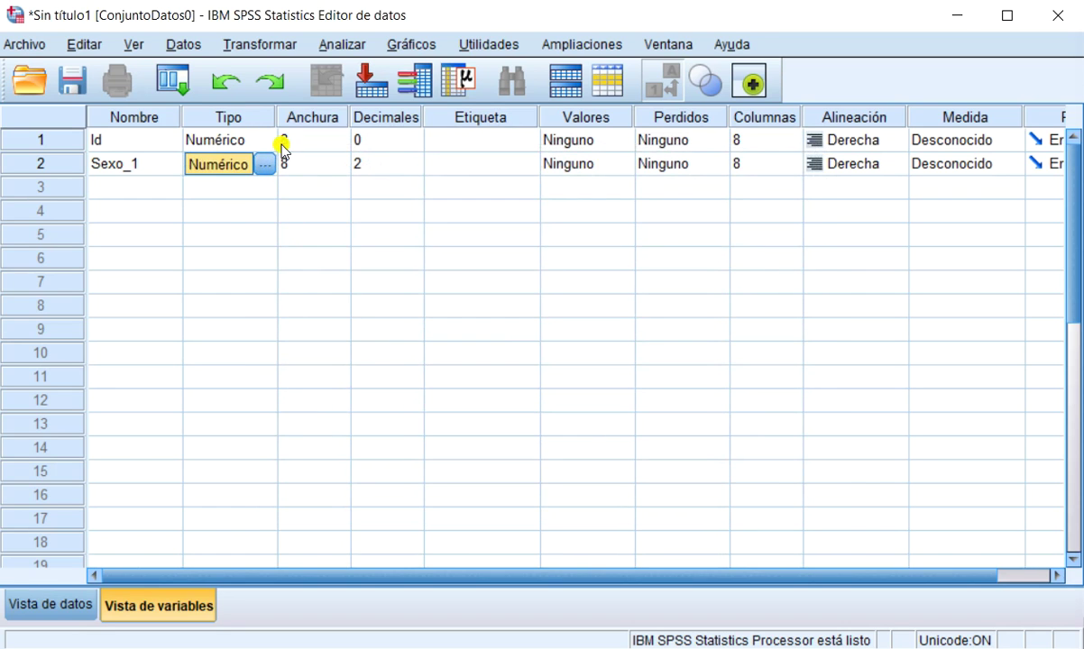
left_click(418, 171)
left_click(415, 170)
left_click(416, 170)
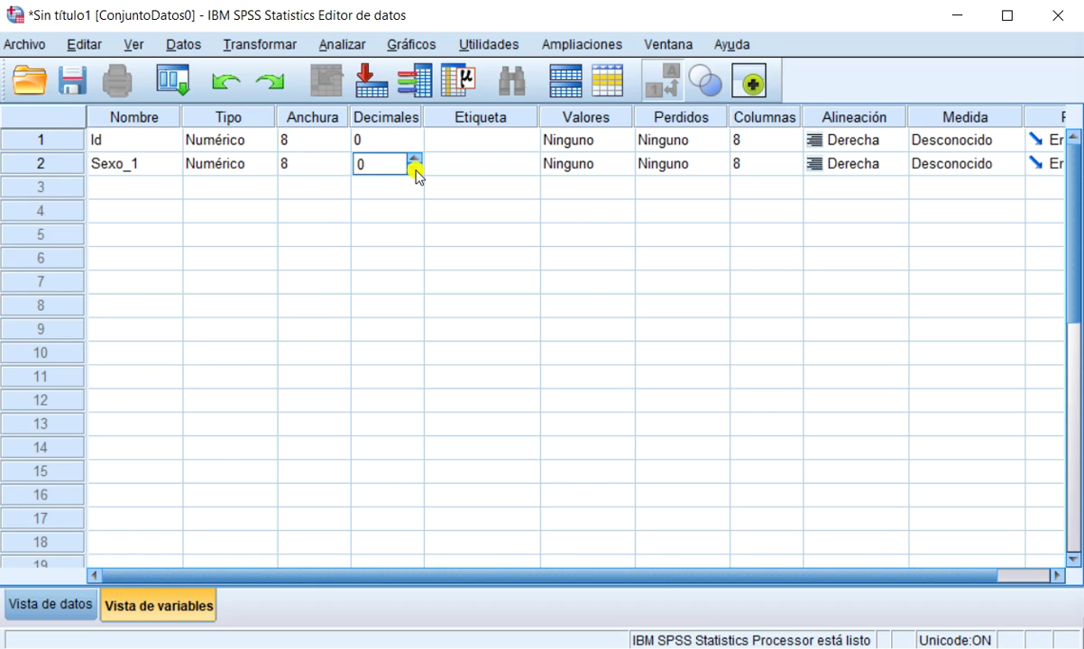
- Give the Sexo_1 variable the label "Sexo del paciente"
left_click(480, 169)
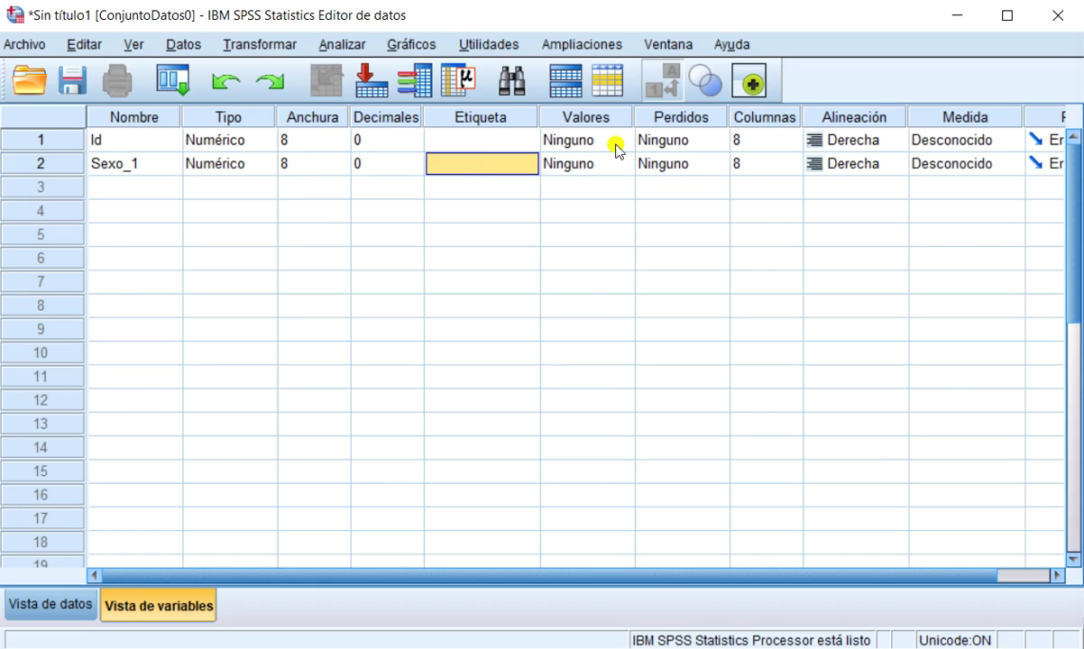
type("Sexo de")
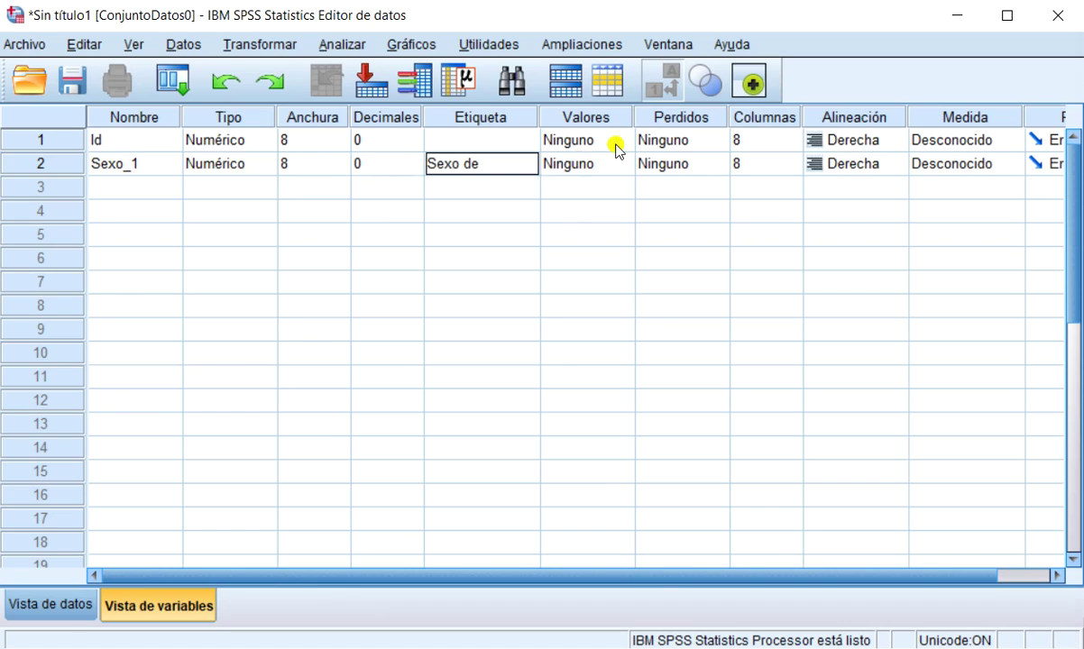
type("l pa")
type("ien")
key("BackSpace")
key("BackSpace")
key("BackSpace")
type("ie")
key("BackSpace")
key("BackSpace")
type("ciente")
key("Return")
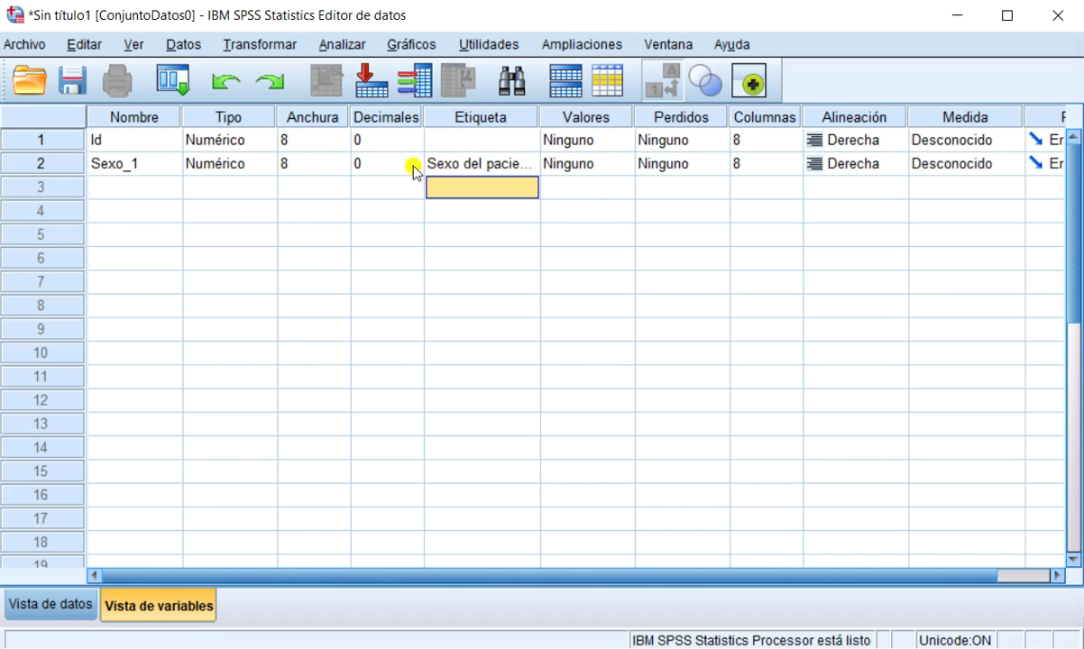
- Define the value labels 1 = "Femino" and 2 = "Masculino" for the Sexo_1 variable
double_click(627, 165)
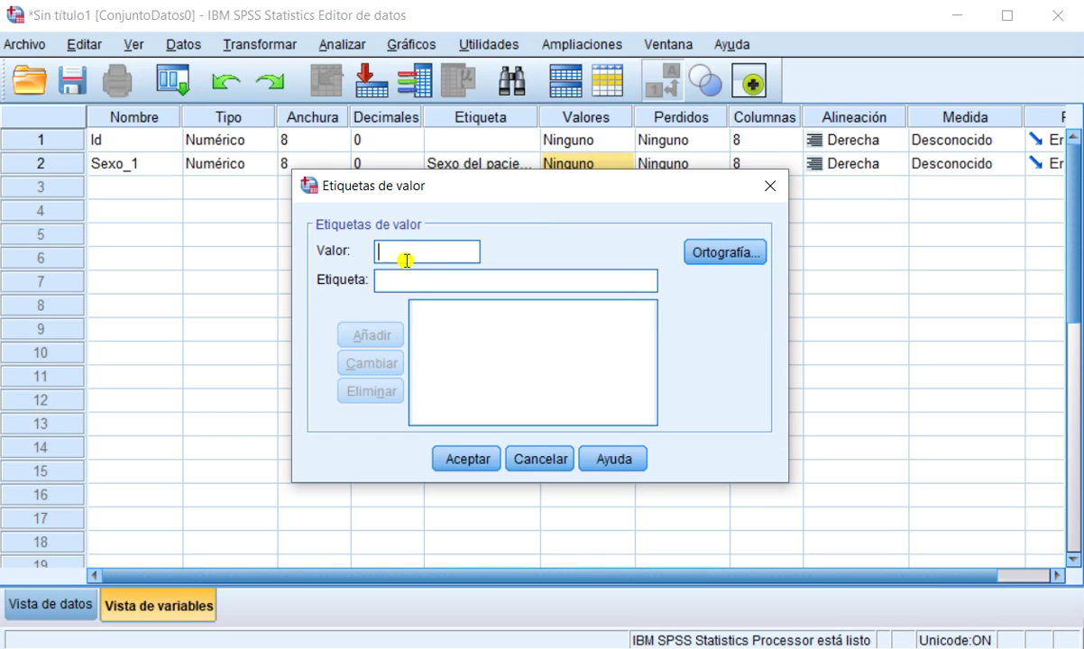
type("1")
type("Femino")
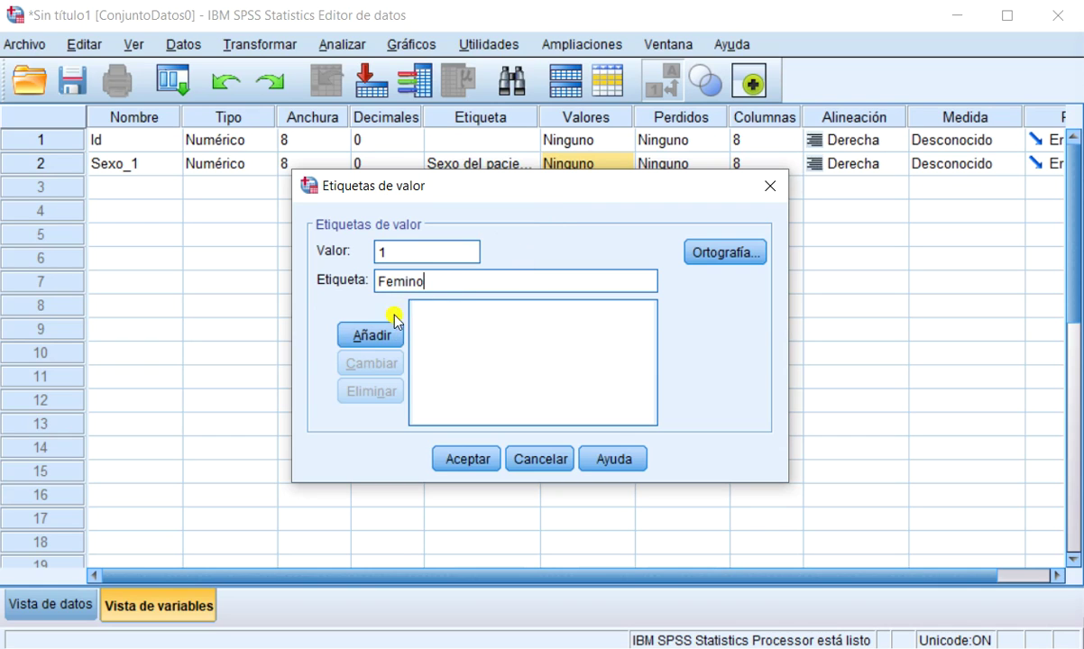
left_click(361, 334)
left_click(404, 257)
type("2")
type("Masculino")
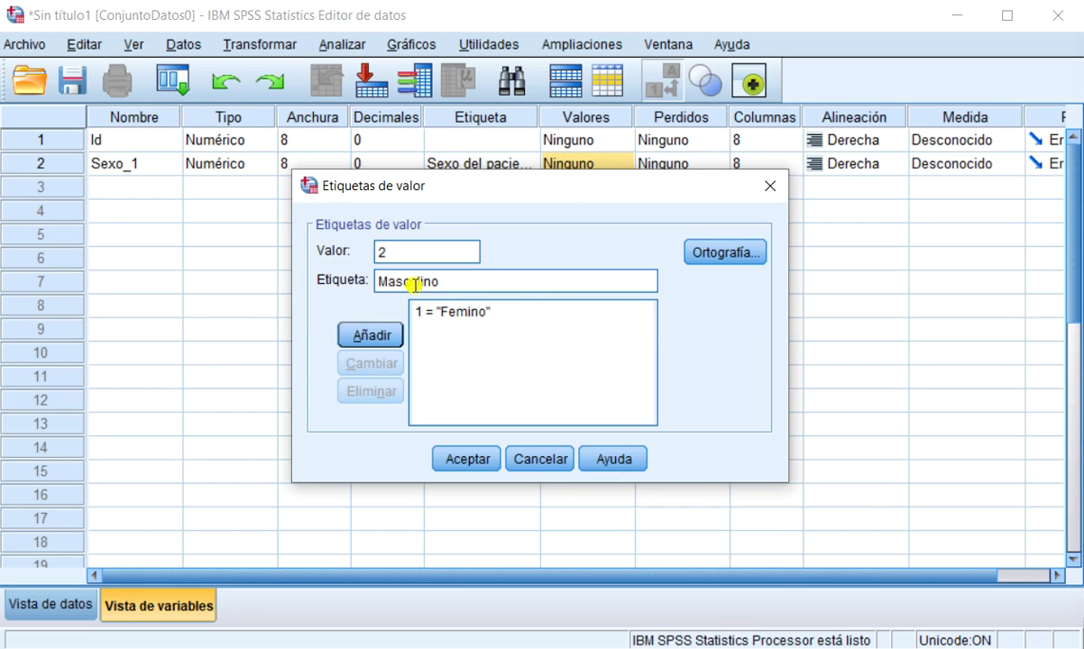
left_click(366, 335)
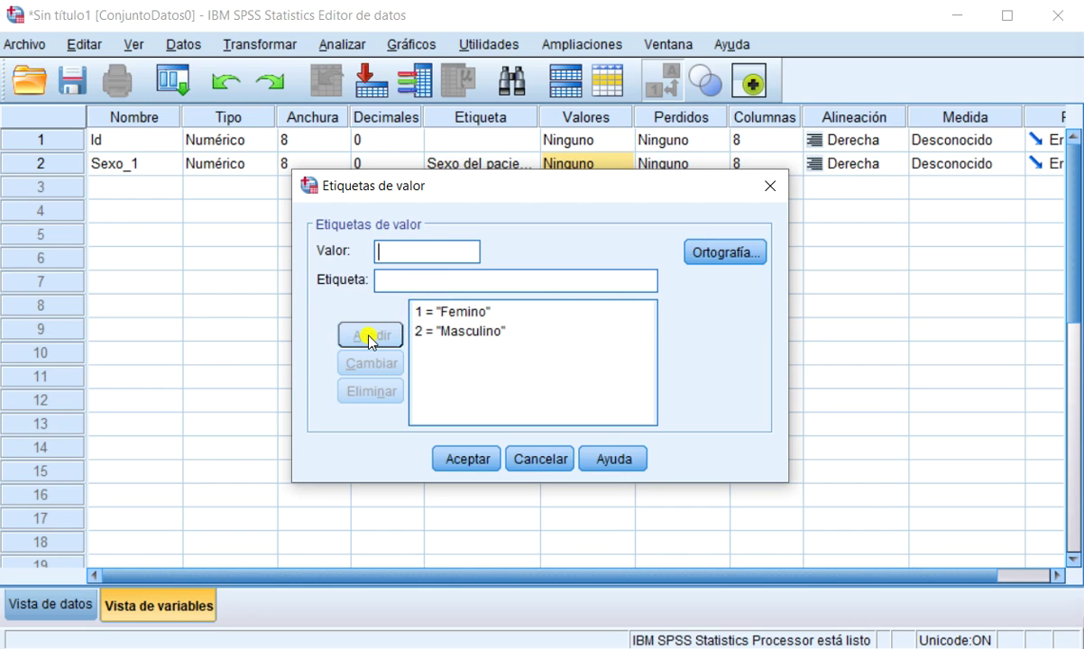
left_click(478, 460)
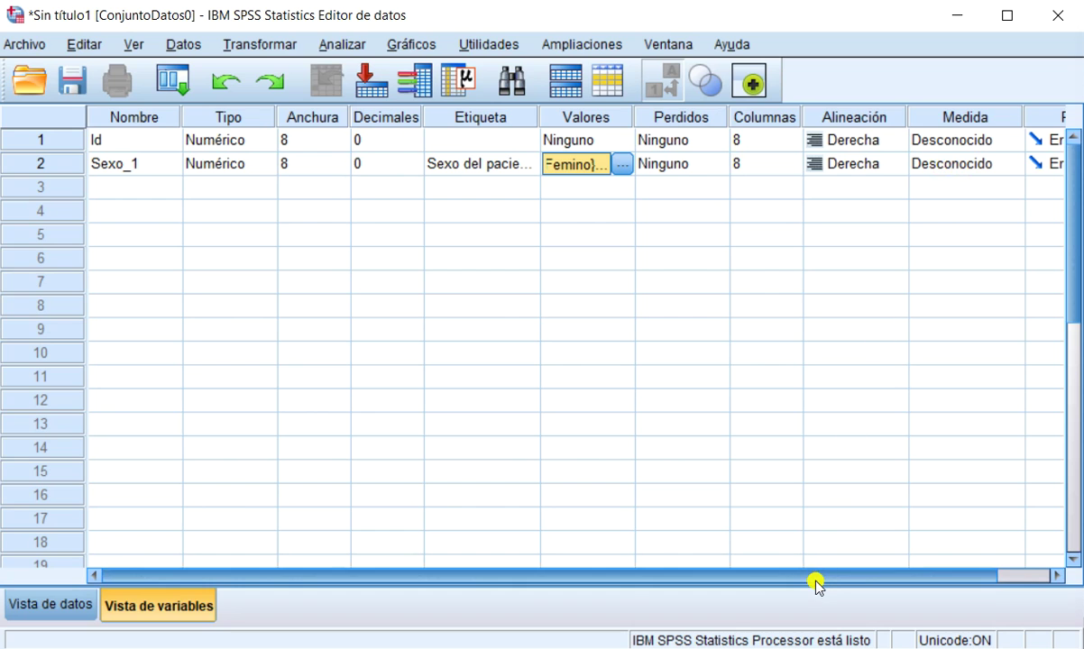
- Set the measurement level of the Sexo_1 variable to Nominal
left_click_drag(815, 582, 874, 576)
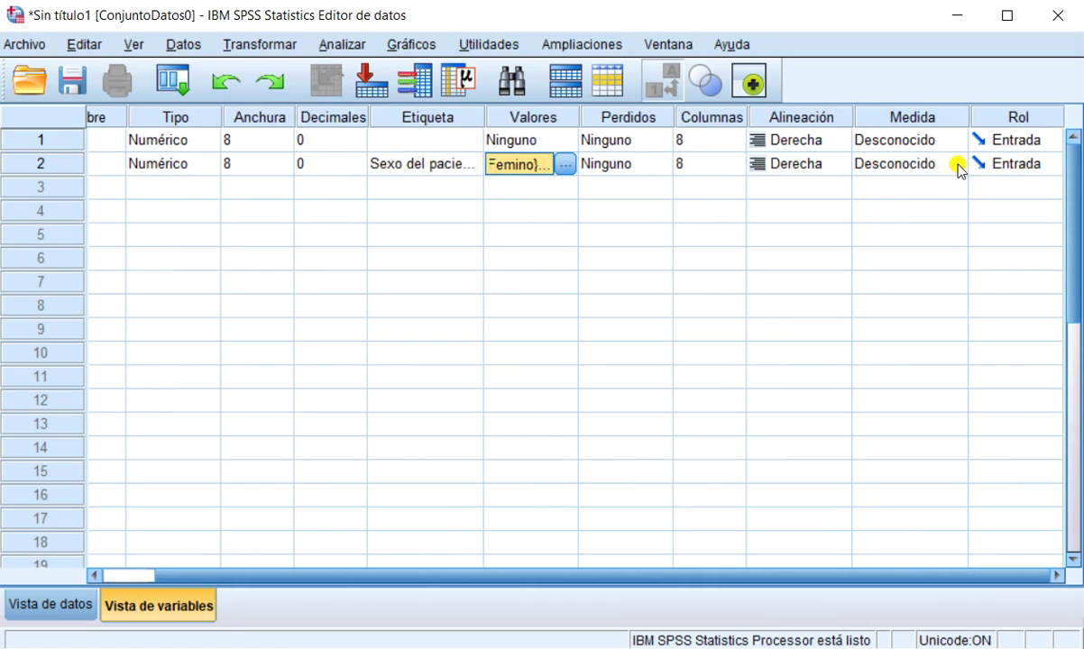
left_click(958, 165)
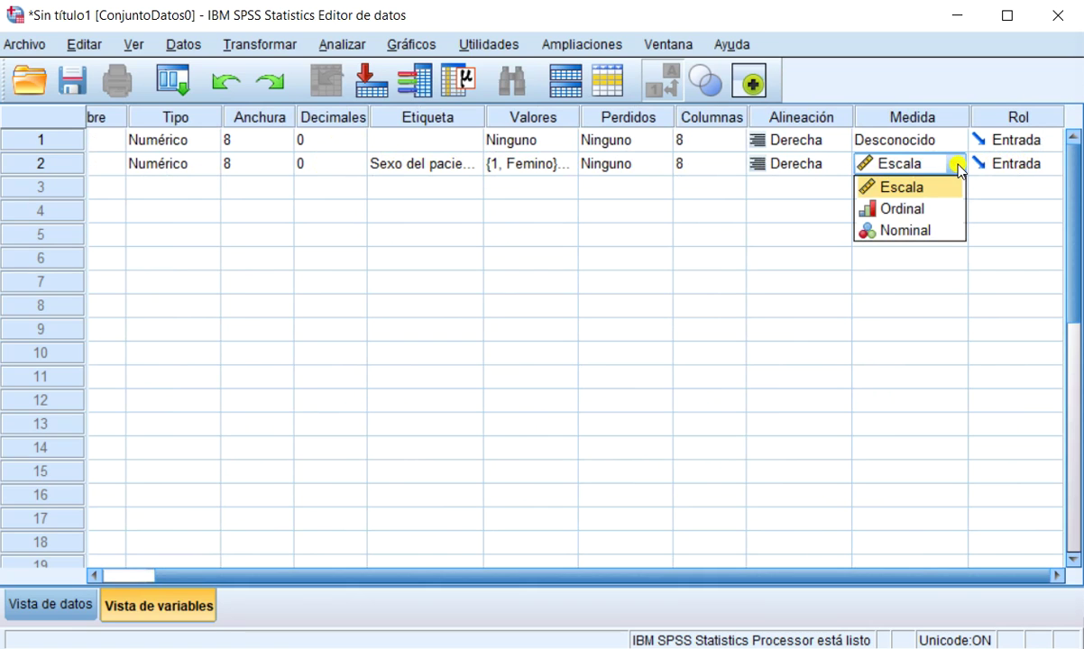
left_click(928, 233)
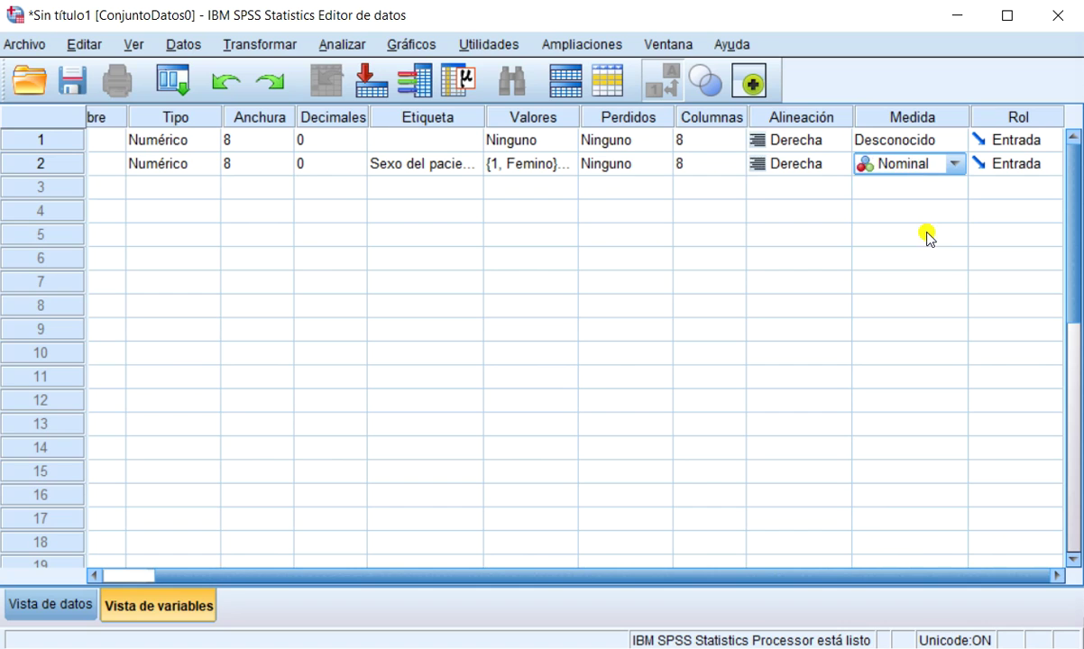
- Add a third variable below Sexo_1 and name it Profesion
left_click_drag(864, 578, 632, 572)
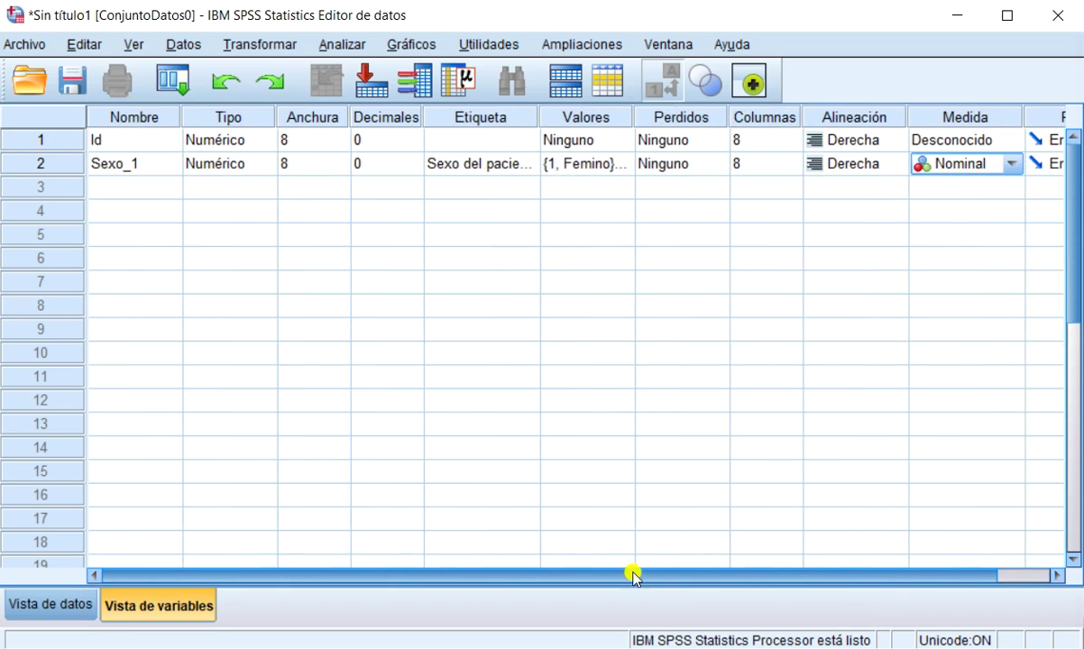
left_click(132, 190)
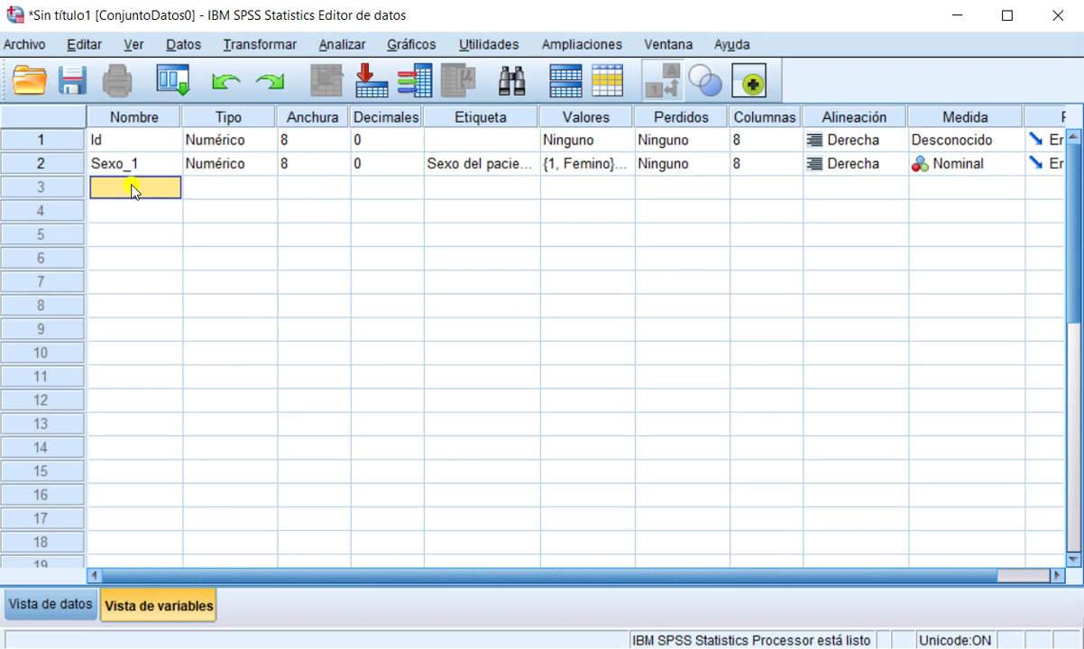
type("Profesion")
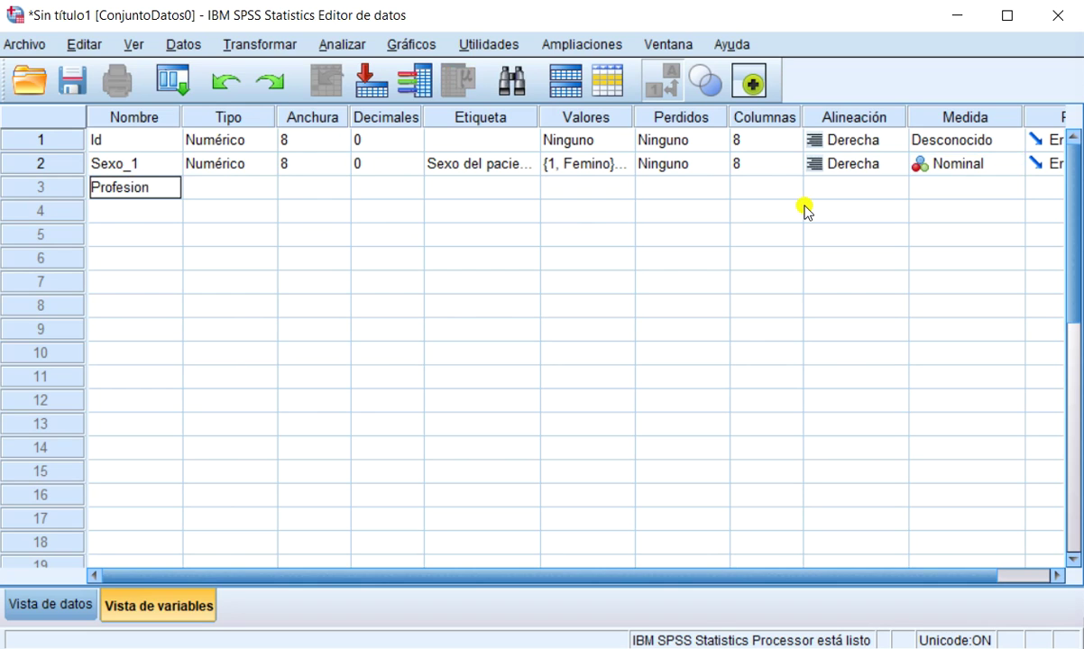
key("BackSpace")
type("n")
key("Tab")
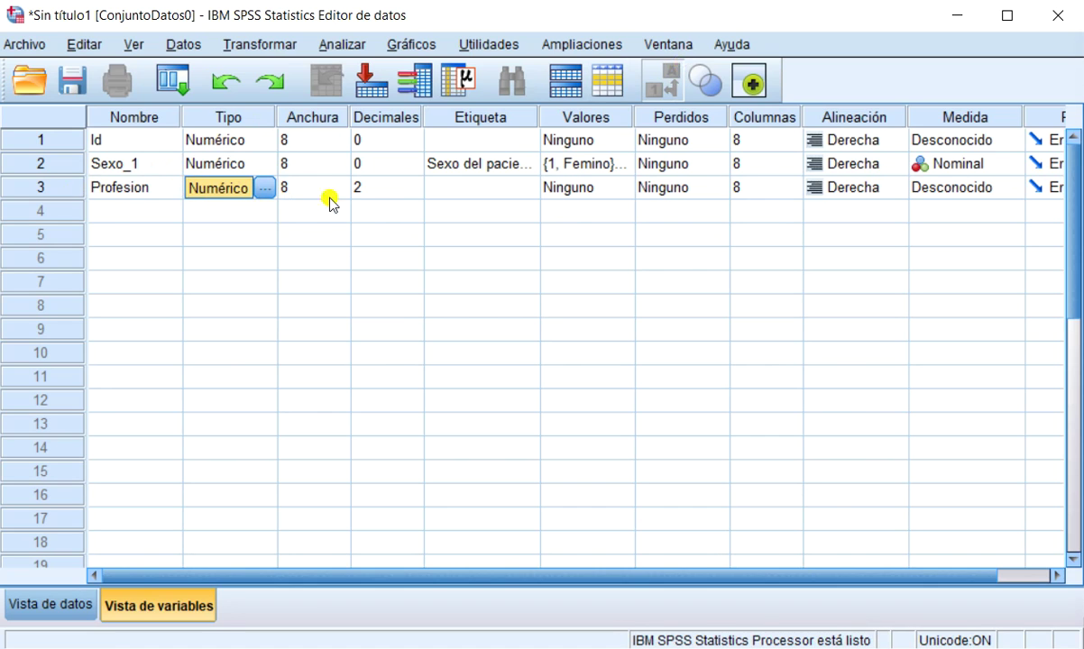
- Set the number of decimals of the Profesion variable to 0
left_click(413, 192)
left_click(415, 192)
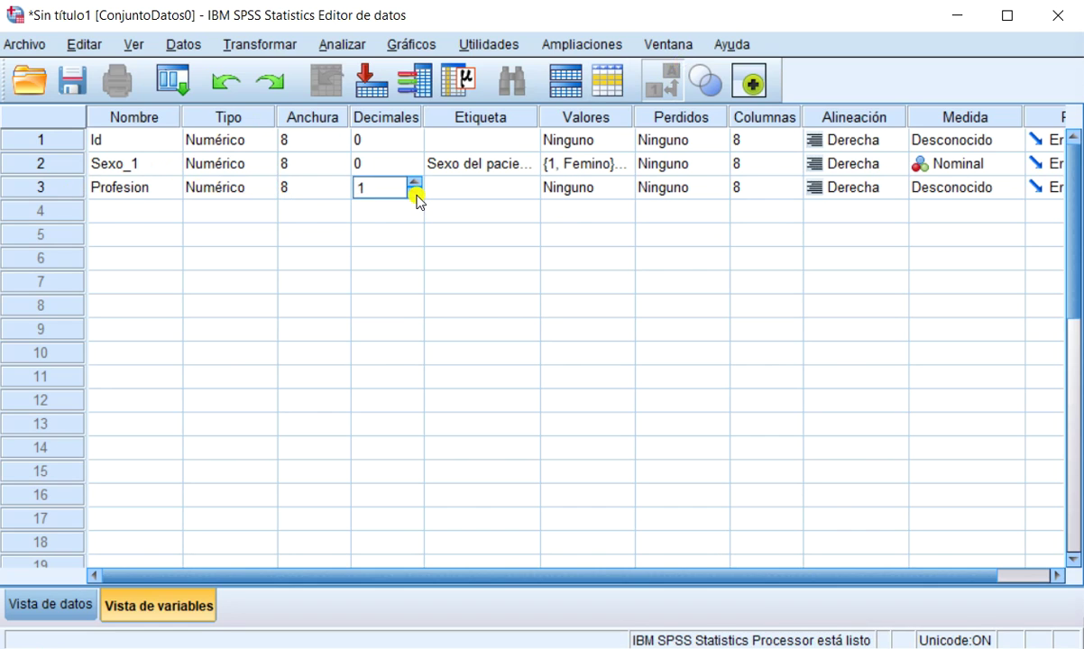
left_click(415, 192)
- Give the Profesion variable the label "Profesión del paciente"
left_click(436, 193)
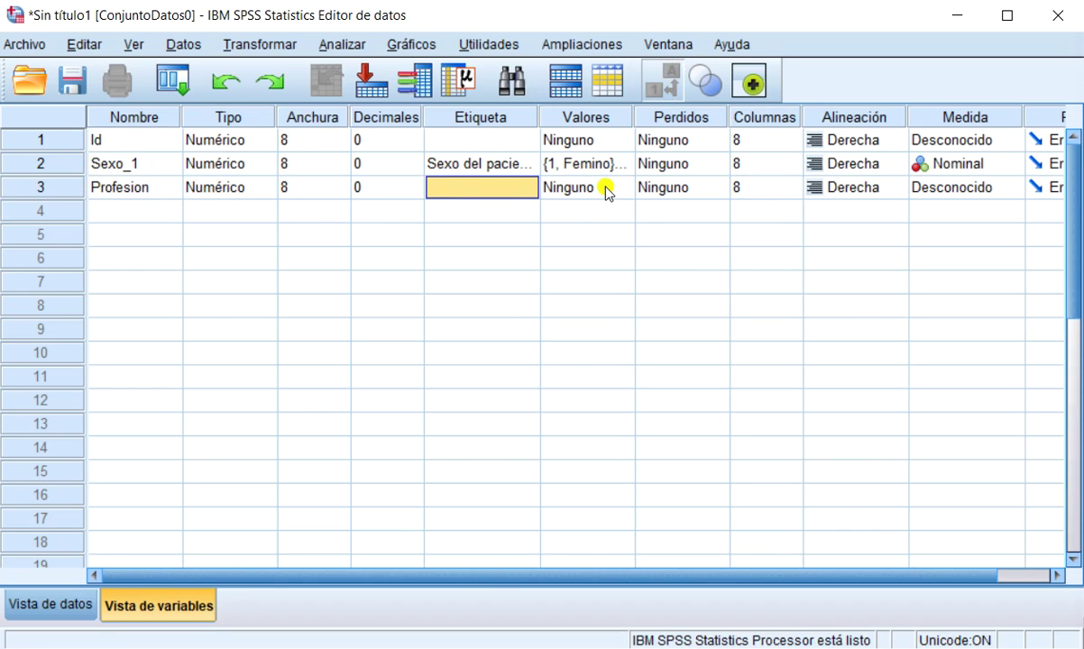
type("Profesion")
key("BackSpace")
key("BackSpace")
type("ón d")
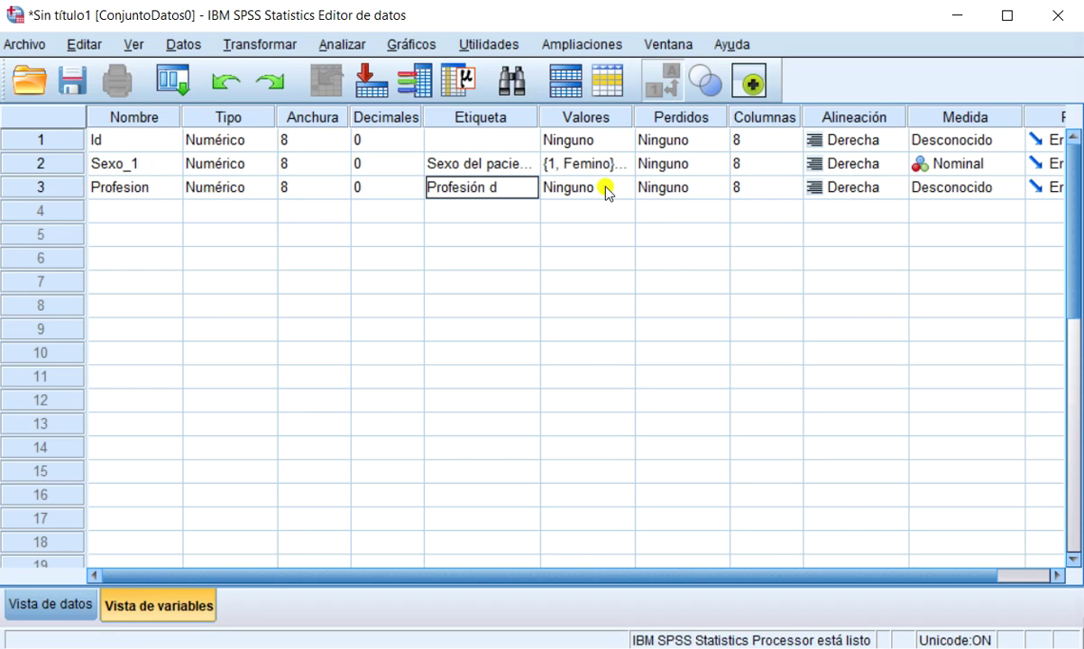
type("el paciente")
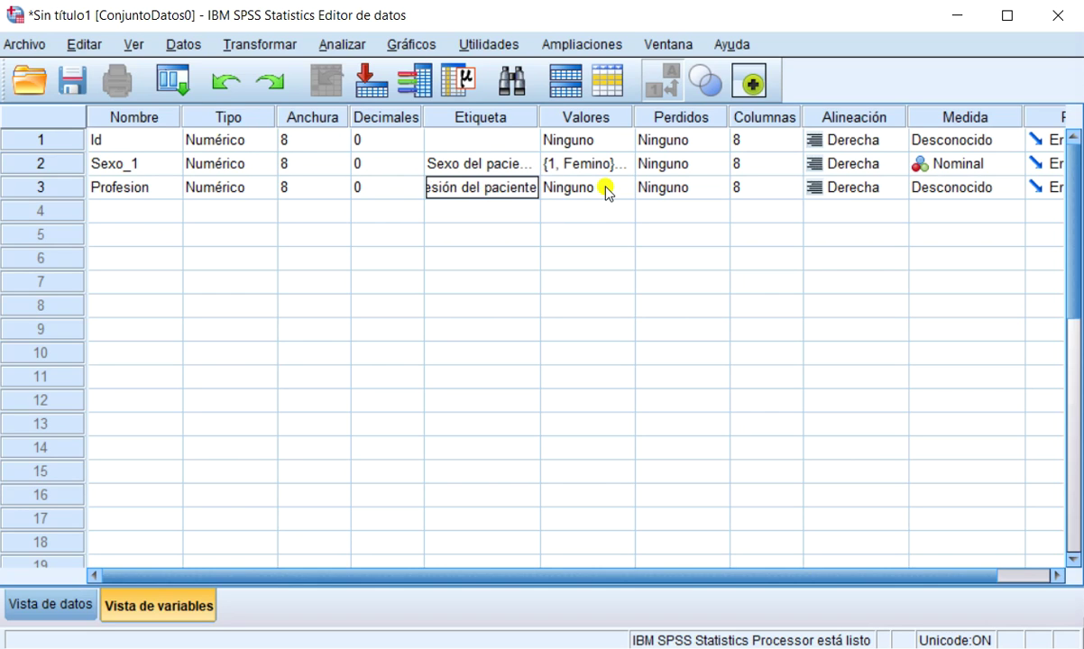
key("Return")
key("Up")
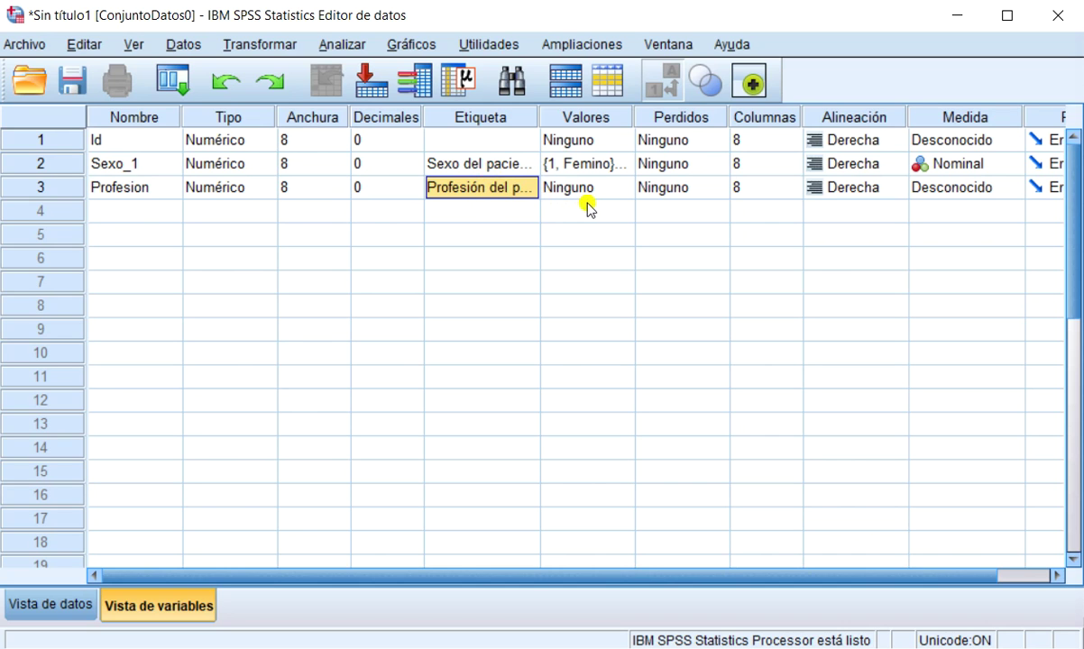
- Add the value labels 1 = "Educador físico" and 2 = "Enfermero" to the Profesion variable
left_click(632, 187)
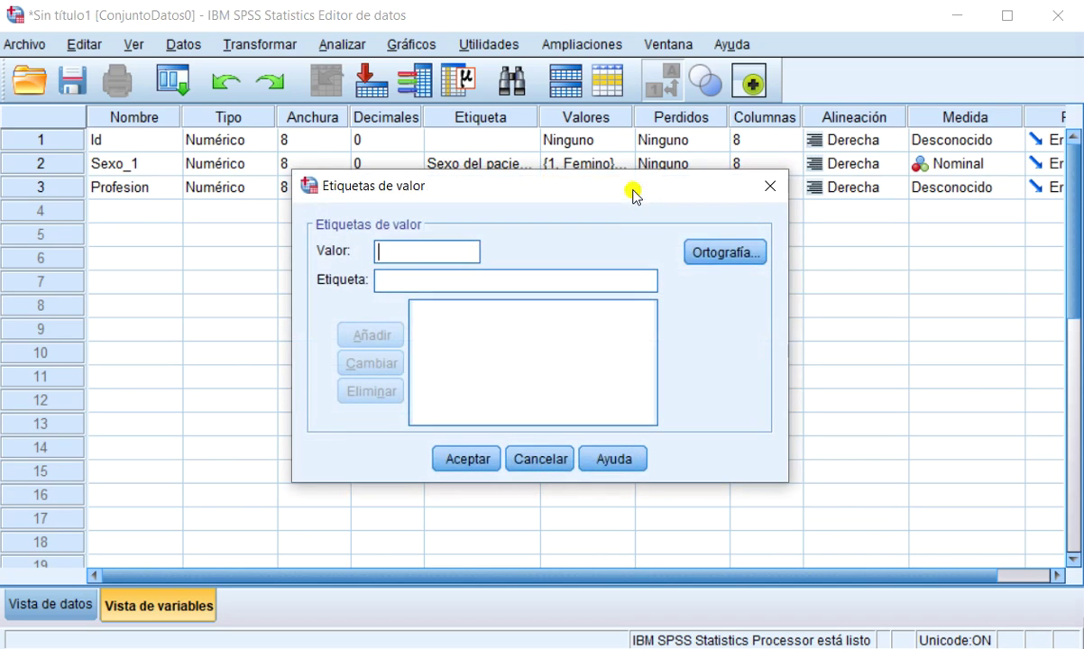
left_click(420, 253)
type("1")
left_click(412, 280)
type("Educador físico")
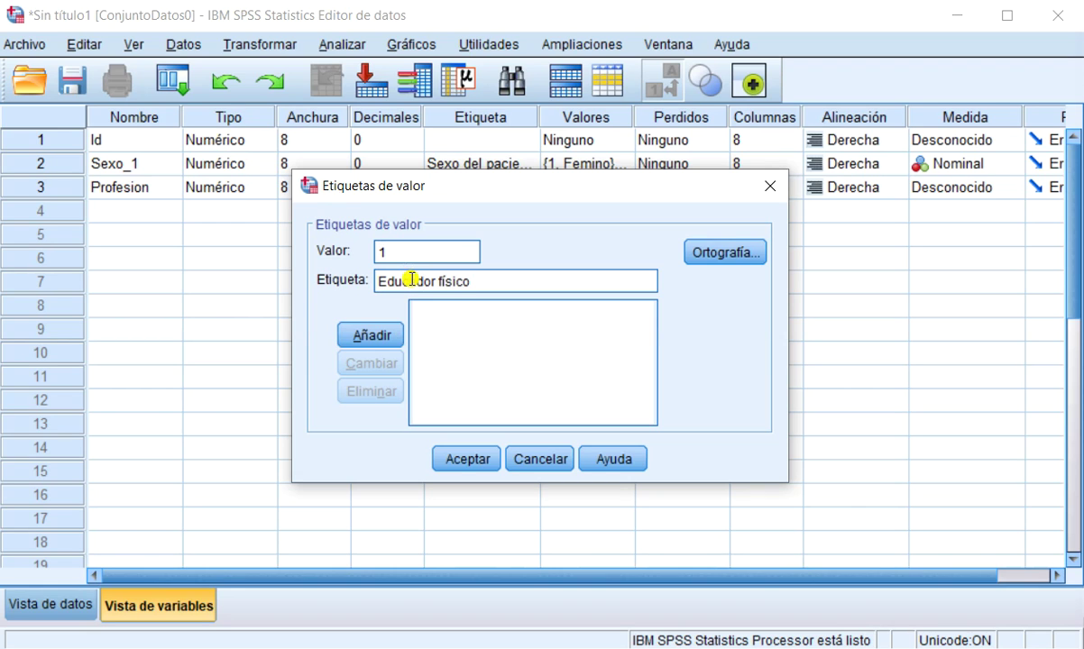
left_click(373, 333)
type("2")
left_click(408, 281)
type("Enfermero")
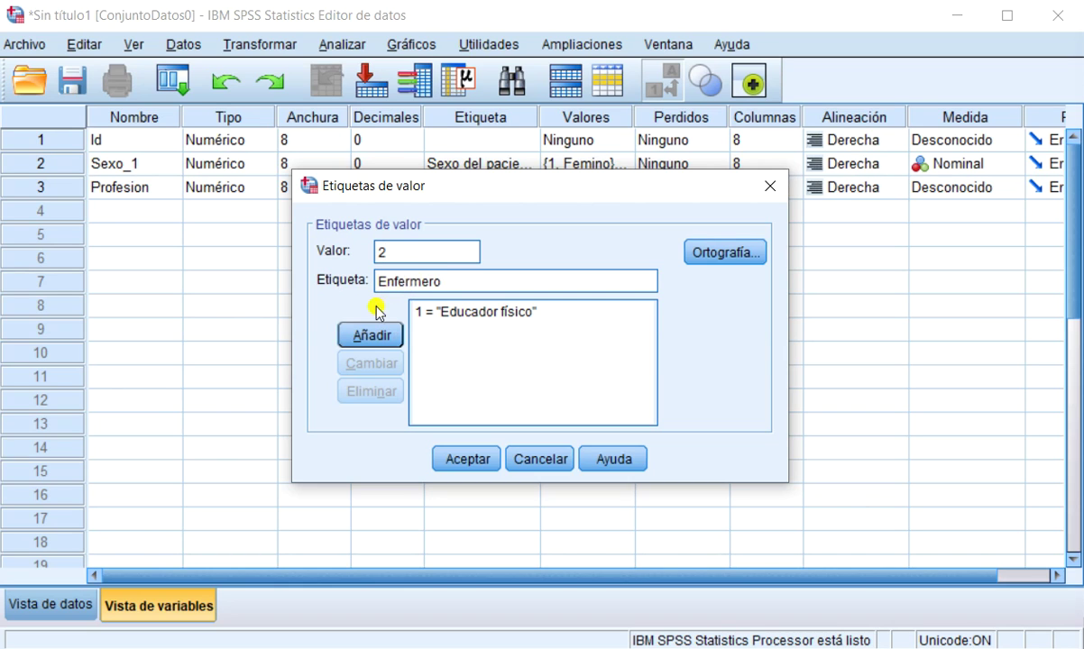
left_click(371, 335)
- Add the value labels 3 = "Médico" and 4 = "Regente de Farmacia" for Profesion
type("3")
left_click(410, 280)
type("Médico")
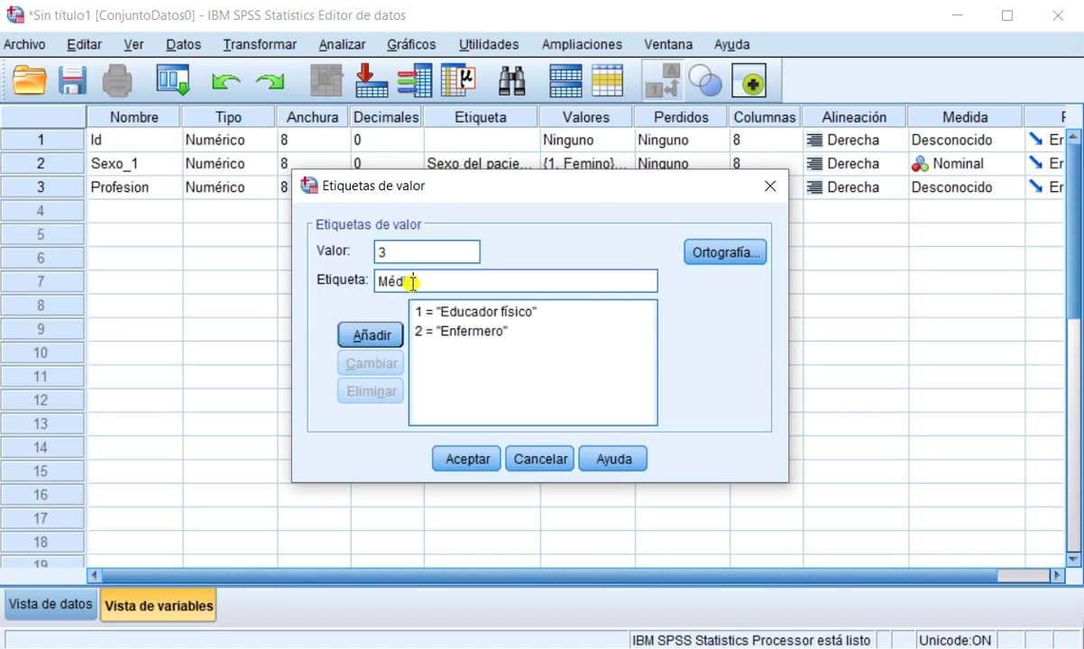
left_click(385, 337)
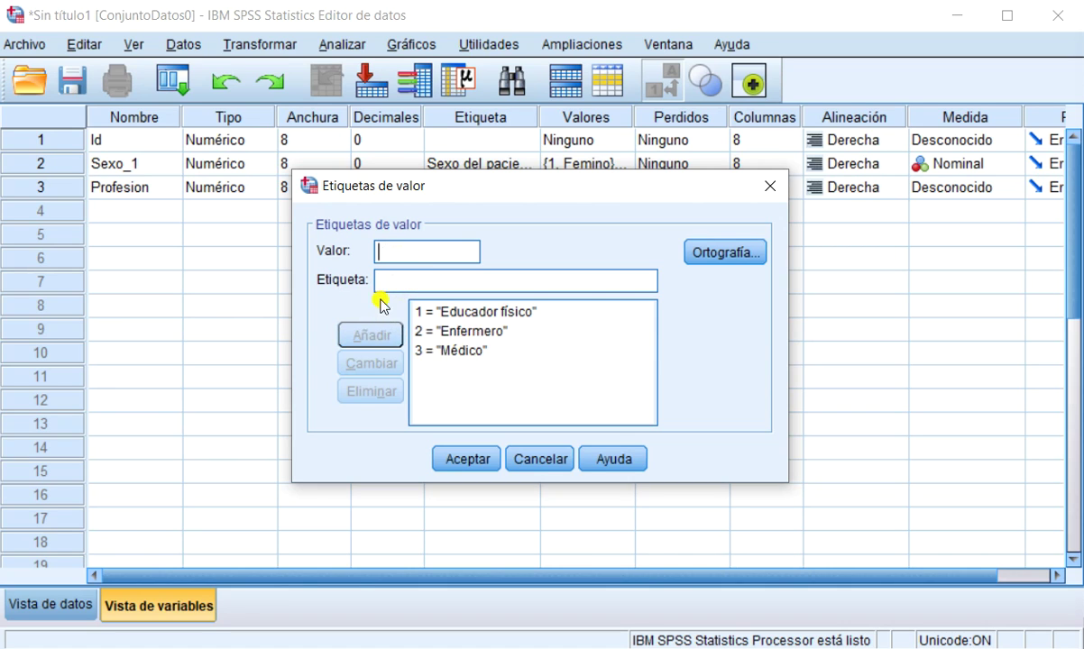
type("4")
left_click(407, 280)
type("Regente")
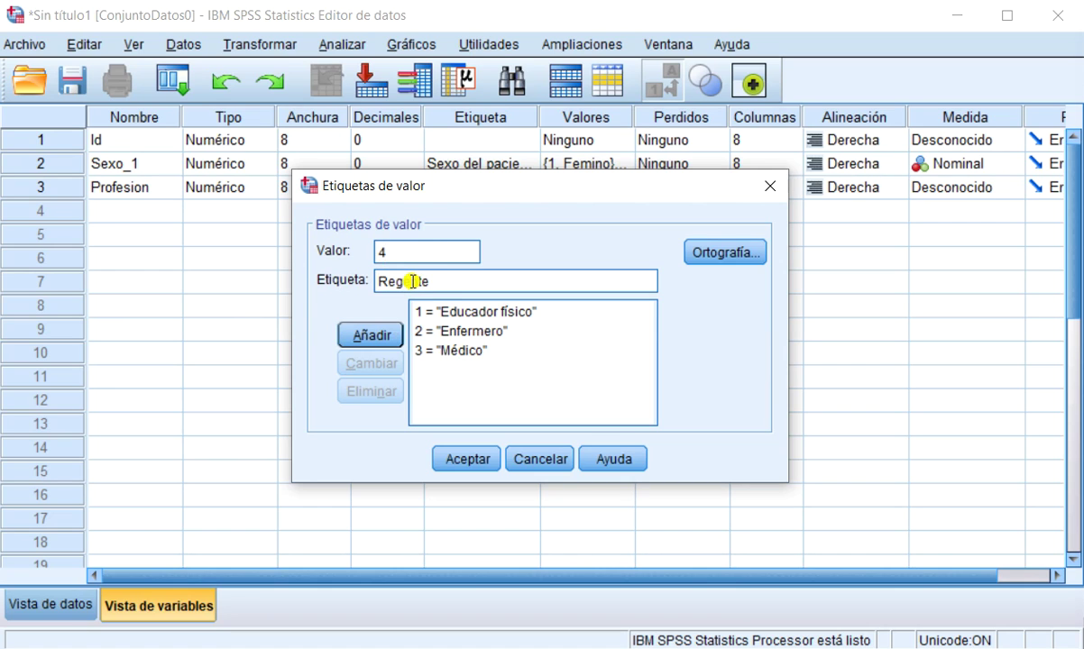
type(" de Farmacia")
left_click(380, 335)
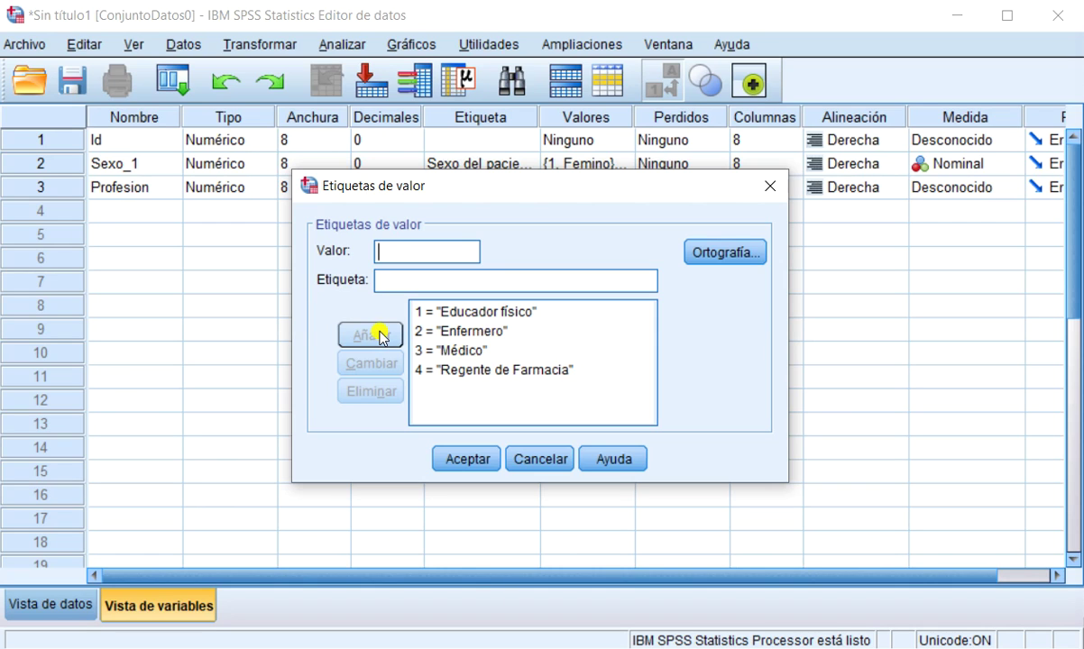
- Add the value label 999 = "Dato perdido" for Profesion and accept the value labels
type("999")
left_click(409, 282)
type("Dato perdid")
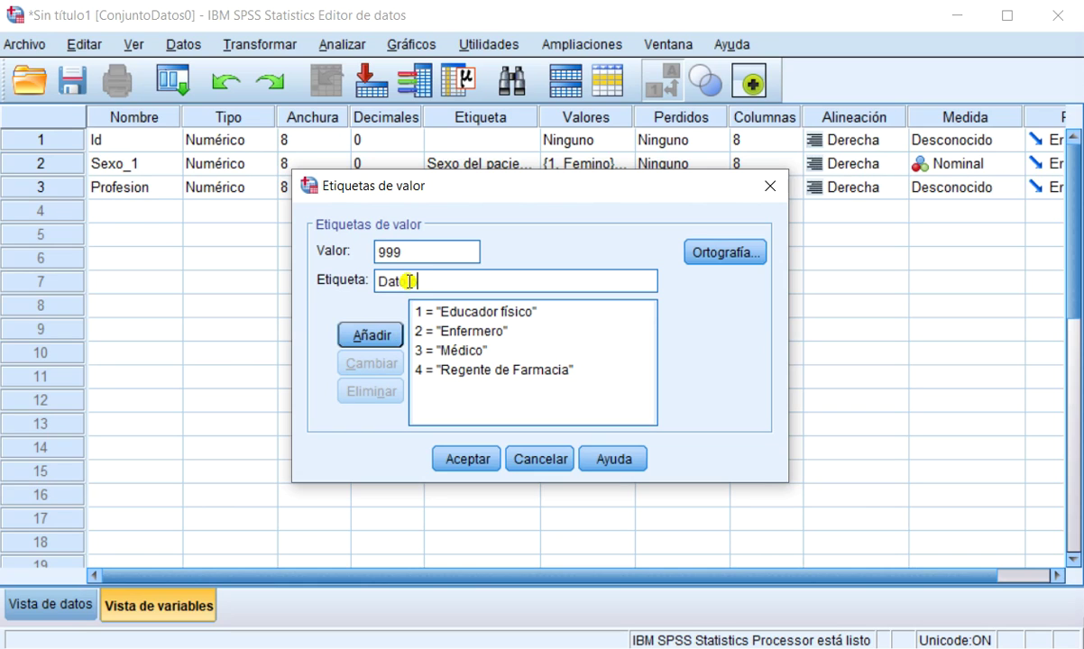
type("o")
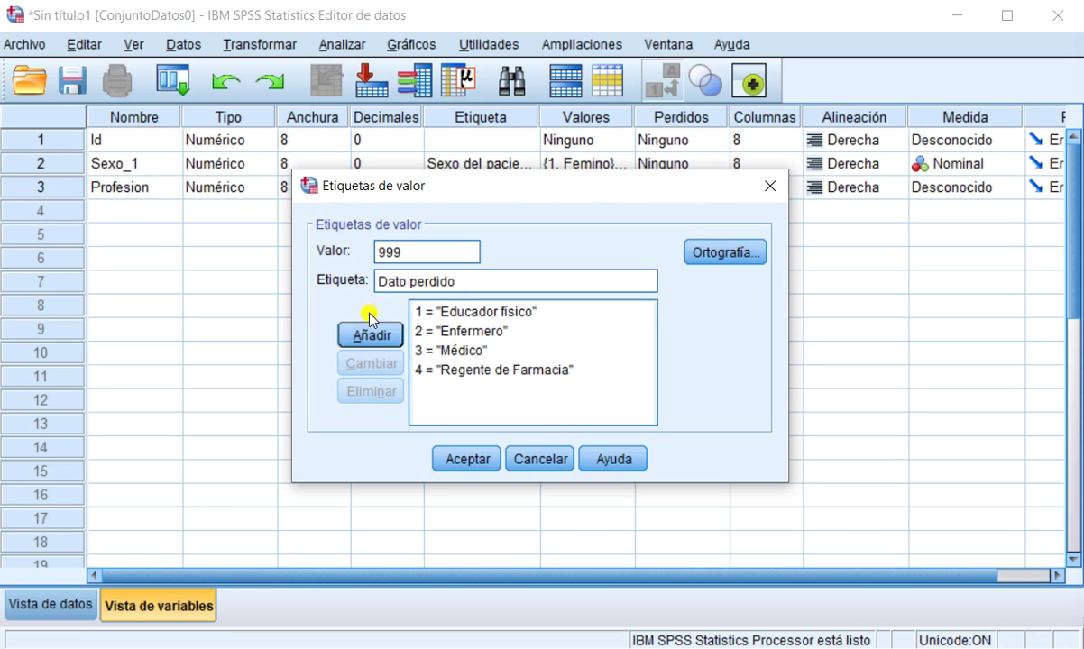
left_click(389, 334)
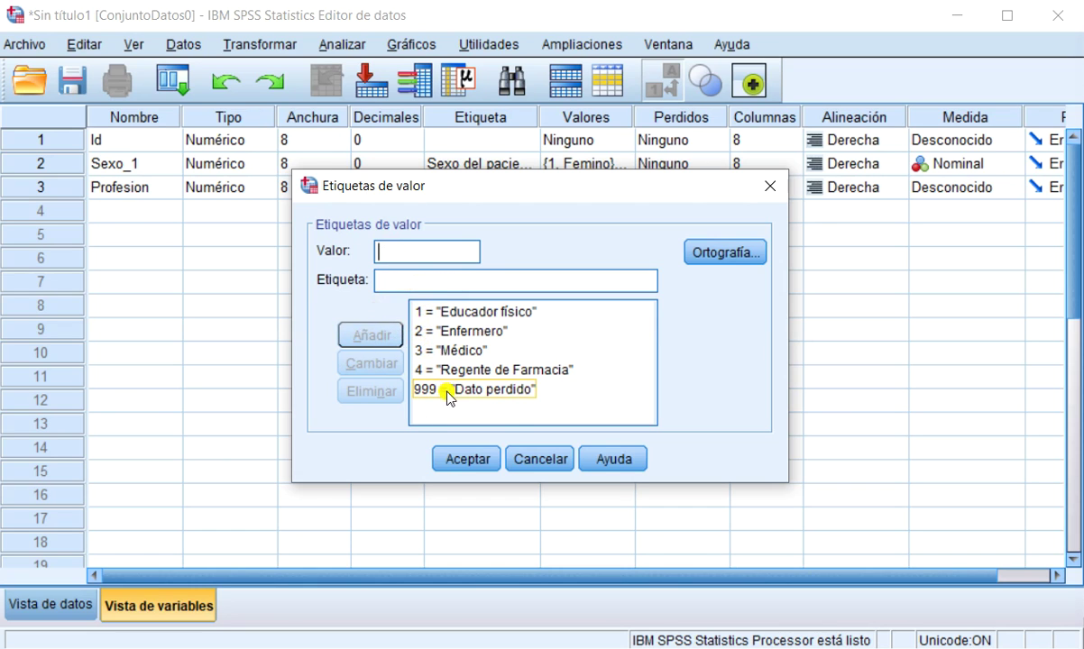
left_click(475, 462)
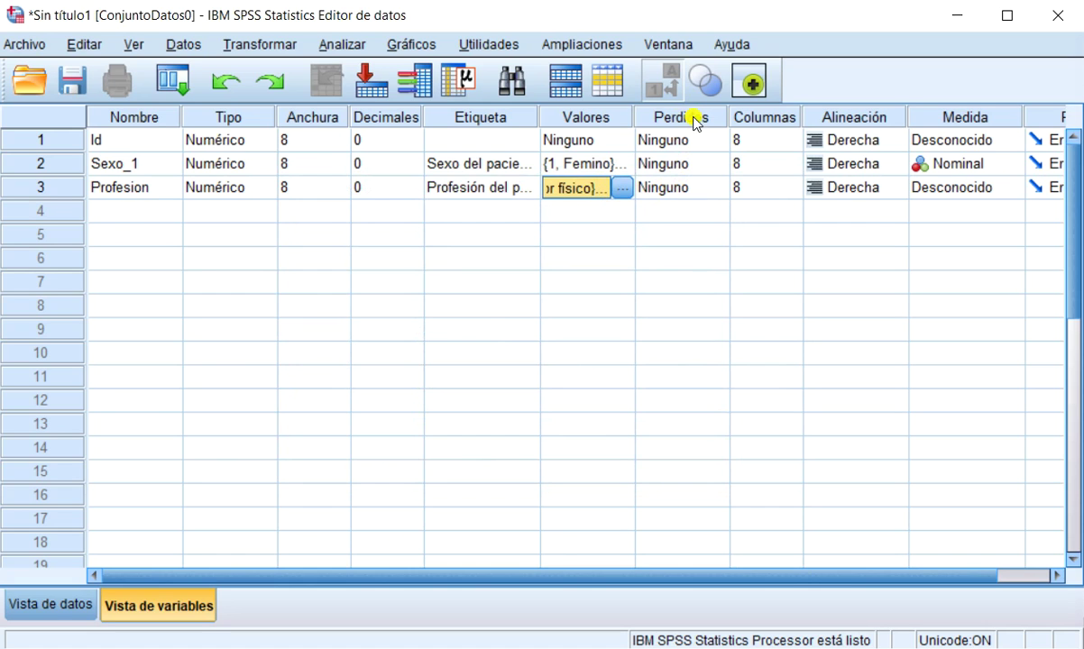
- Define 999 as a discrete missing value for the Profesion variable
left_click(678, 186)
left_click(679, 186)
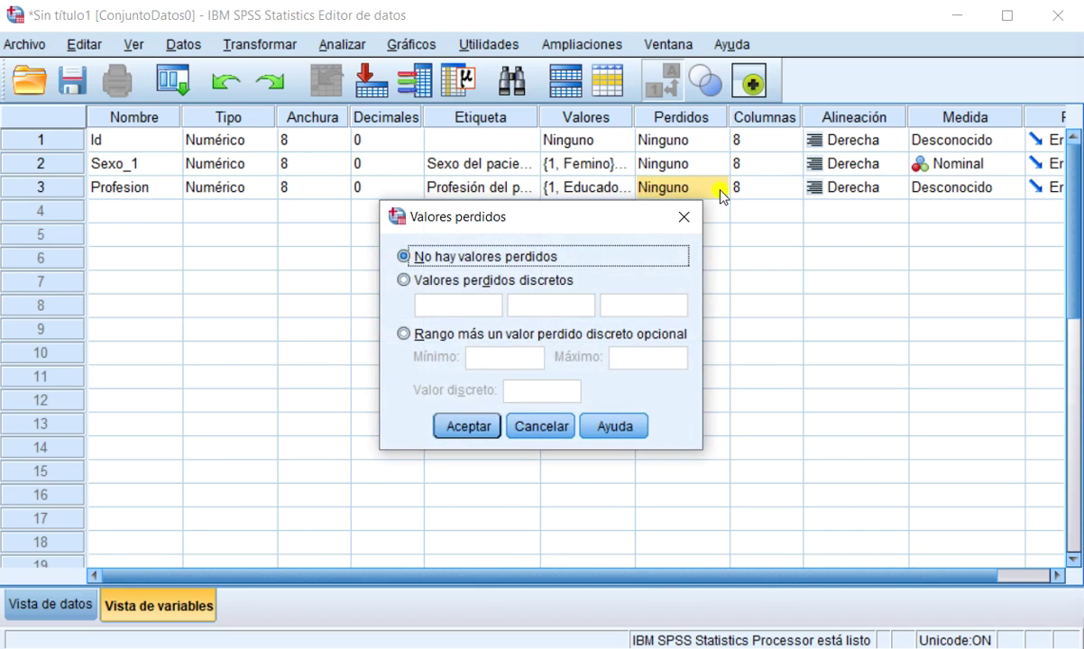
left_click(456, 282)
left_click(443, 303)
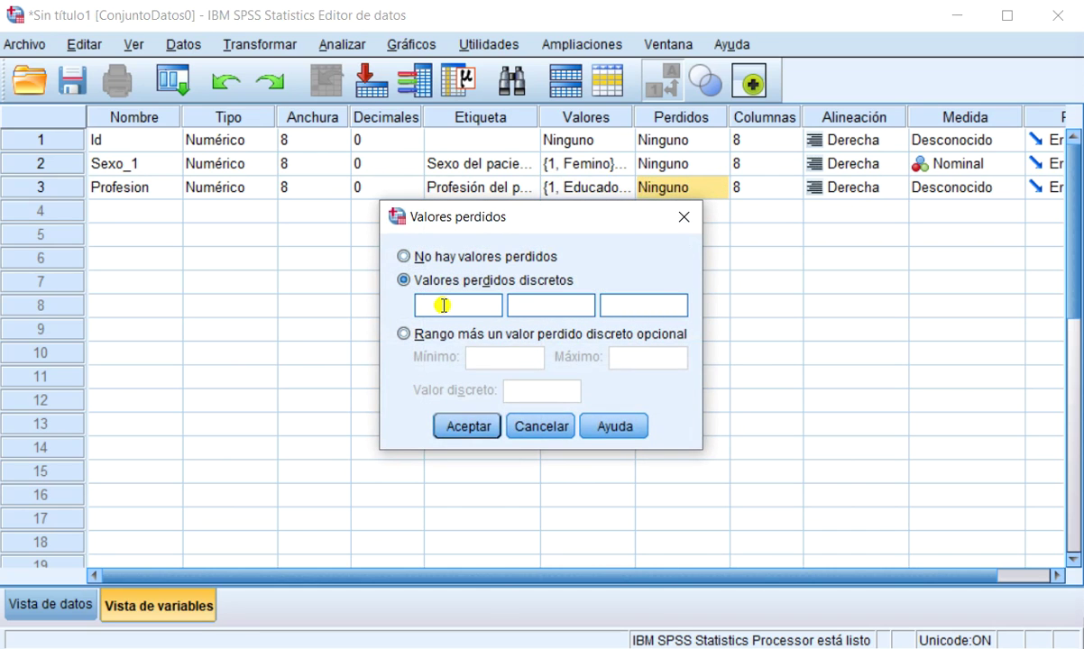
type("999")
left_click(456, 426)
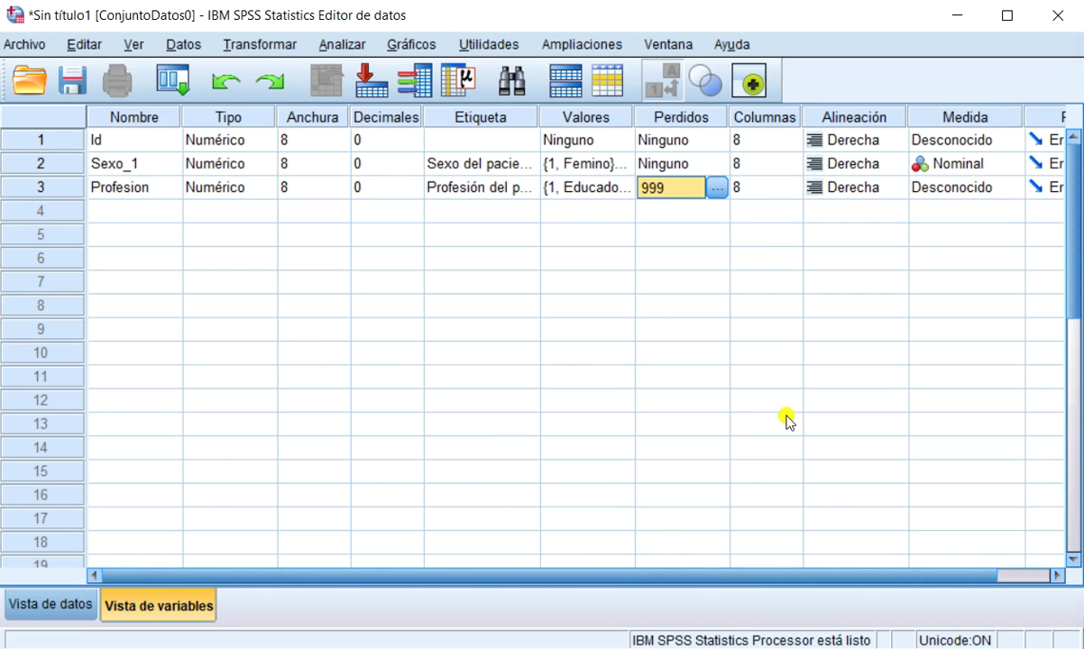
- Set the measurement level of the Profesion variable to Nominal
left_click(1018, 191)
left_click(1014, 188)
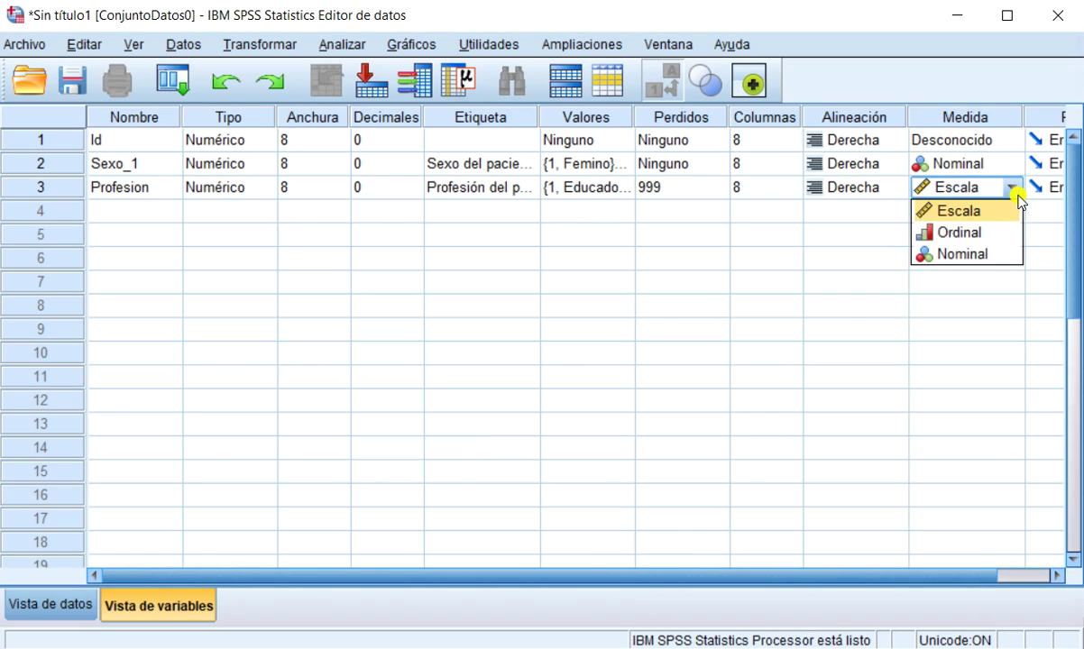
left_click(990, 256)
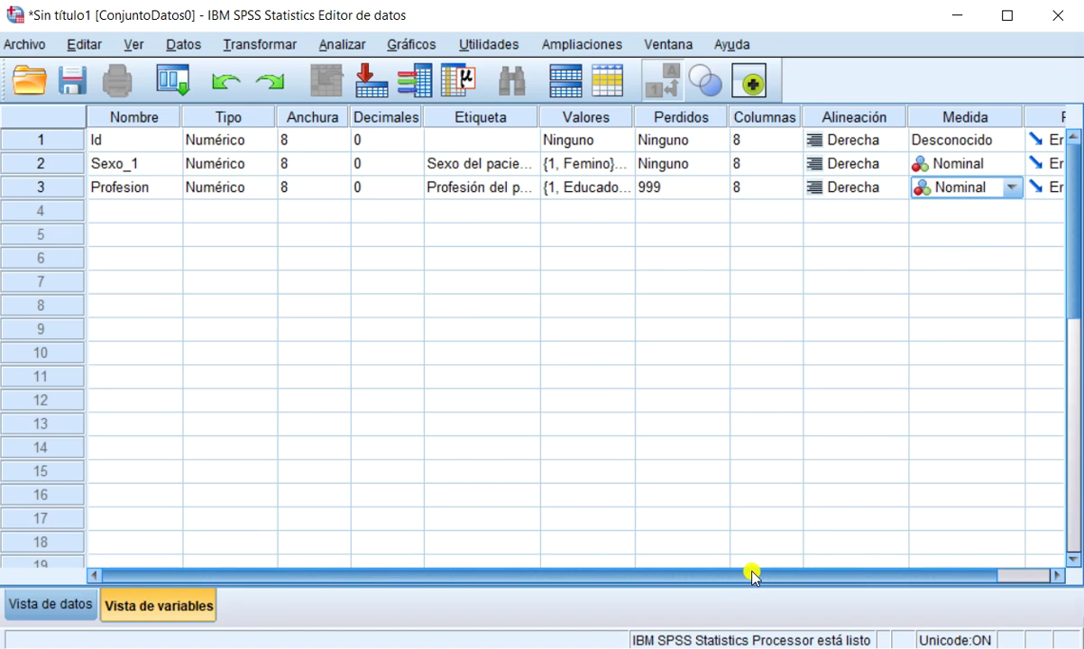
- Add a fourth variable named Dolor below Profesion and set its decimals to 0
left_click(117, 214)
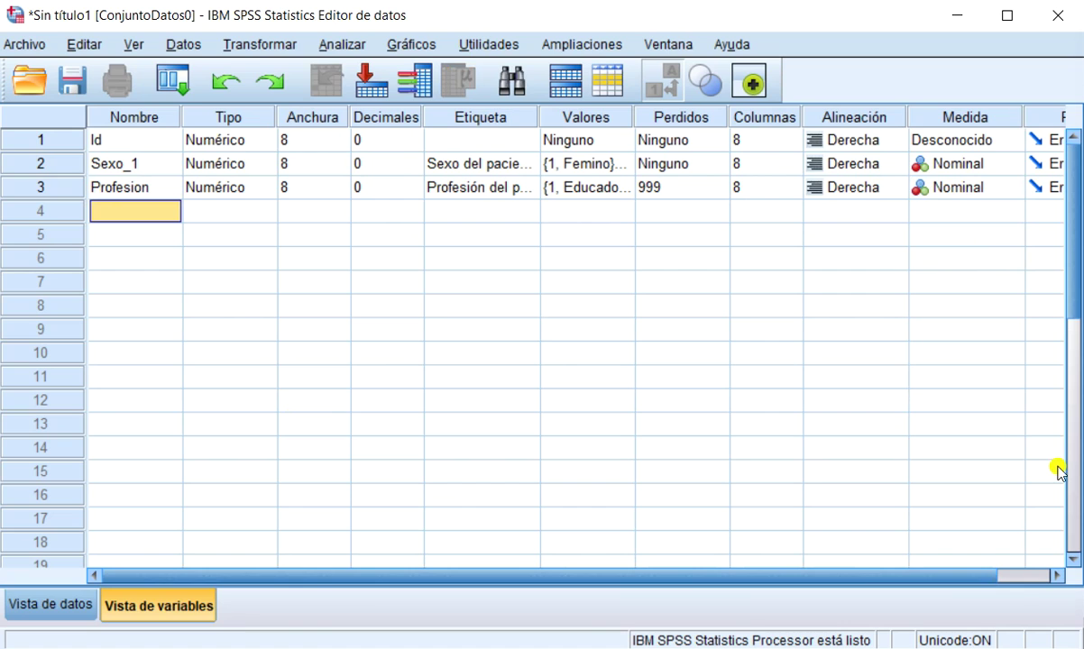
type("Dolor")
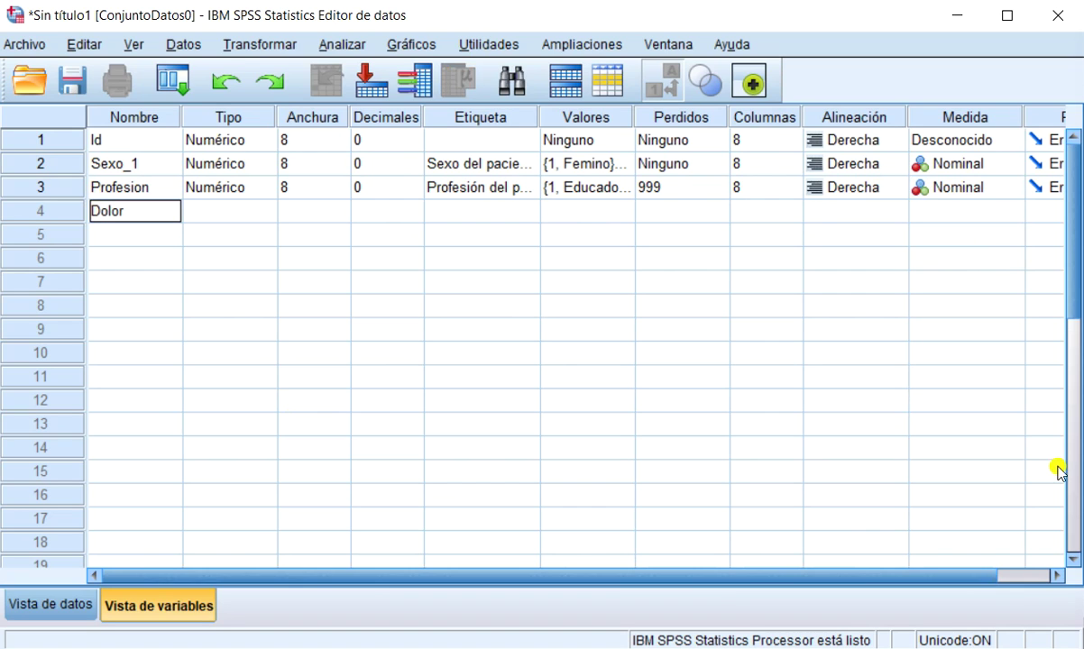
key("Tab")
key("Tab")
key("Tab")
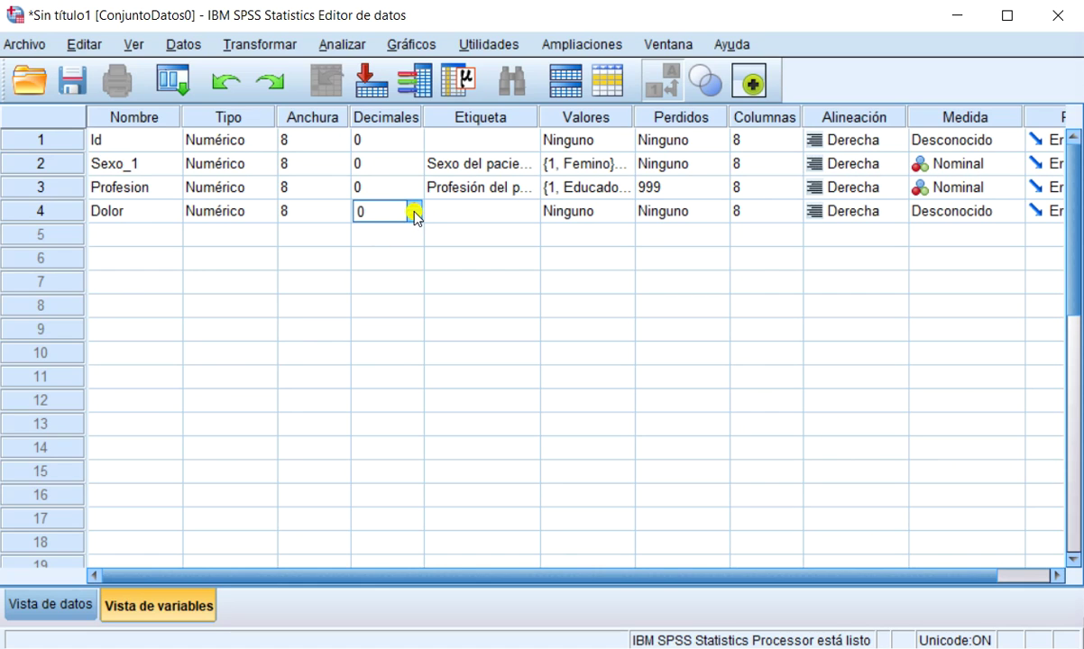
- Give the Dolor variable the label "Intensidad del dolor"
left_click(478, 212)
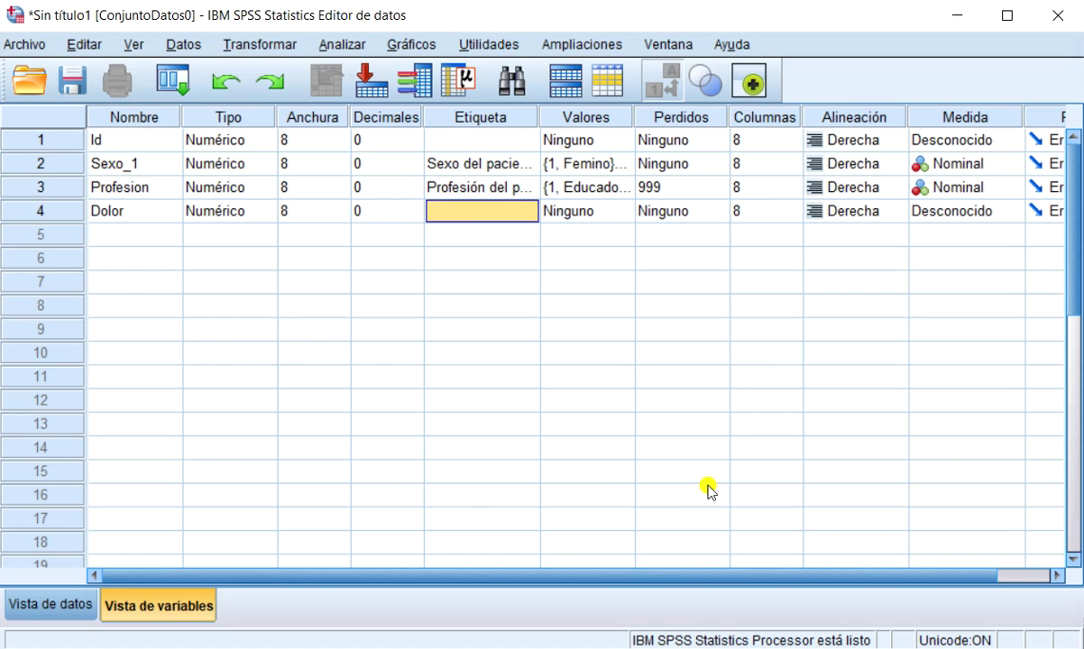
type("Intensida")
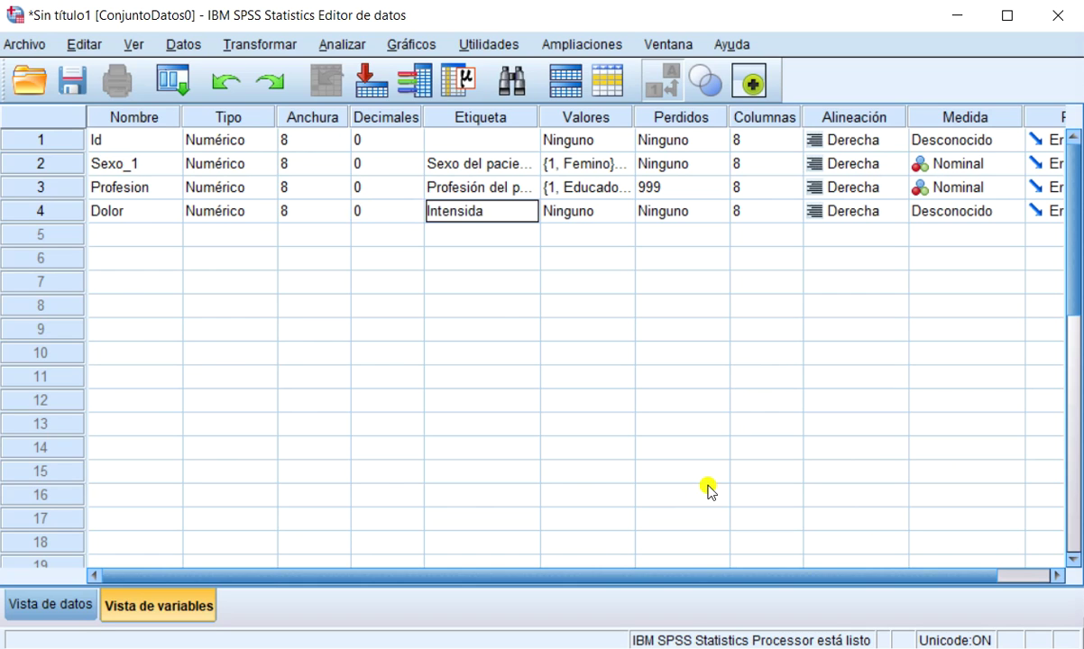
type("d del dolor")
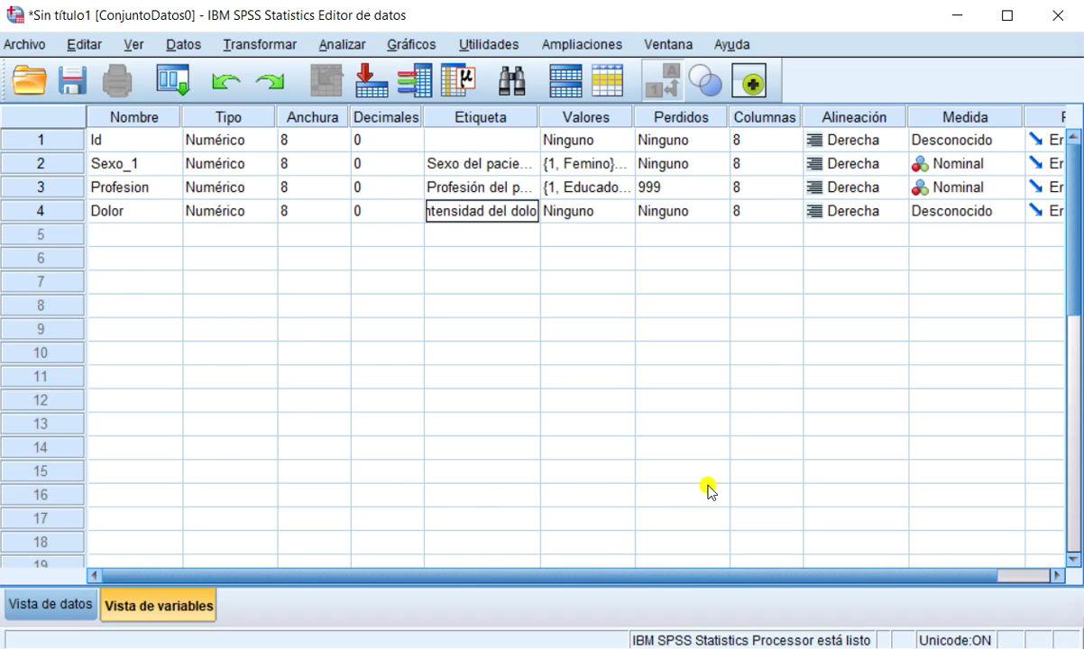
- Add the value labels 1 = "Sin dolor" and 2 = "Dolor leve" to the Dolor variable
left_click(630, 213)
left_click(422, 253)
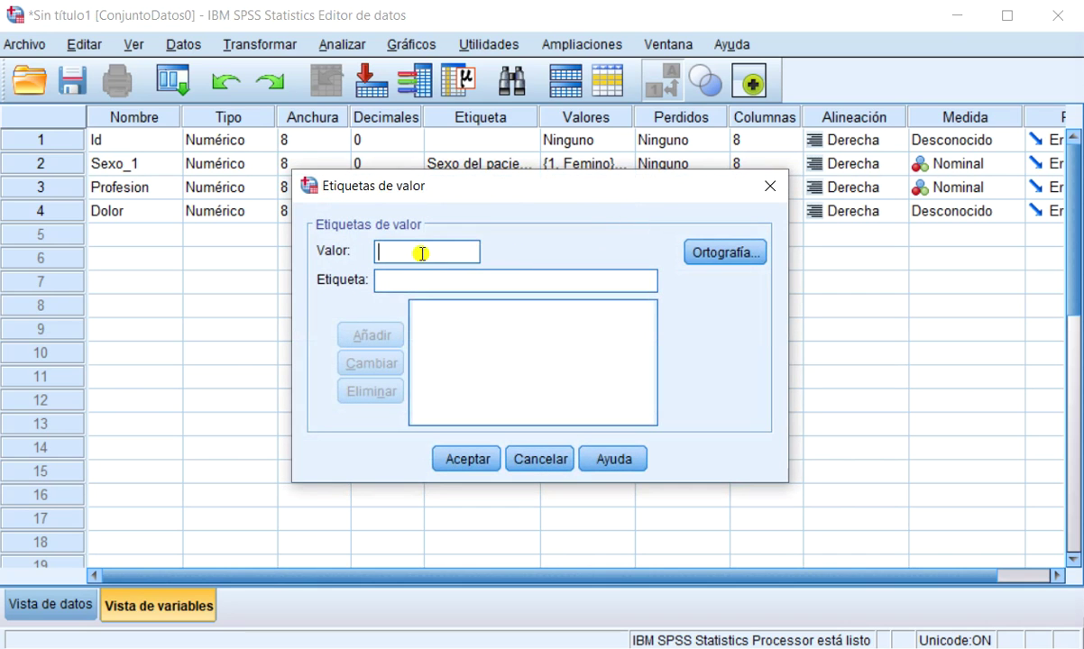
type("1")
left_click(426, 281)
type("Sin dolor")
left_click(370, 335)
left_click(405, 253)
type("2")
left_click(405, 282)
type("Dol")
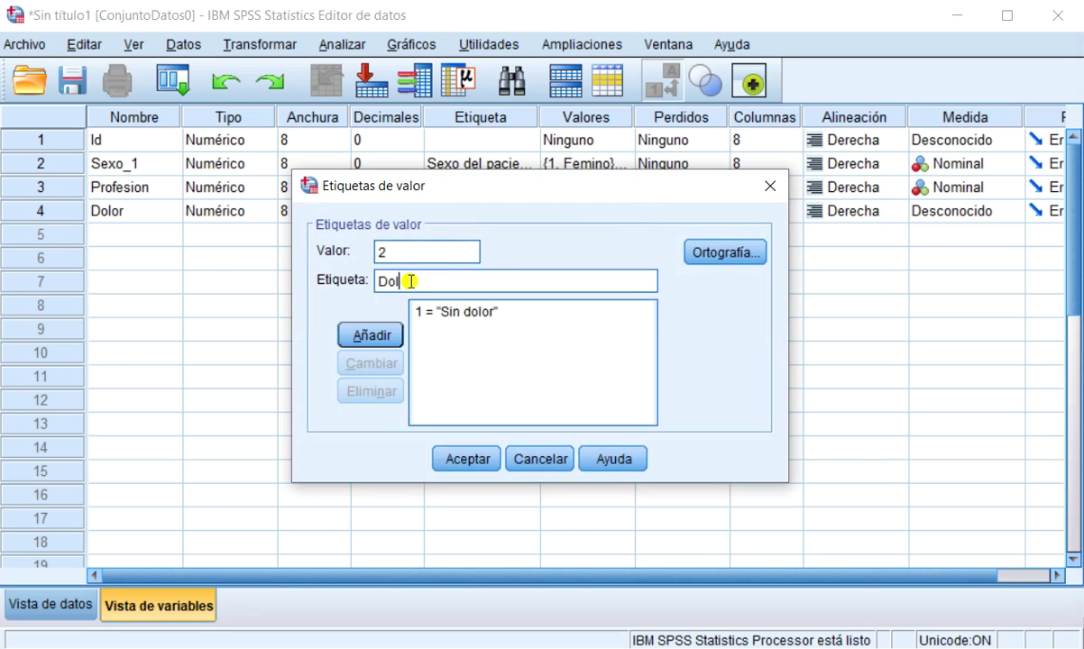
type("or leve")
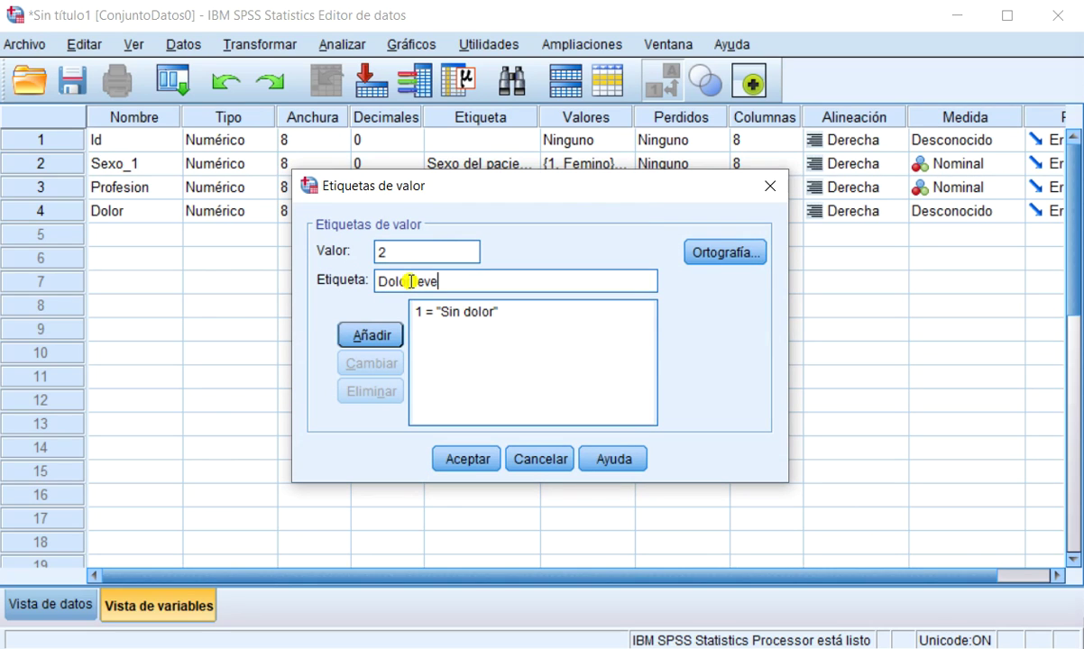
left_click(374, 335)
- Add the value labels 3 = "Dolor moderado" and 4 = "Dolor intenso" for Dolor and accept the value labels
left_click(398, 259)
type("3")
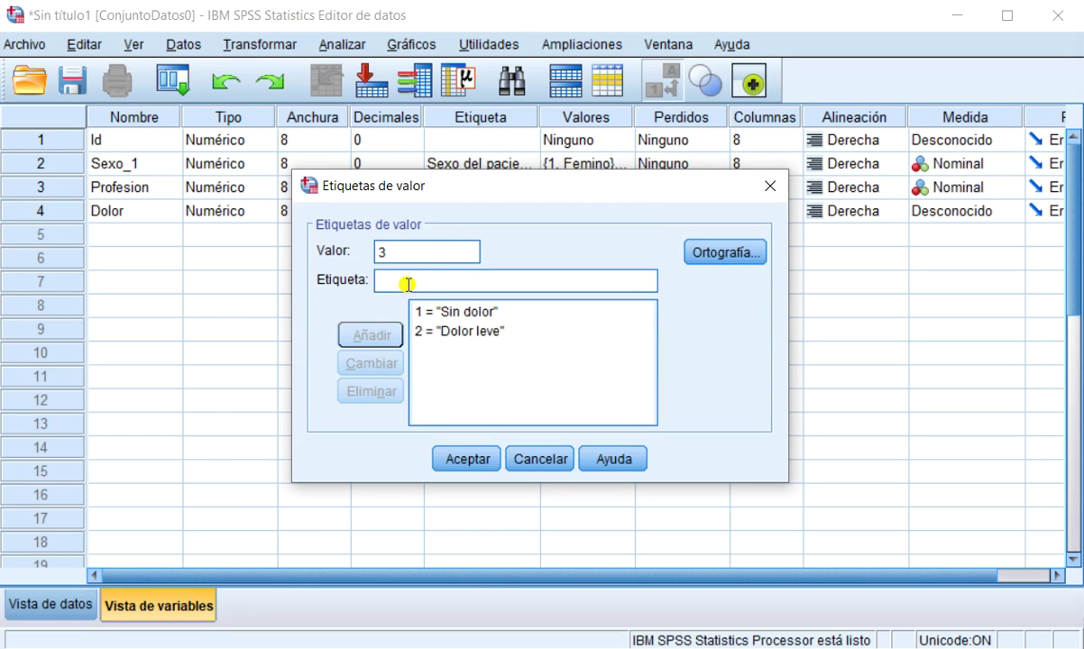
left_click(423, 281)
type("Dolor moderado")
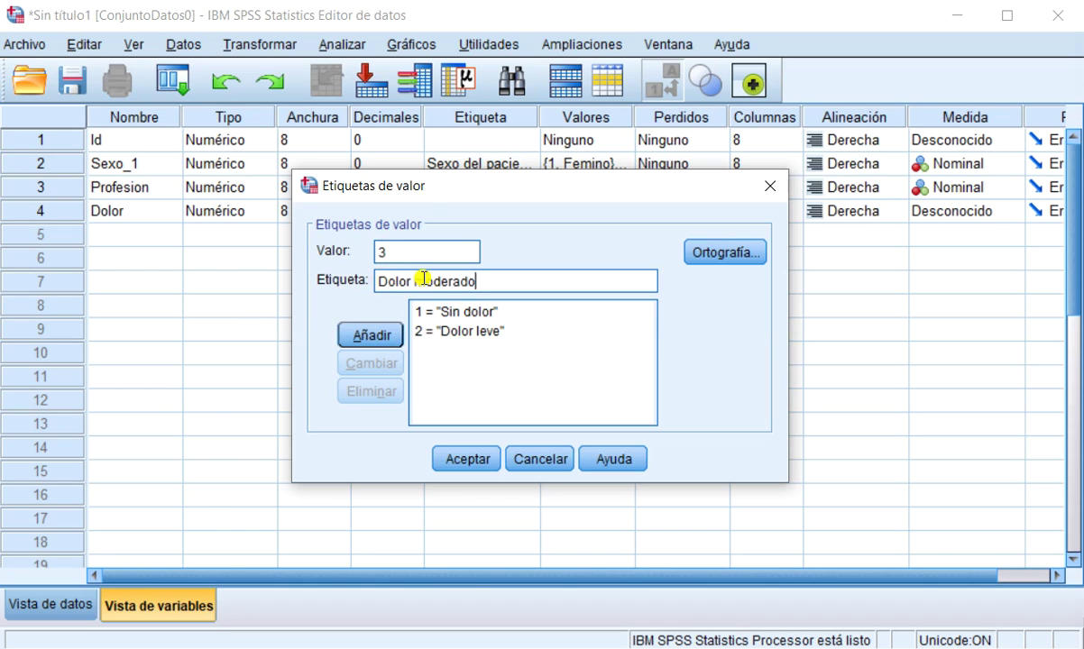
left_click(368, 335)
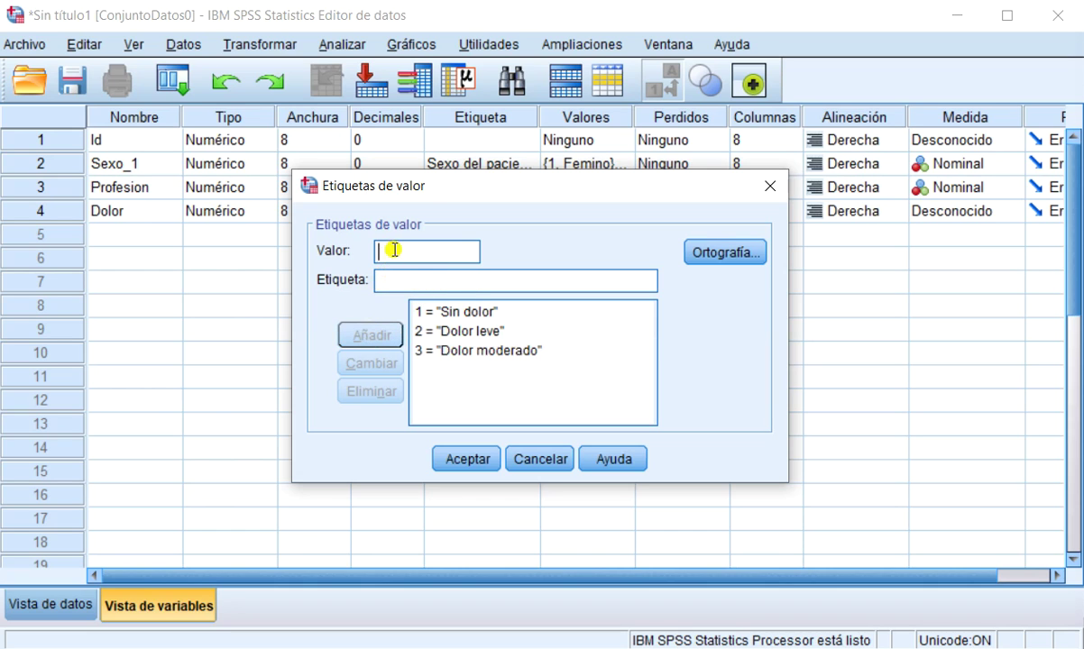
type("4")
left_click(434, 272)
type("Dolor se")
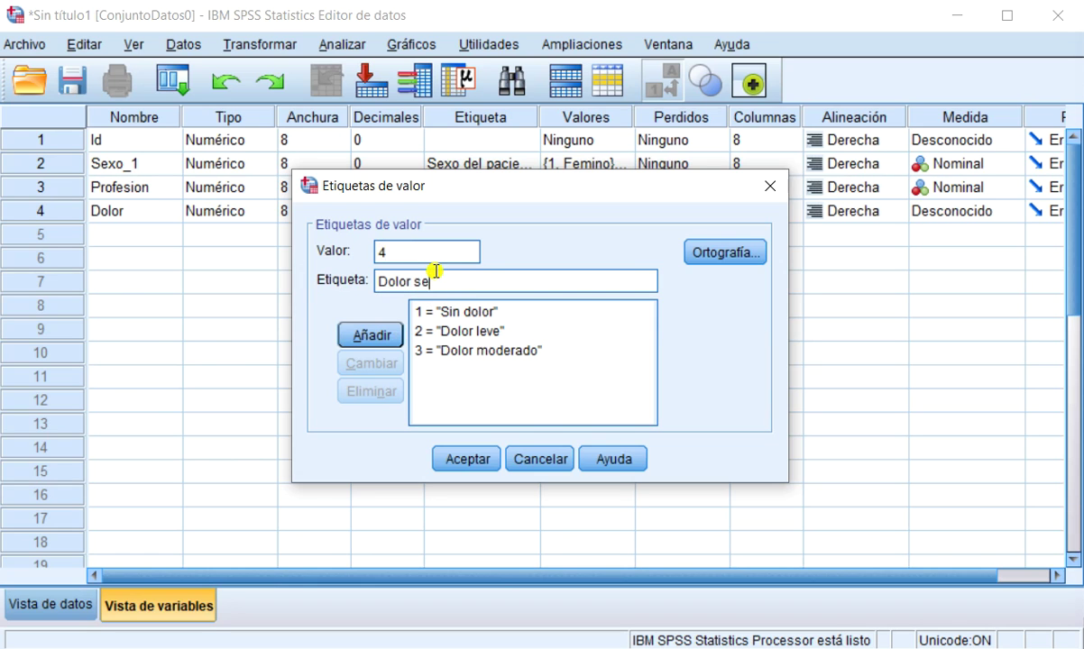
type("intenso")
left_click(357, 334)
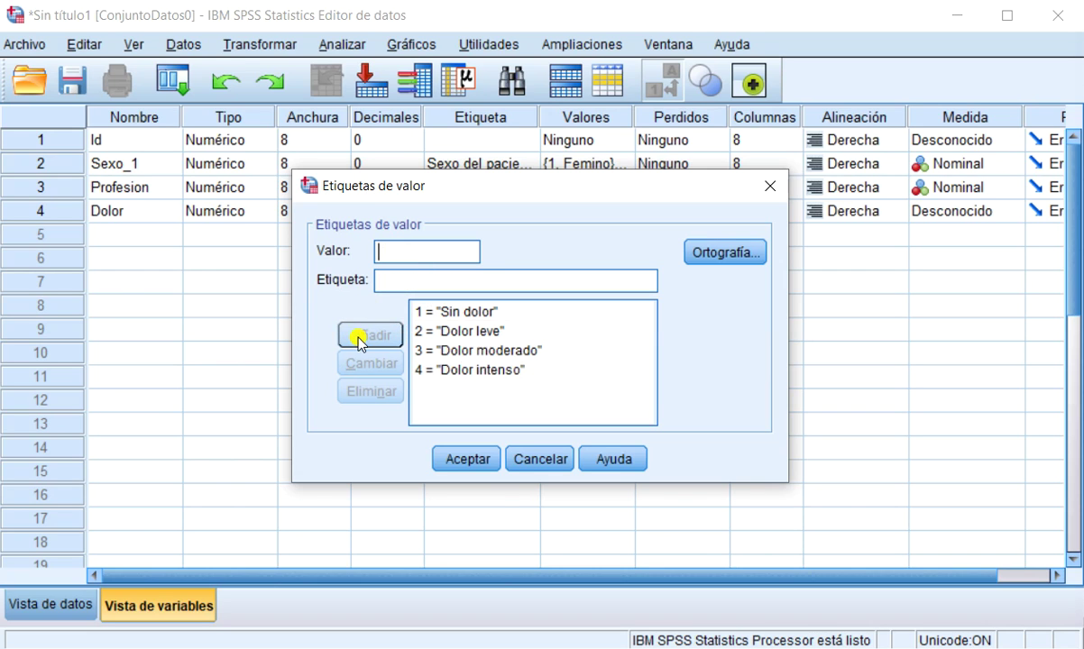
left_click(467, 460)
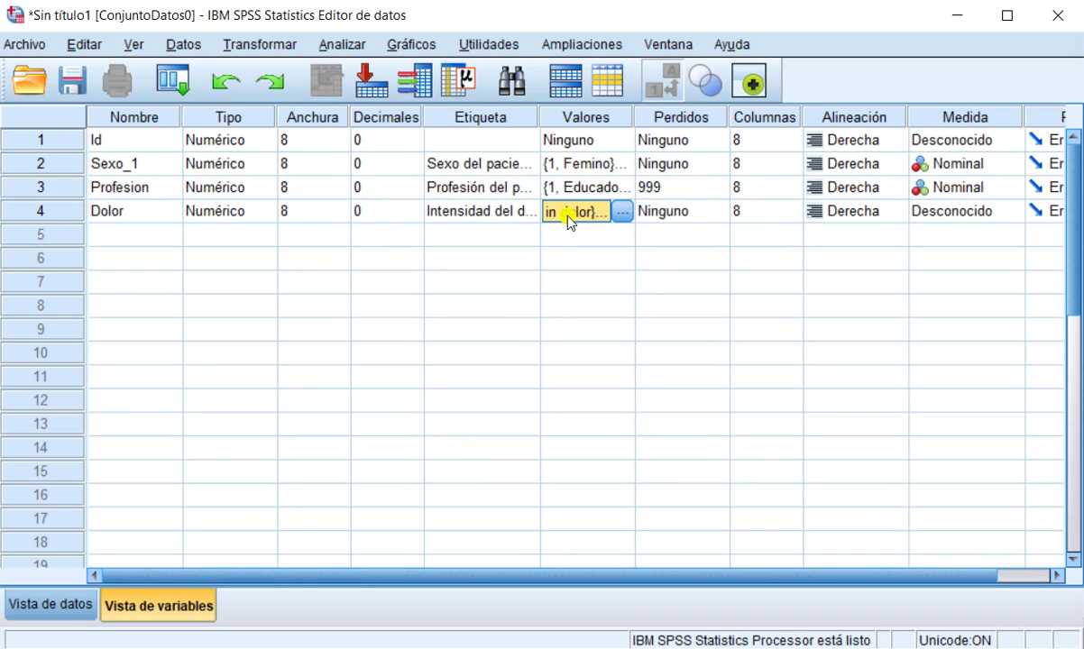
- Set the measurement level of the Dolor variable to Ordinal
left_click(1014, 213)
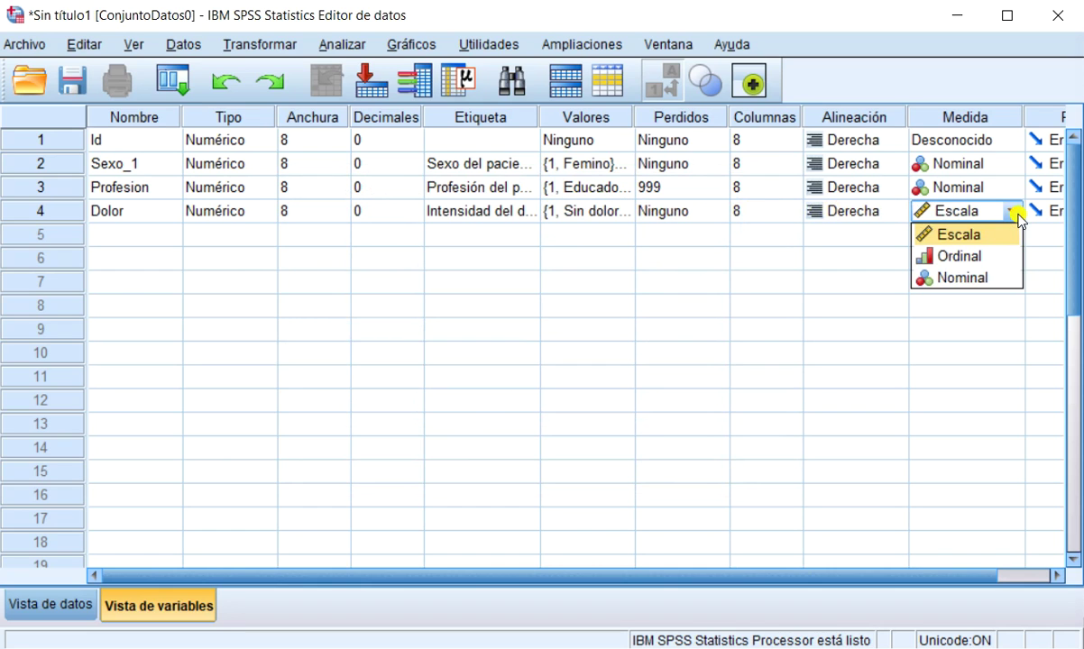
left_click(956, 256)
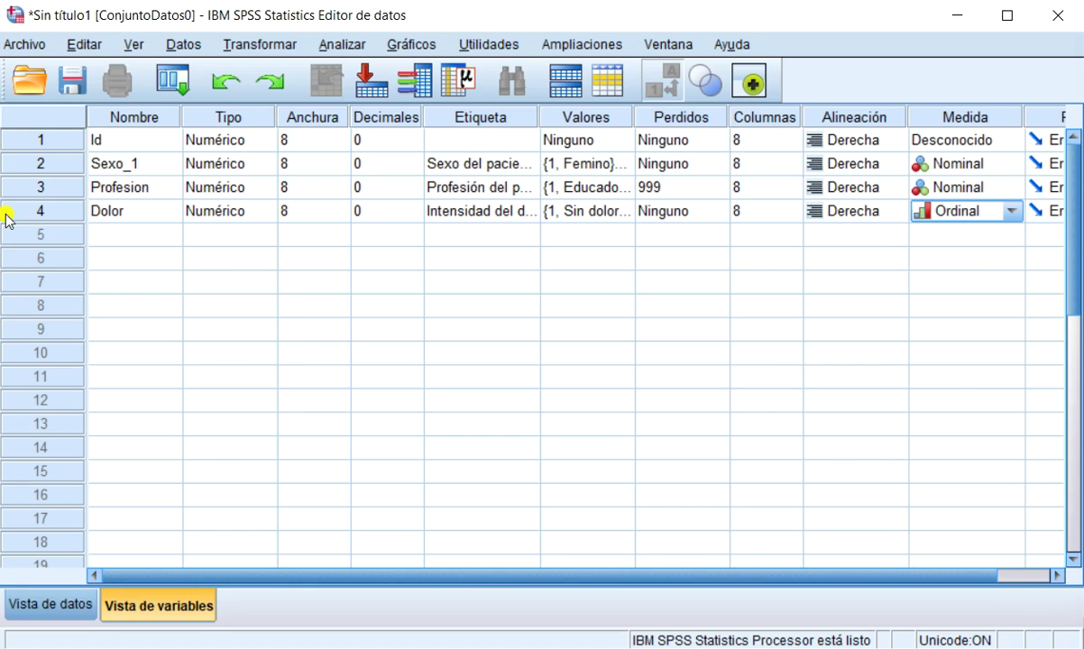
- Add a fifth variable named Peso below Dolor and set its decimals to 1
left_click(125, 236)
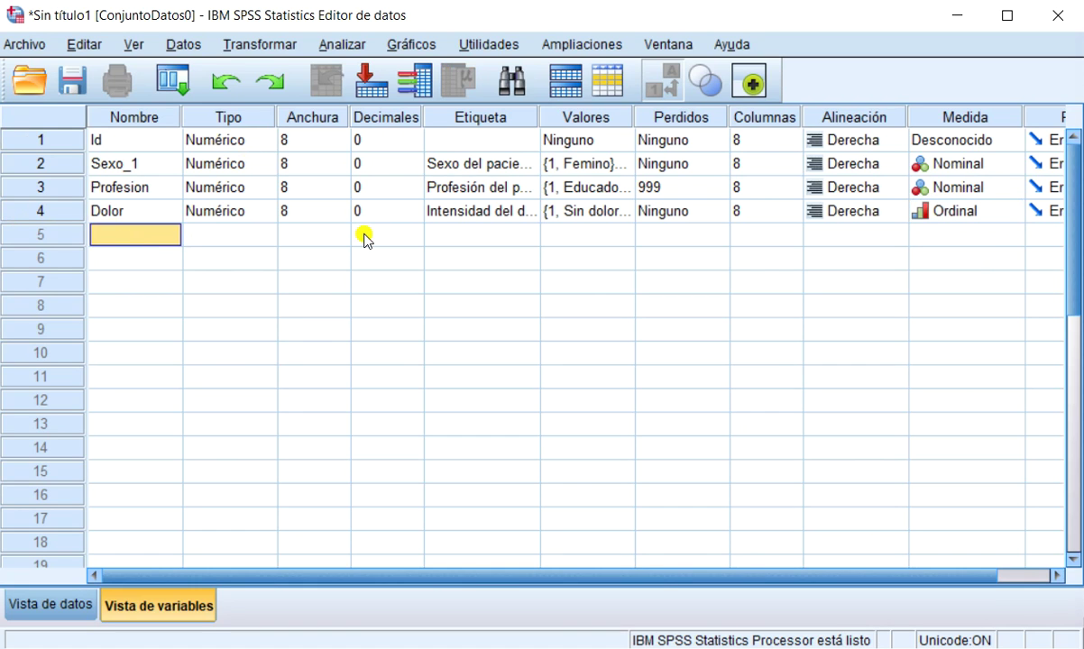
type("Peso")
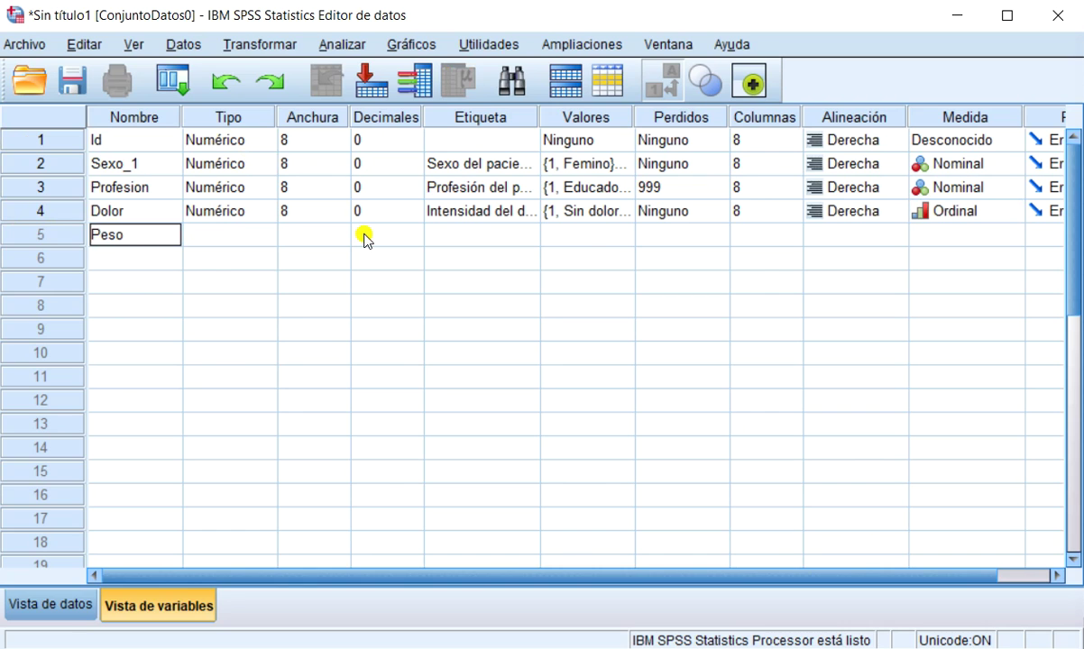
key("Return")
key("Up")
key("Right")
key("Right")
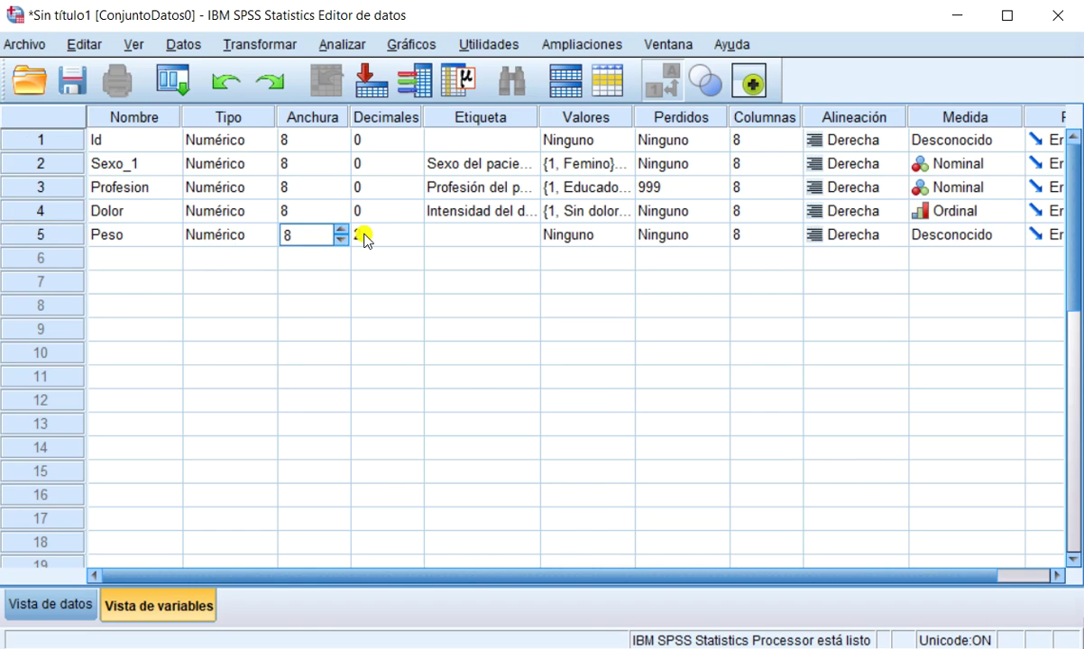
left_click(417, 242)
left_click(416, 240)
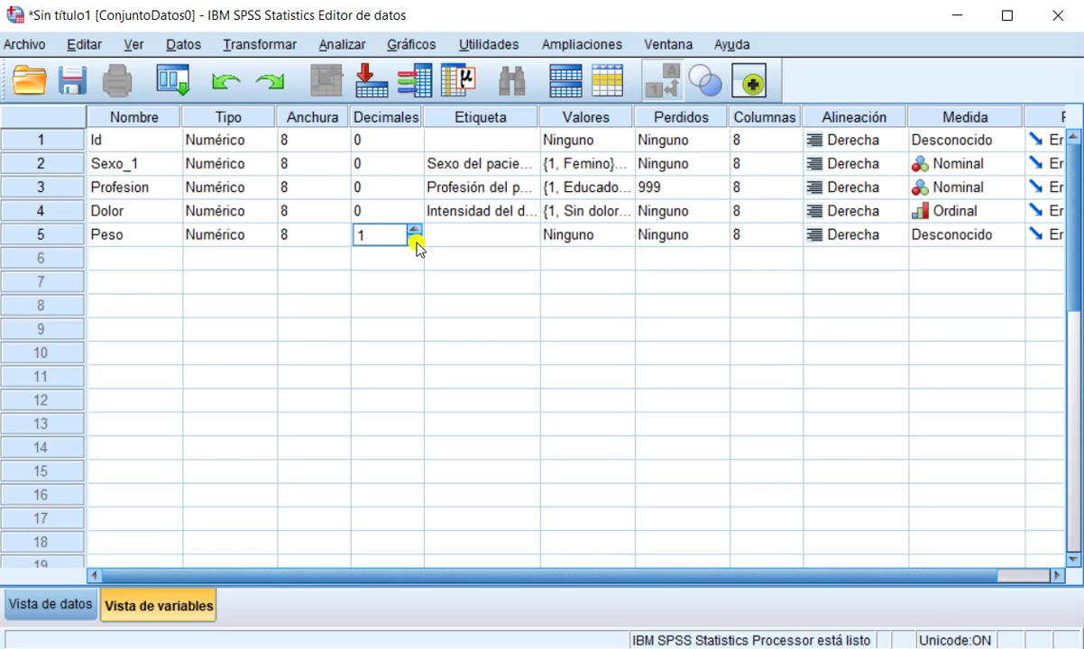
- Give the Peso variable the label "Peso del paciente"
left_click(478, 233)
type("Peso de")
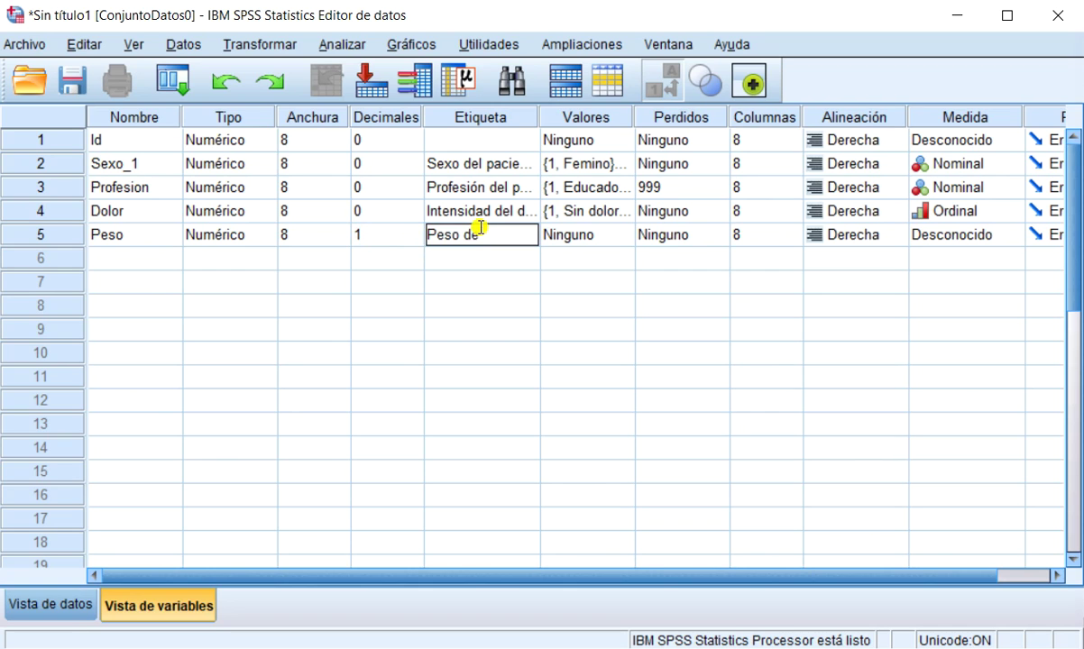
type("l paciente")
key("Return")
key("Up")
key("Right")
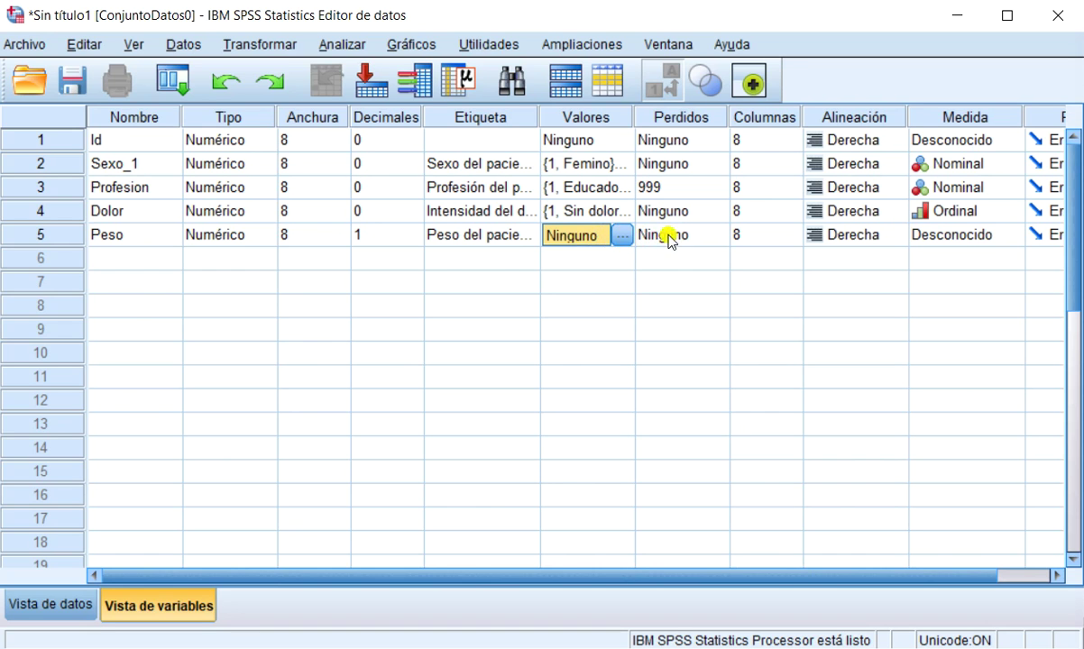
- Add the value label 999 = "Dato perdido" to the Peso variable and accept the value labels
left_click(621, 237)
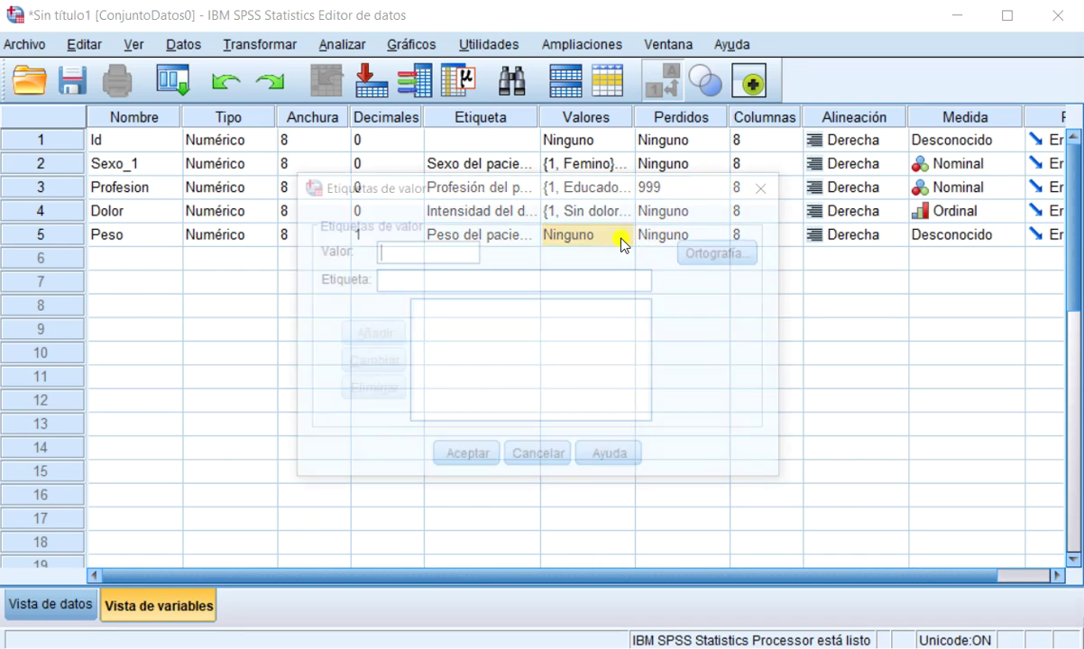
type("999")
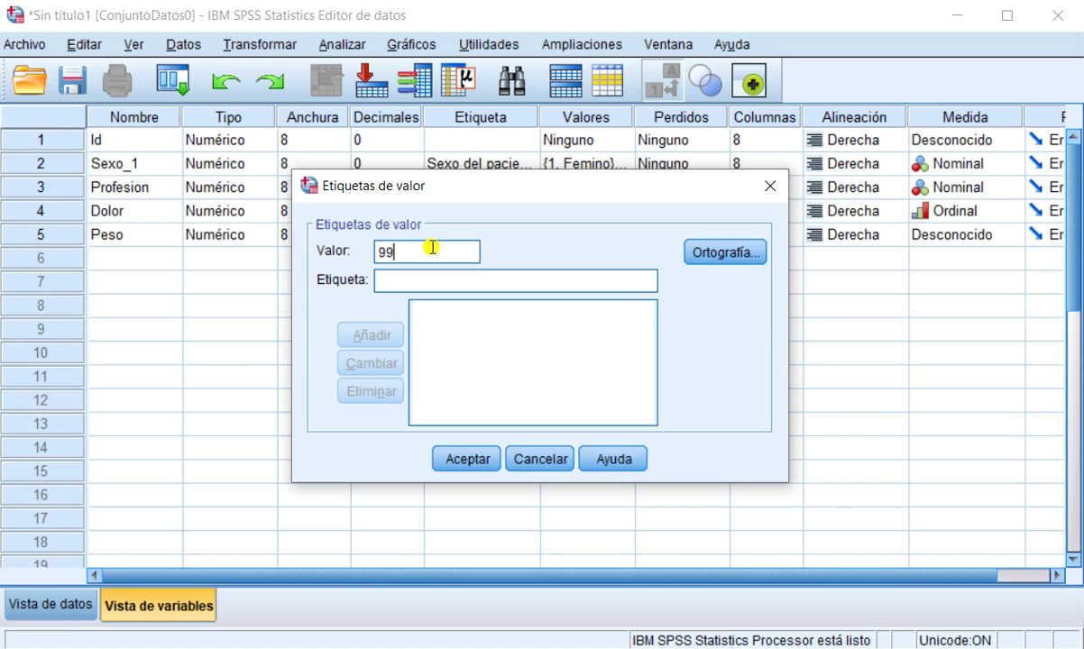
left_click(413, 282)
type("Dato perdido")
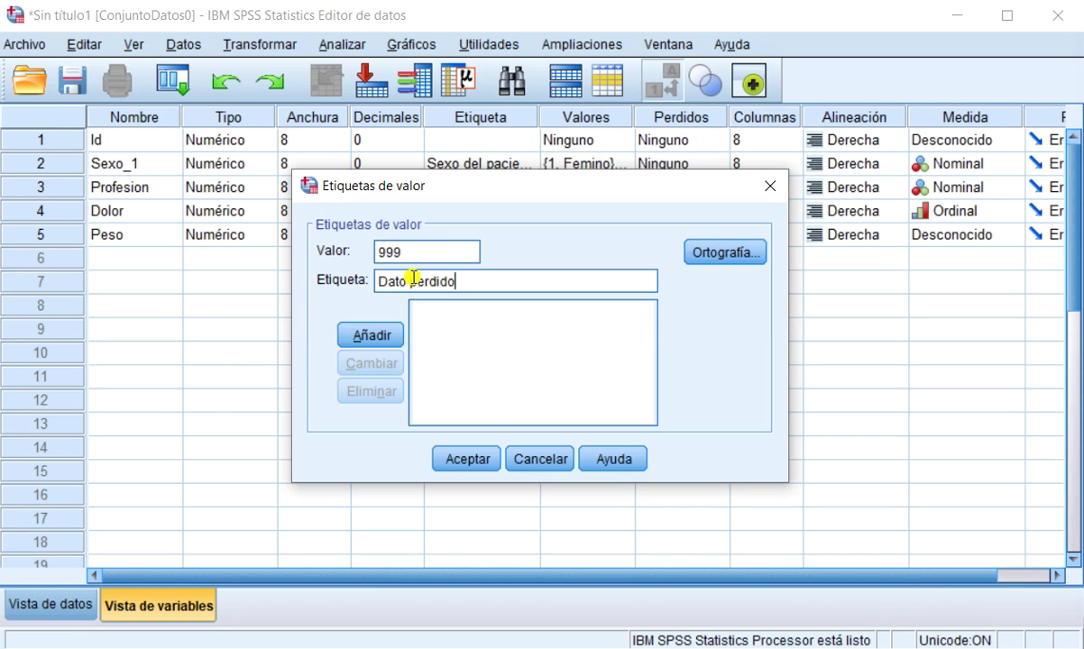
left_click(374, 338)
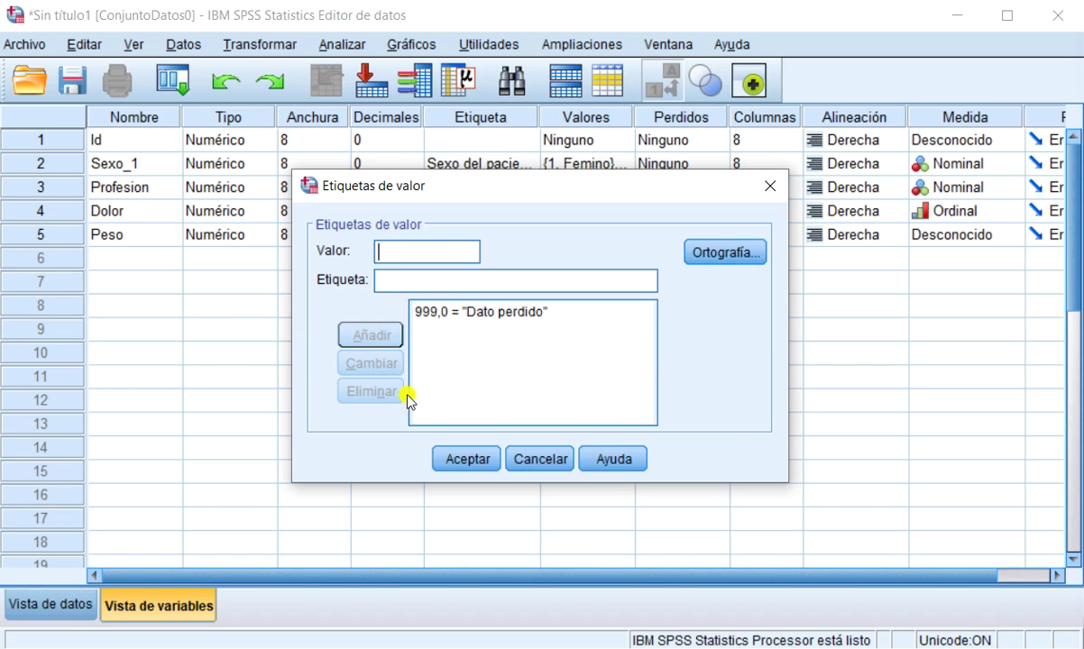
left_click(467, 460)
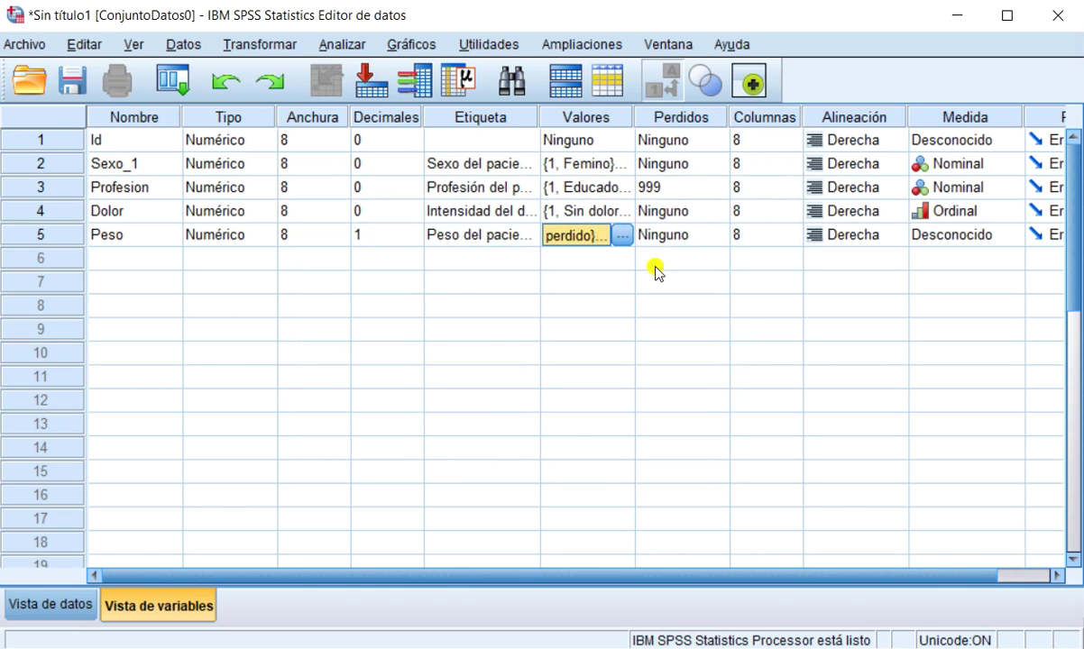
- Define 999 as a discrete missing value for Peso and set its measurement level to Escala
left_click(696, 237)
left_click(716, 235)
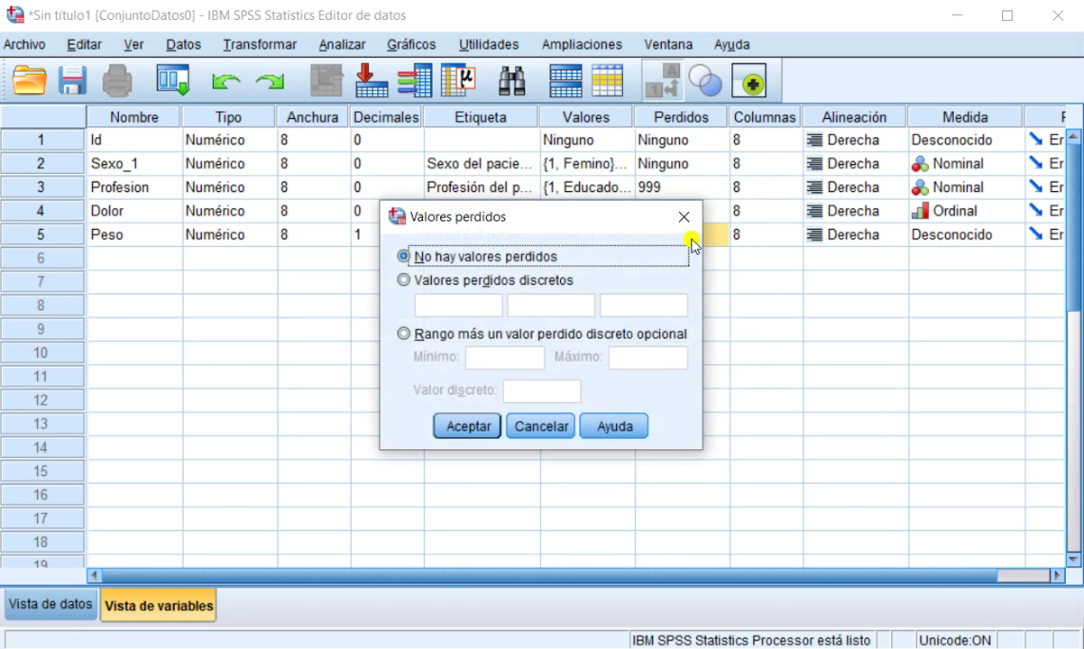
left_click(435, 281)
left_click(435, 302)
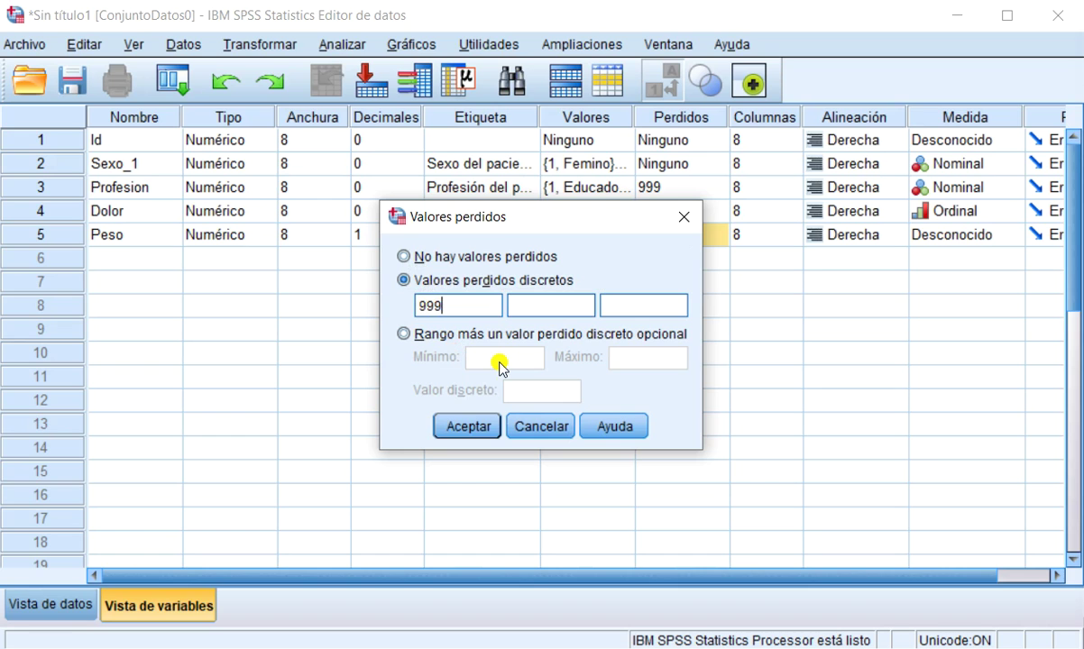
left_click(468, 425)
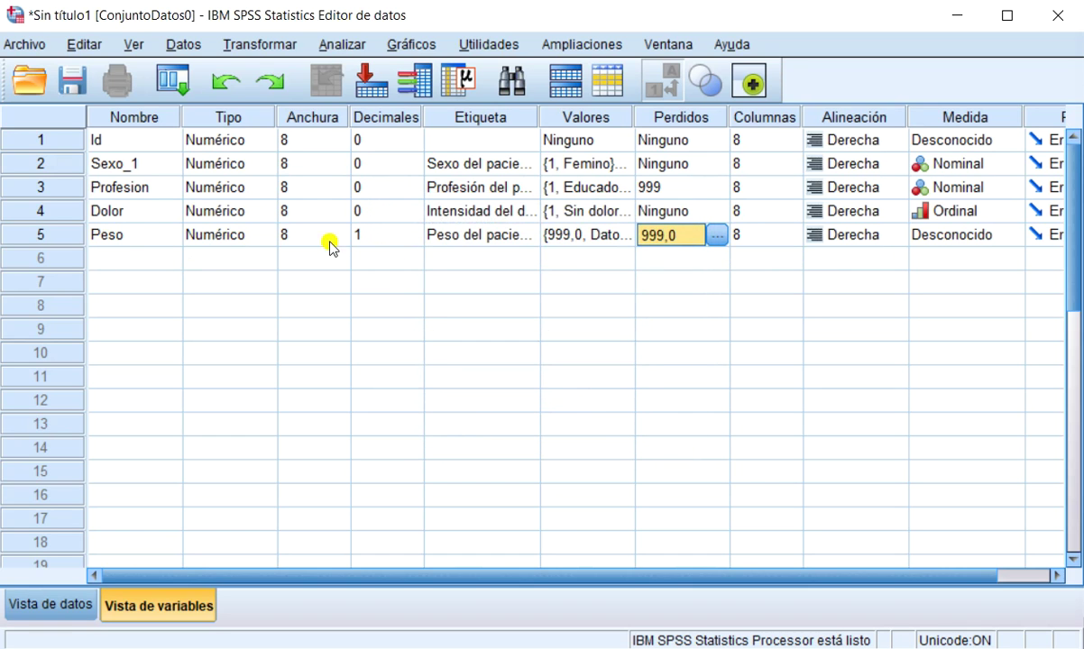
left_click(1017, 234)
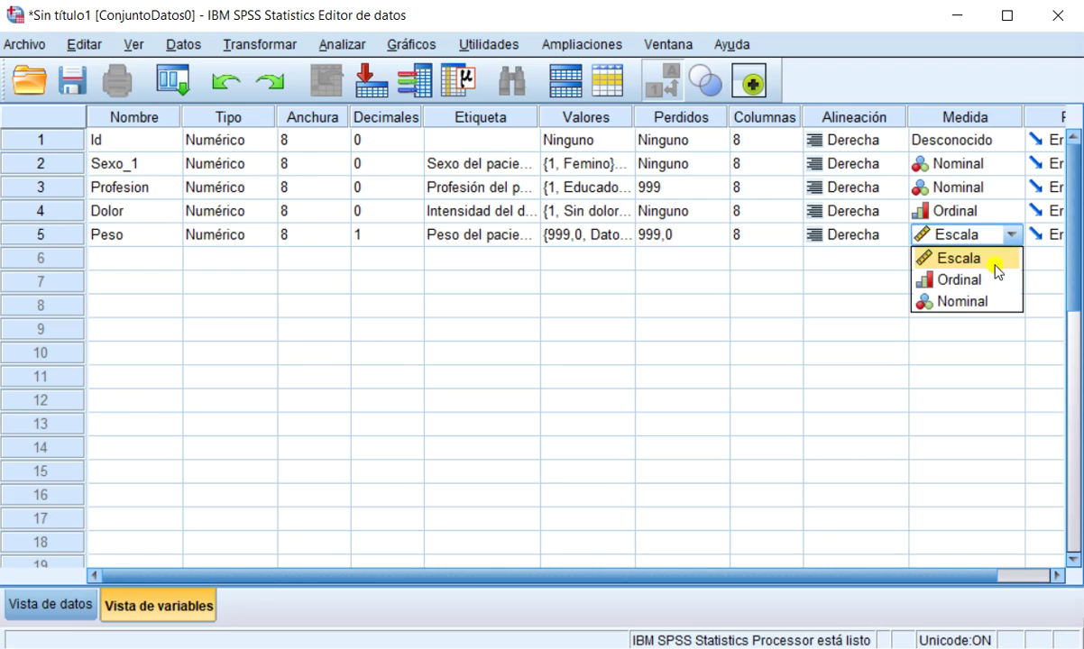
left_click(986, 259)
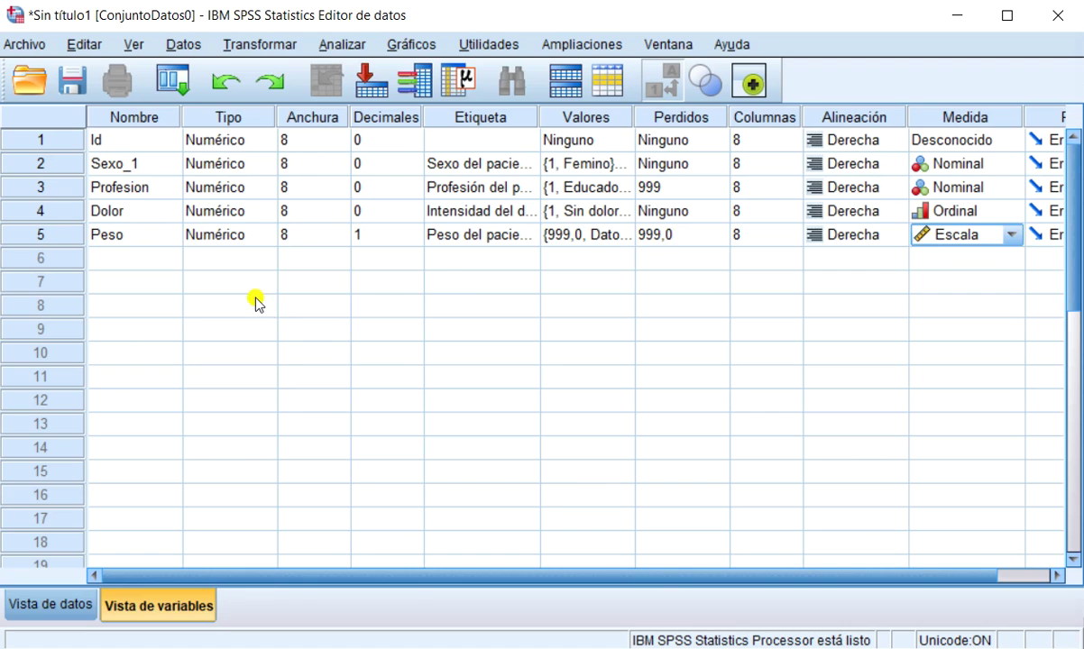
- Add a sixth variable named Glicemia below Peso and set its decimals to 0
left_click(154, 260)
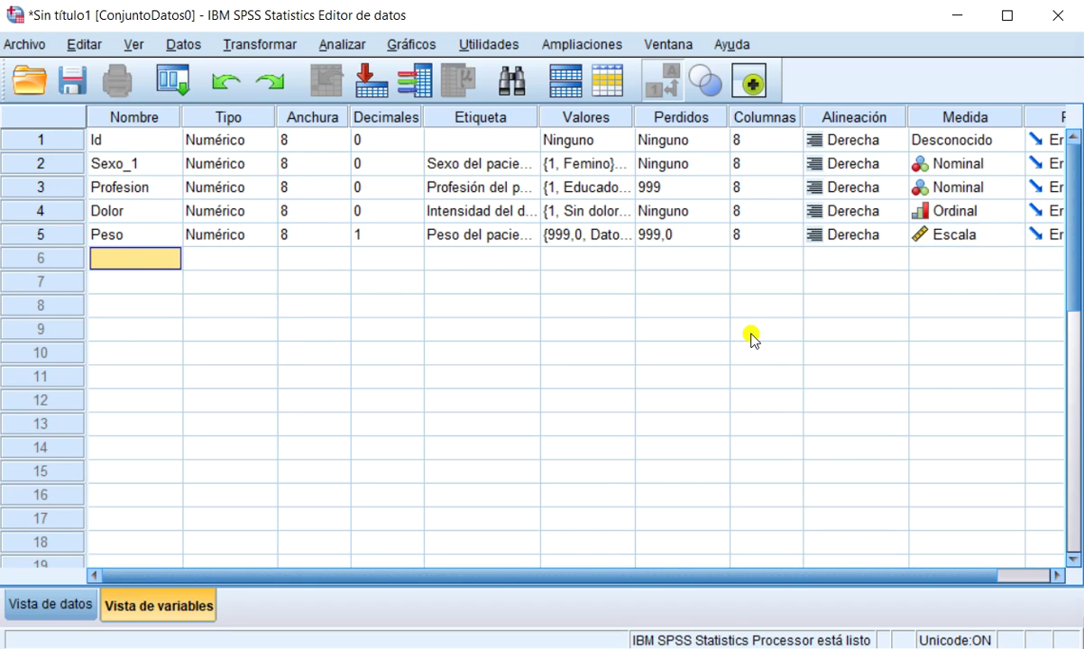
type("Glicemia")
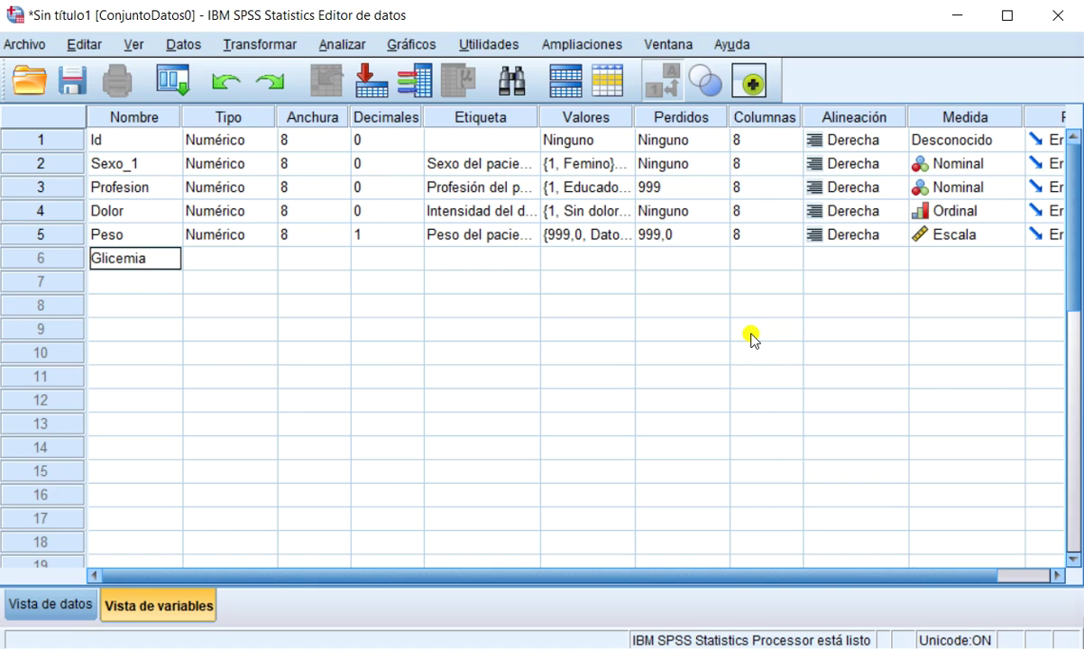
key("Tab")
key("Tab")
key("Tab")
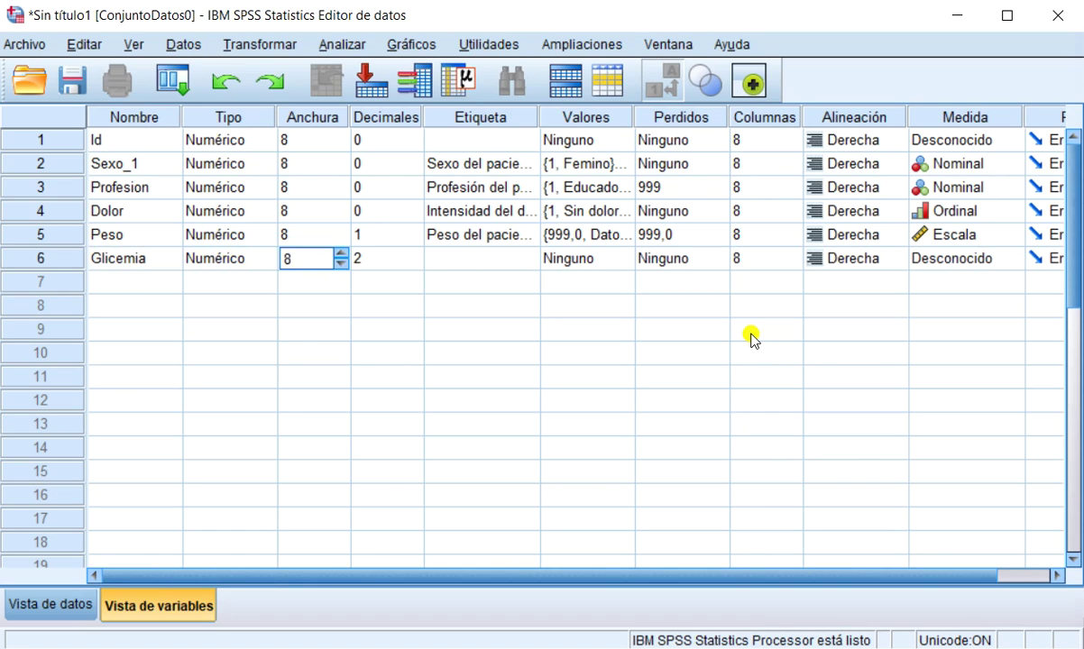
left_click(413, 264)
left_click(413, 264)
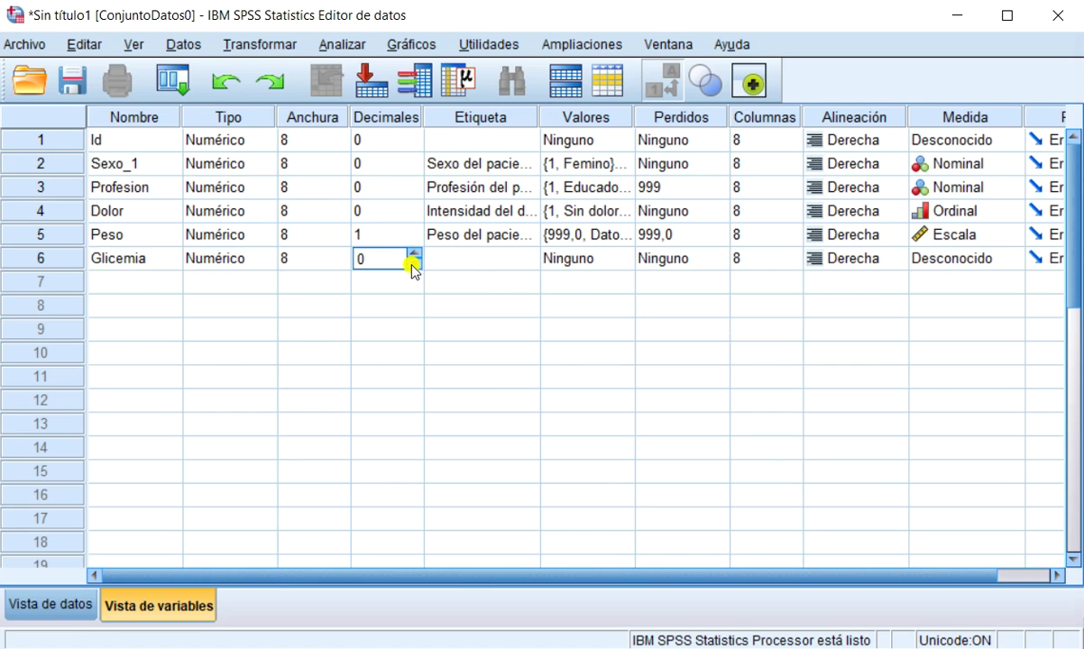
- Give the Glicemia variable the label "Glicemia en ayunas"
left_click(458, 263)
type("Glicemia")
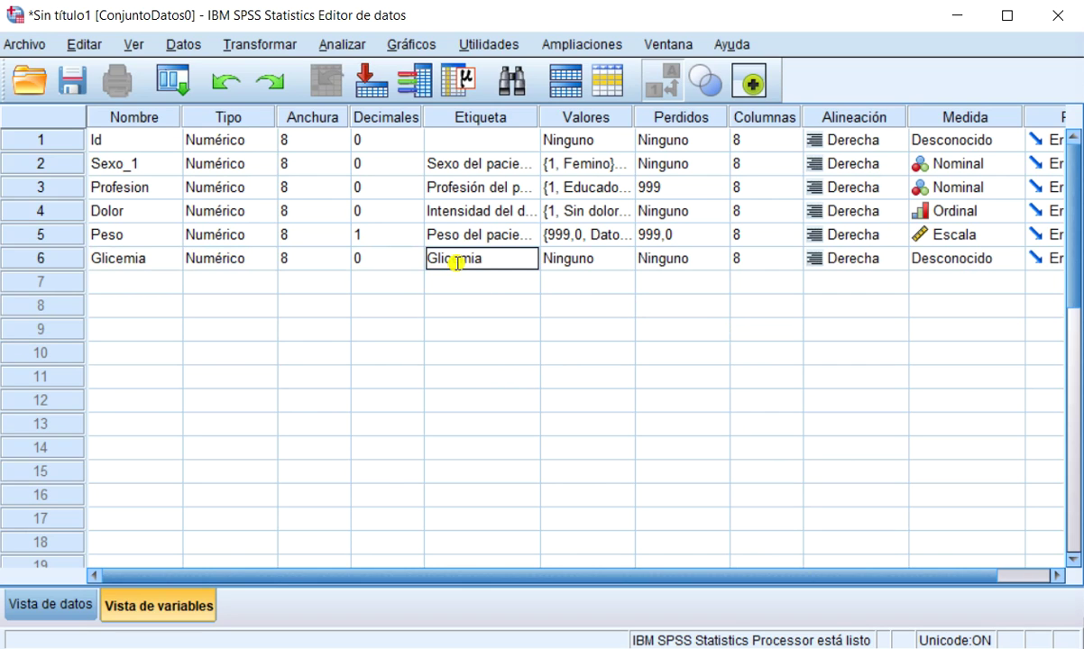
type(" en ayunas")
key("Return")
key("Up")
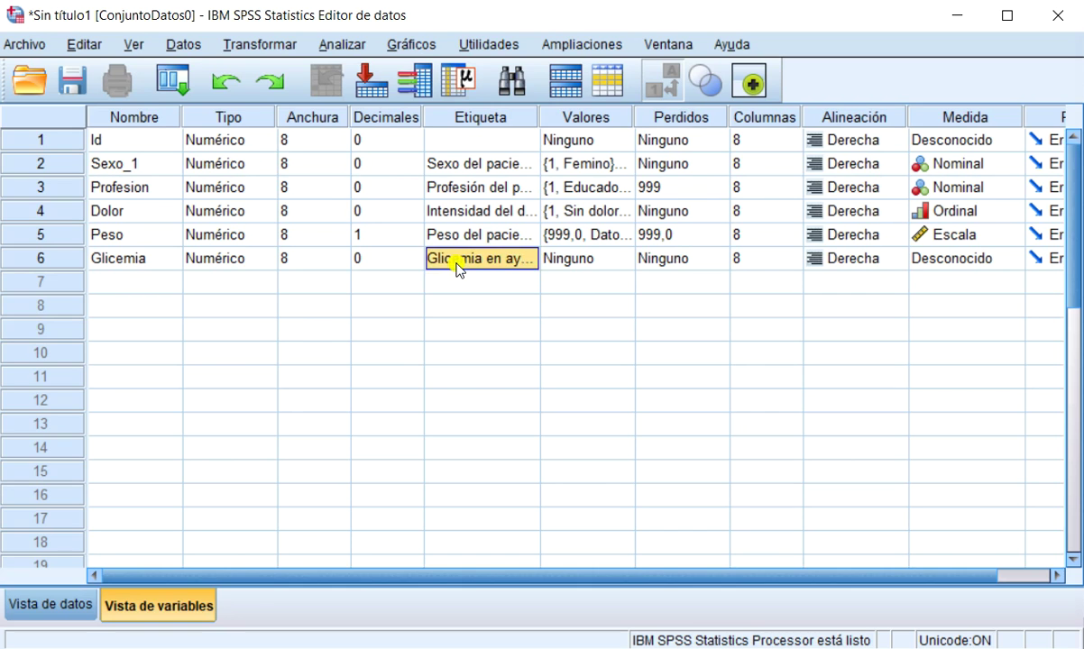
- Set the measurement level of the Glicemia variable to Escala, leaving its value labels and missing values undefined
key("Tab")
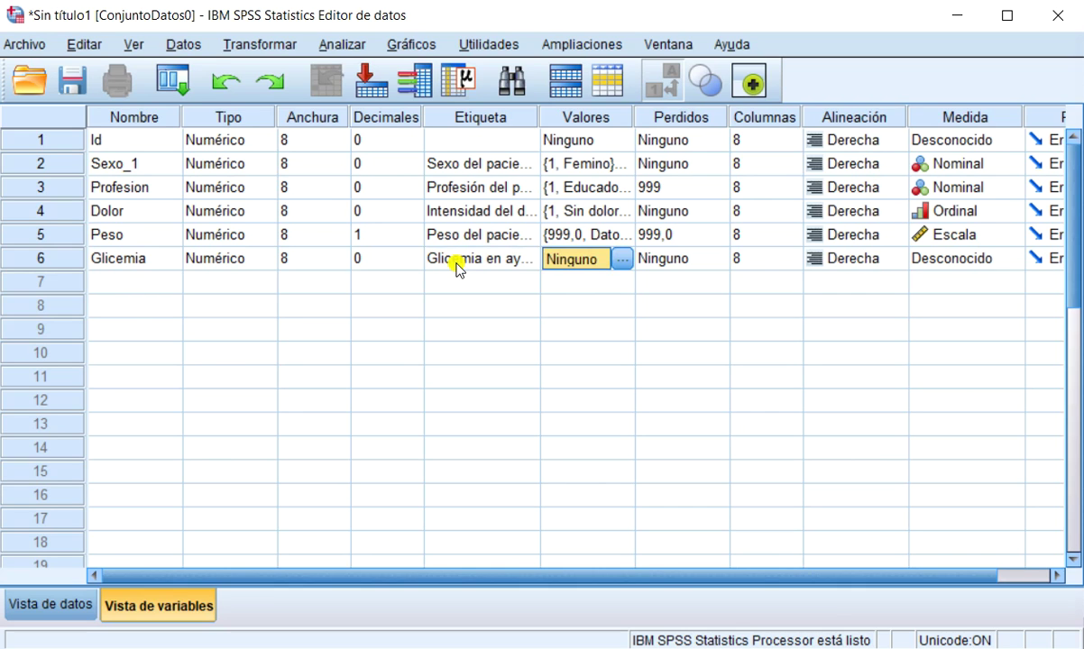
key("Tab")
key("Tab")
key("Tab")
key("Tab")
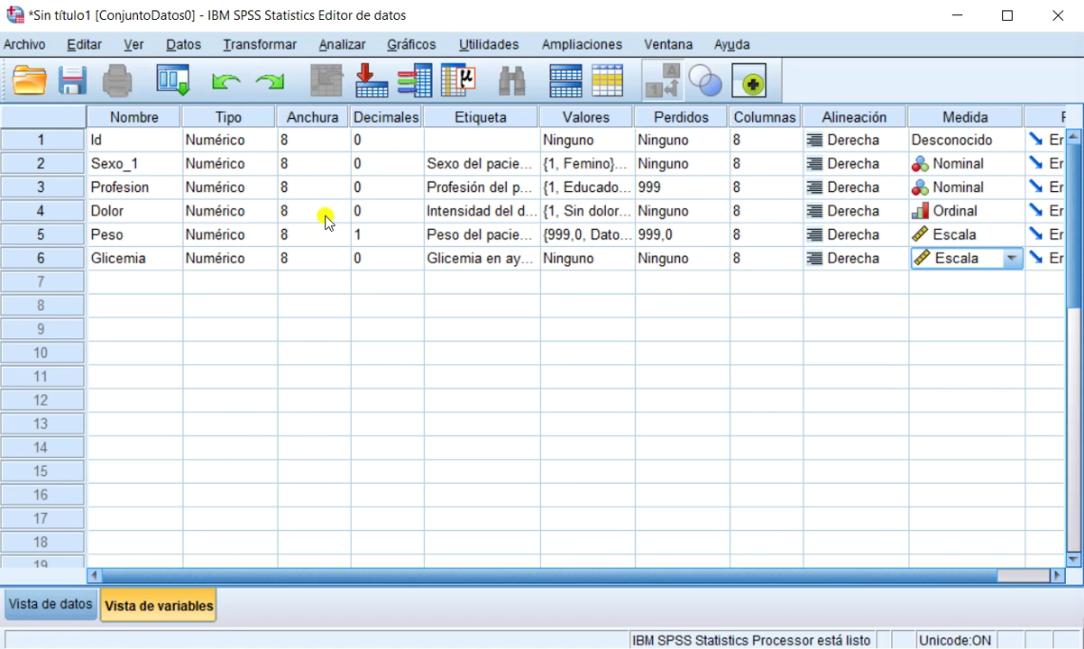
- Start the first case in the data view with Id 1, Sexo_1 Masculino and Profesion code 4
left_click(54, 606)
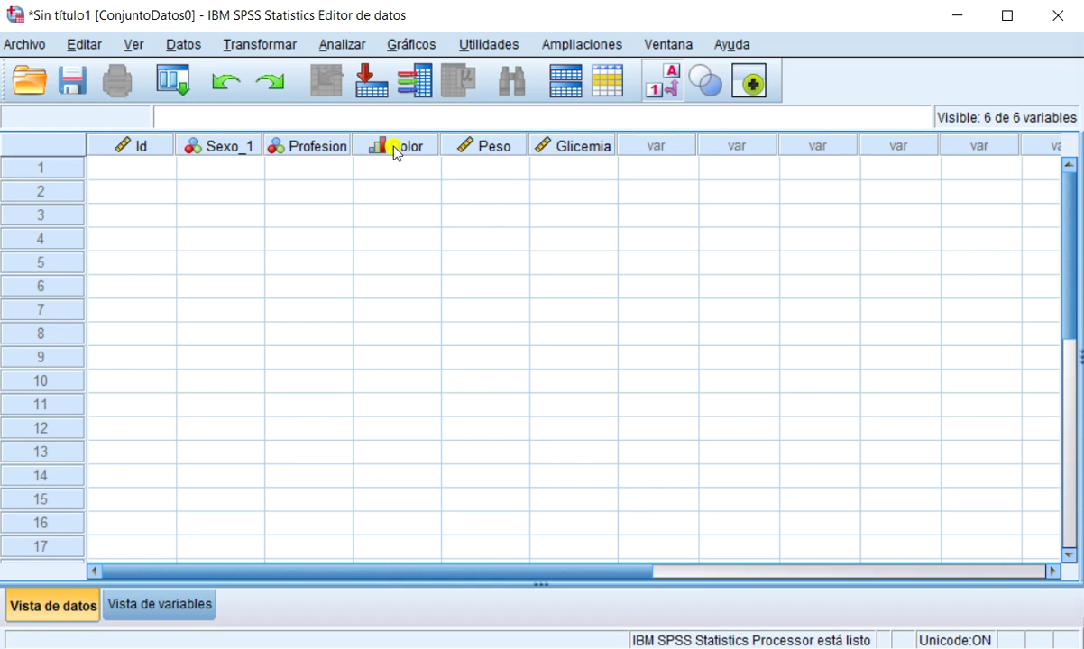
left_click(137, 167)
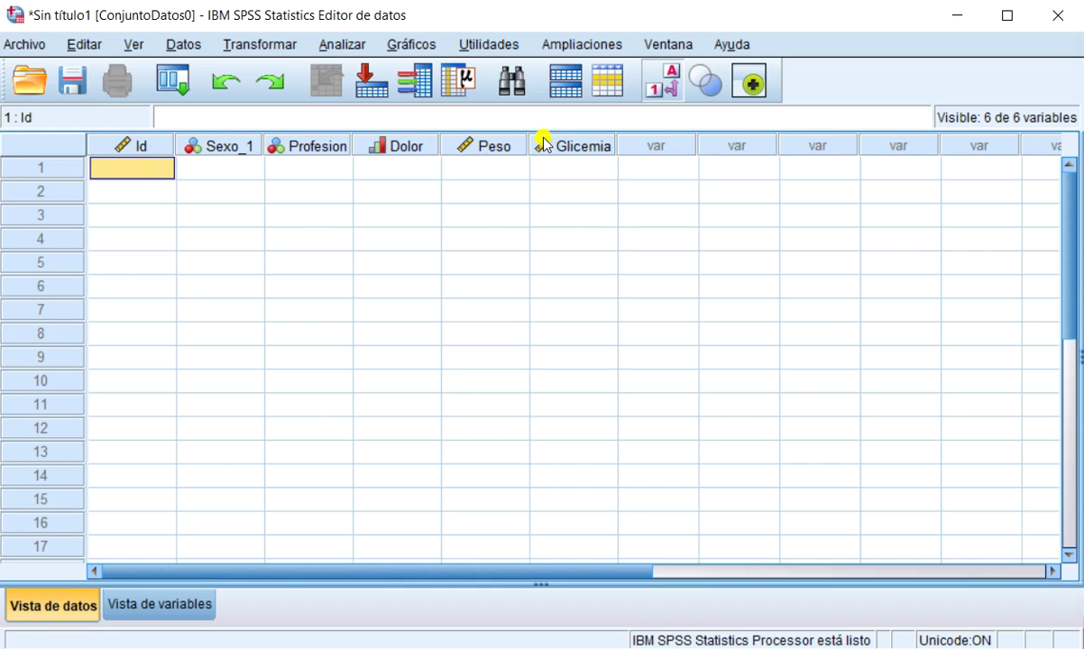
type("1")
key("Tab")
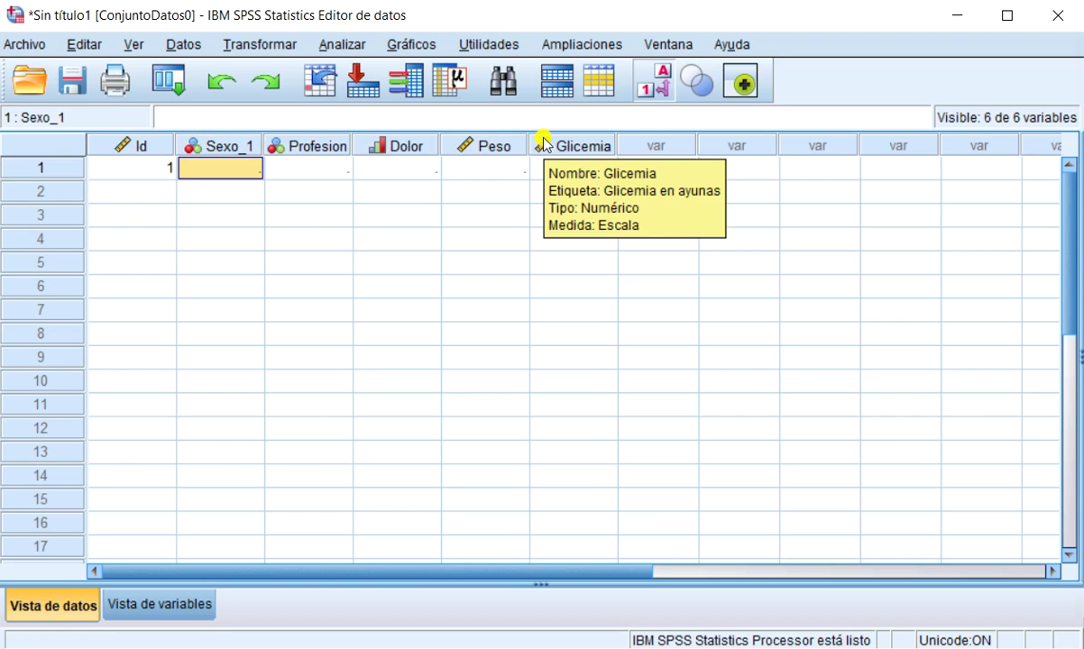
type("1")
key("Tab")
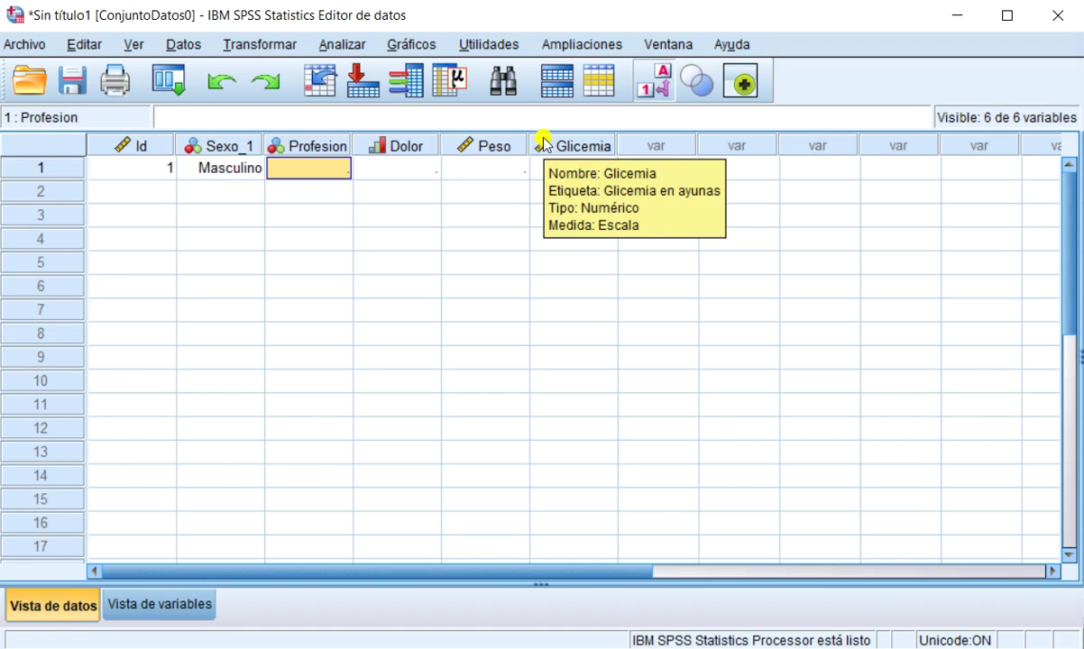
type("4")
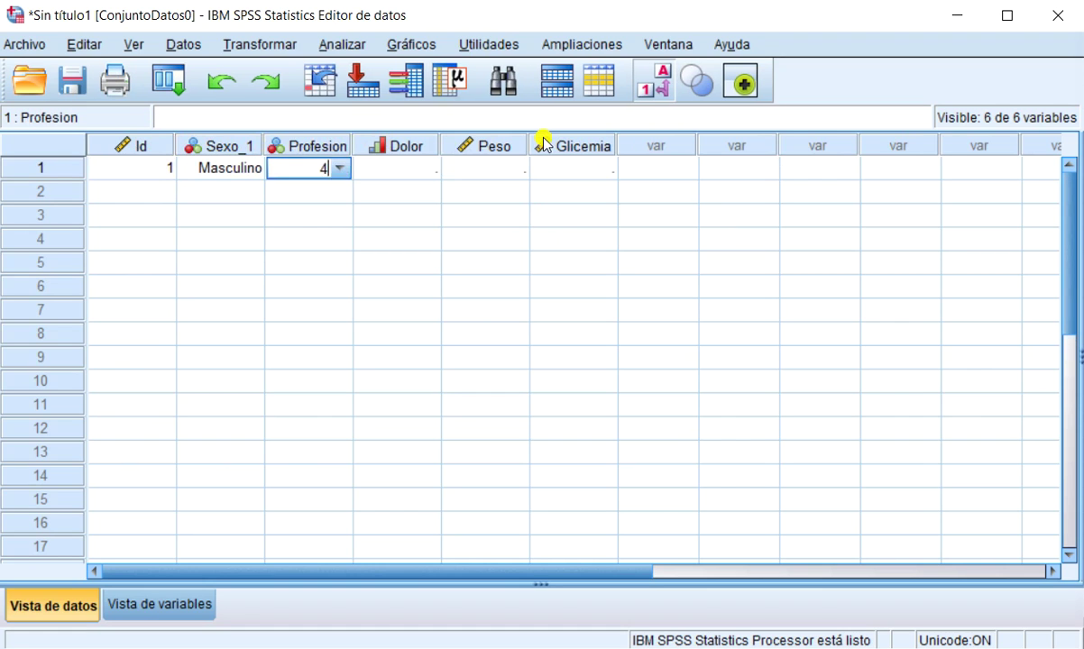
key("Tab")
- Complete the first case with Dolor set to "Dolor leve", Peso 60 and Glicemia 87
type("3")
key("Tab")
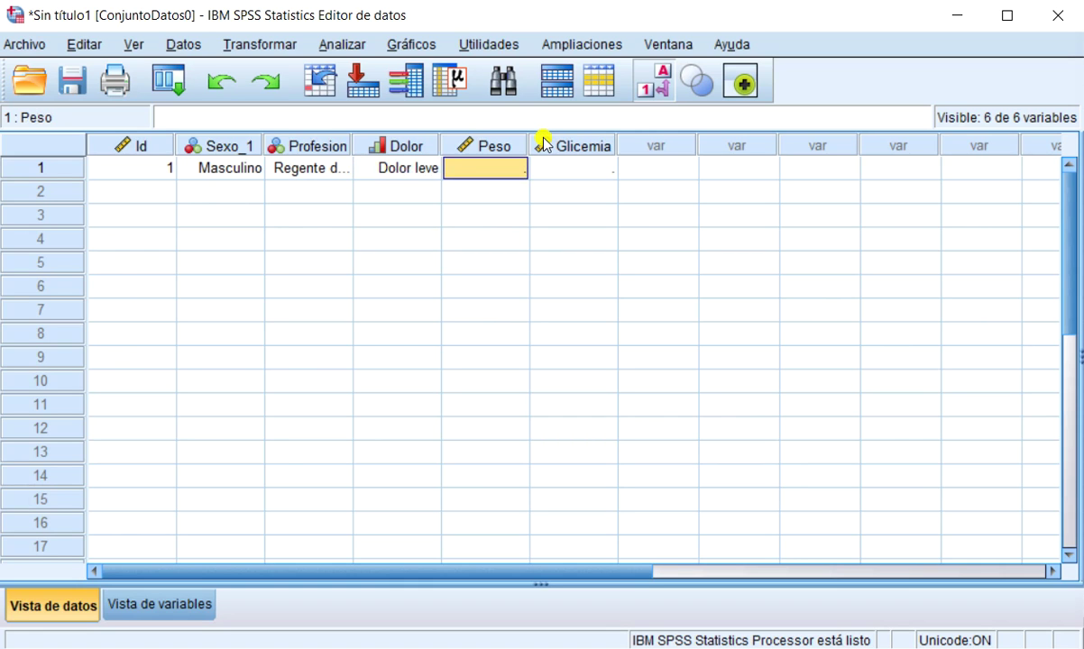
type("60")
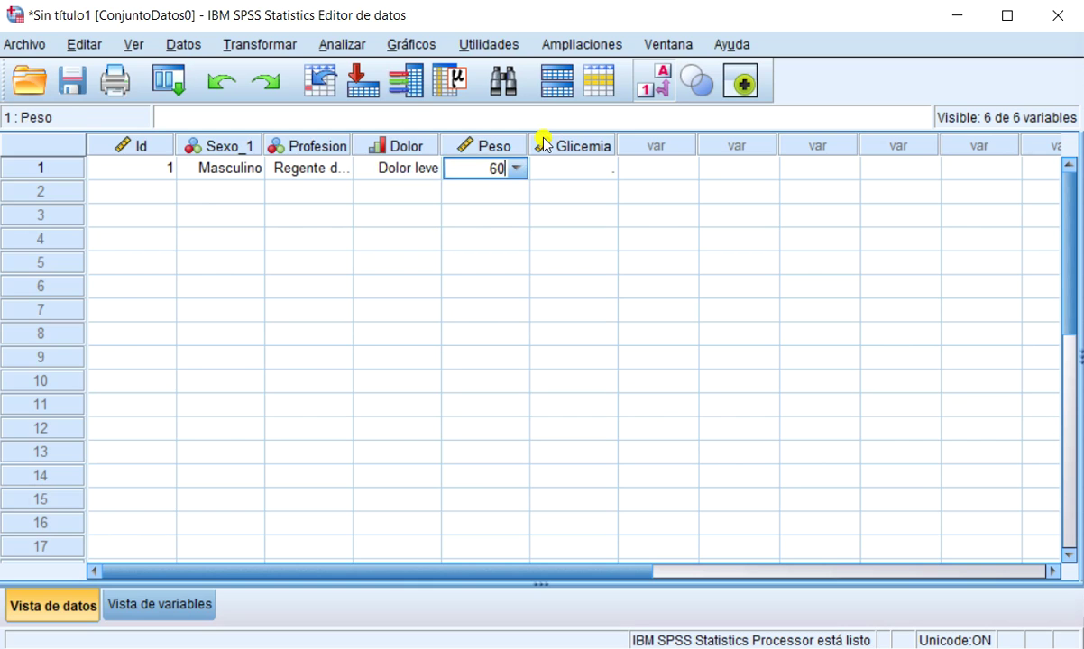
key("Tab")
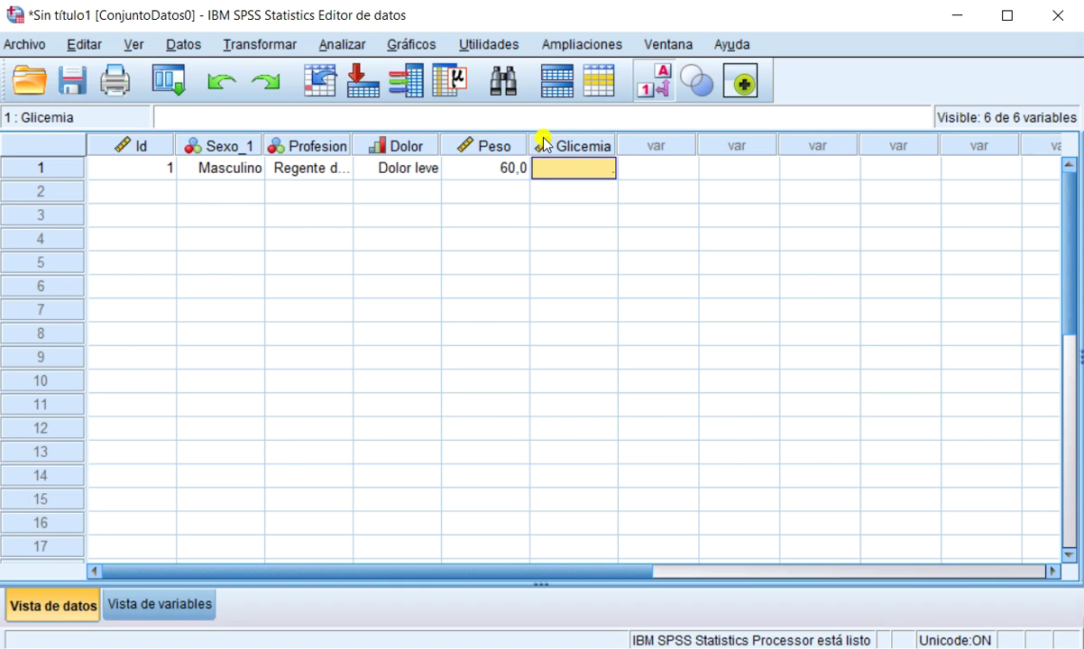
type("87")
key("Return")
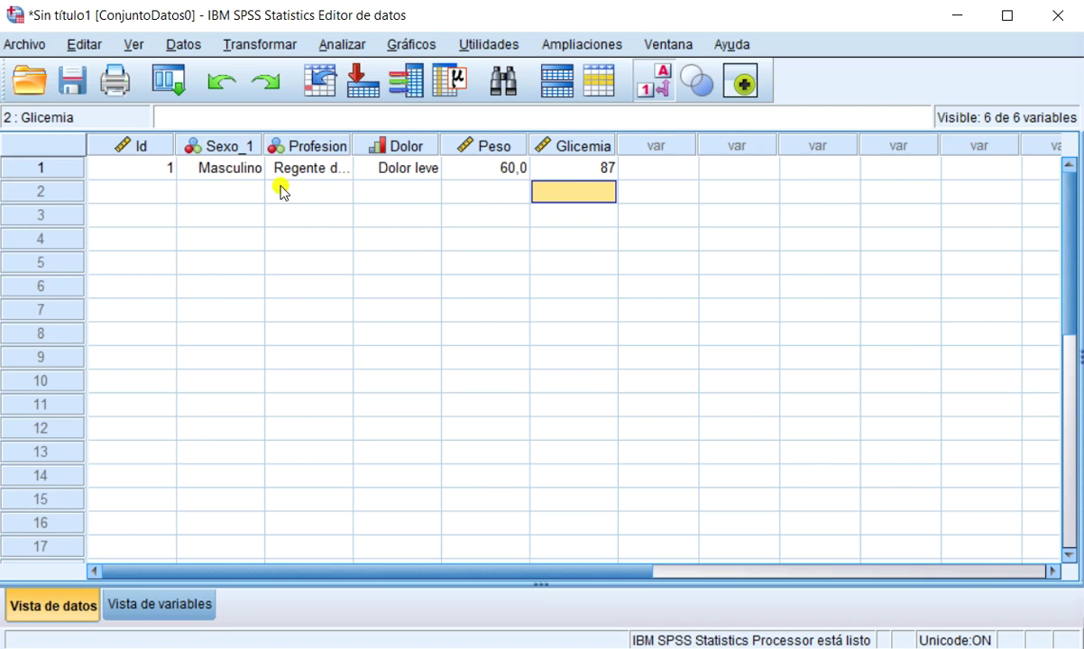
- Display the numeric codes behind the first case's value labels, restoring the labels once checked
left_click(654, 87)
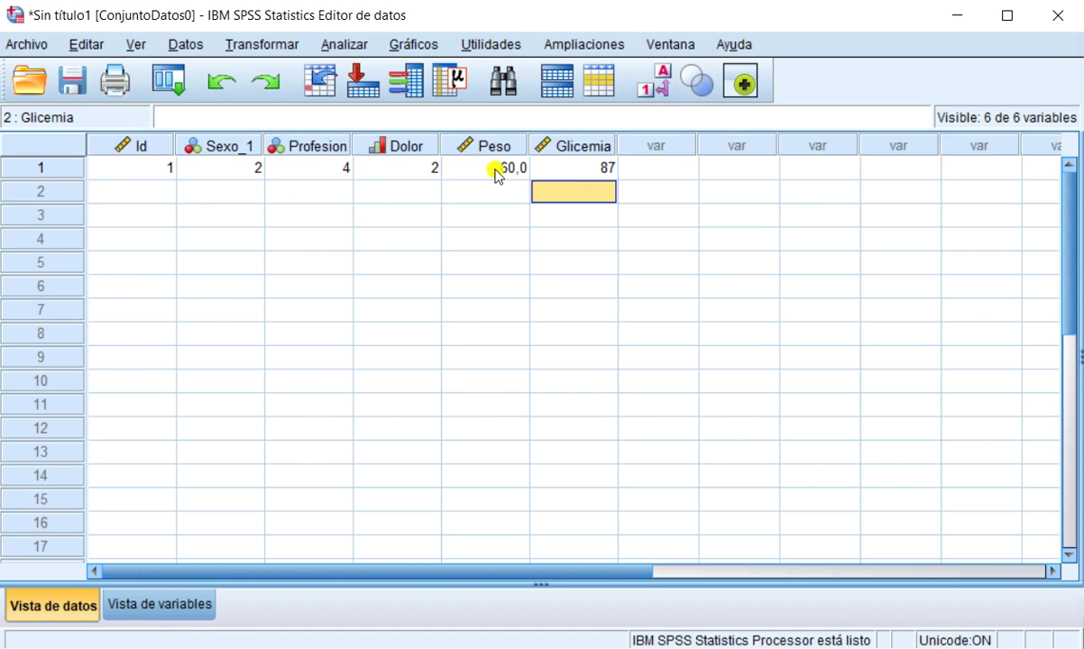
left_click(657, 83)
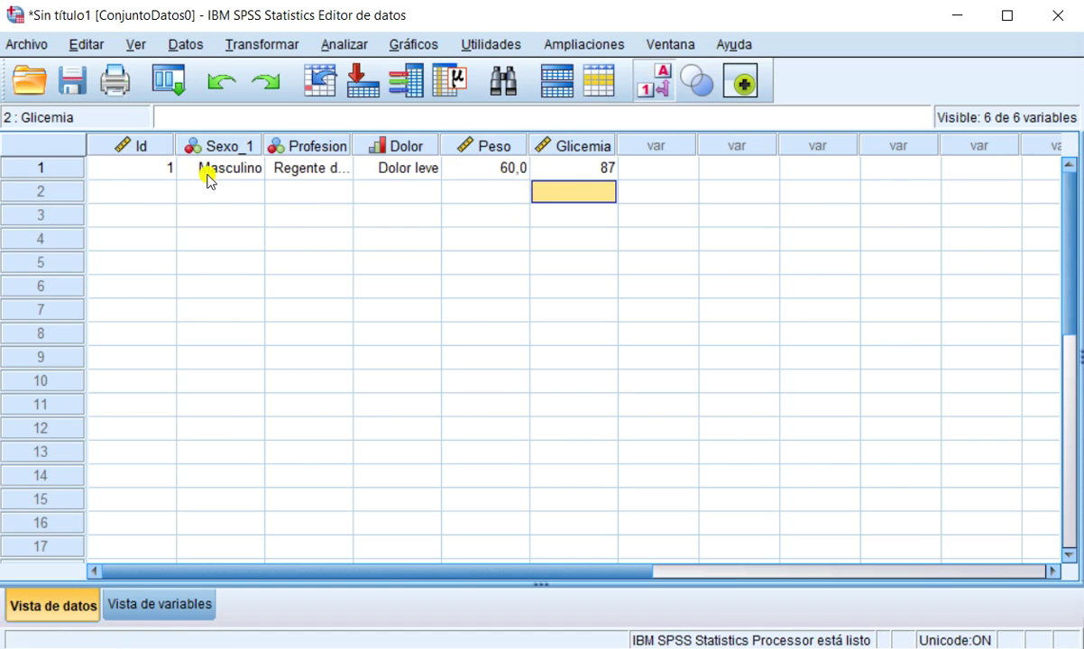
- Start the second case with Id 2, Sexo_1 Femino, Profesion "Educador físico" and Dolor "Dolor intenso"
left_click(162, 191)
type("2")
key("Tab")
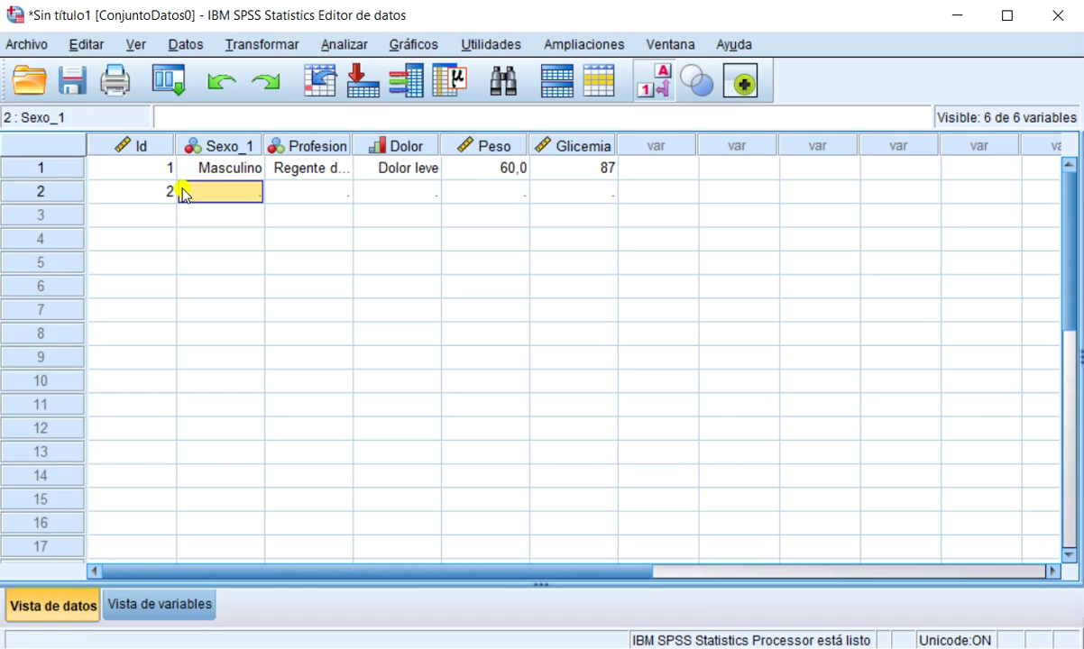
type("2")
key("Tab")
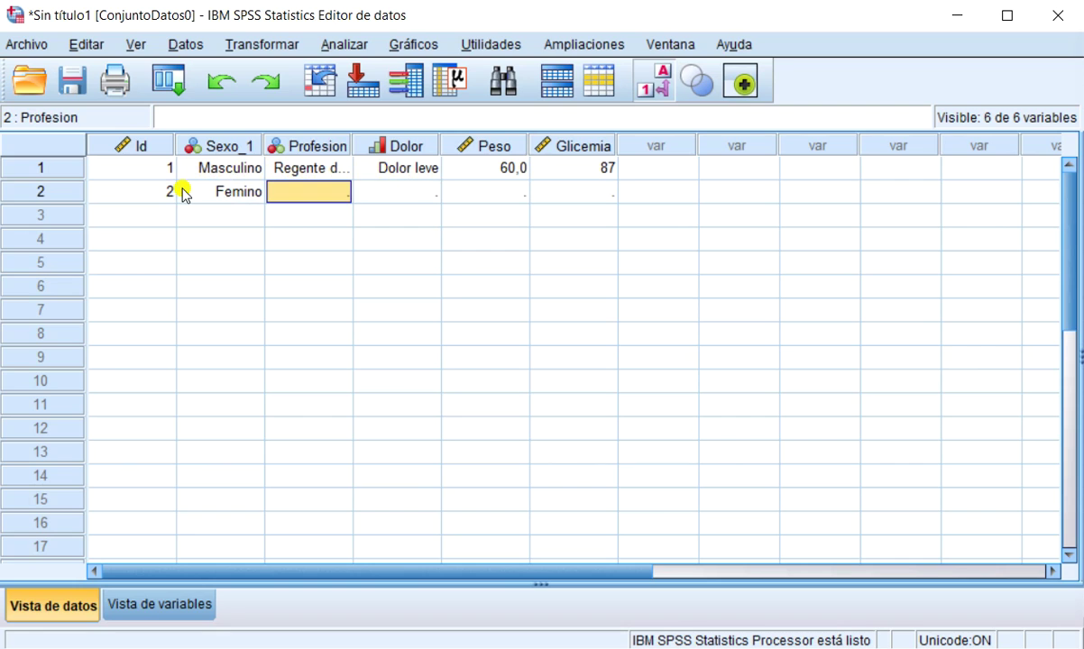
type("2")
key("Tab")
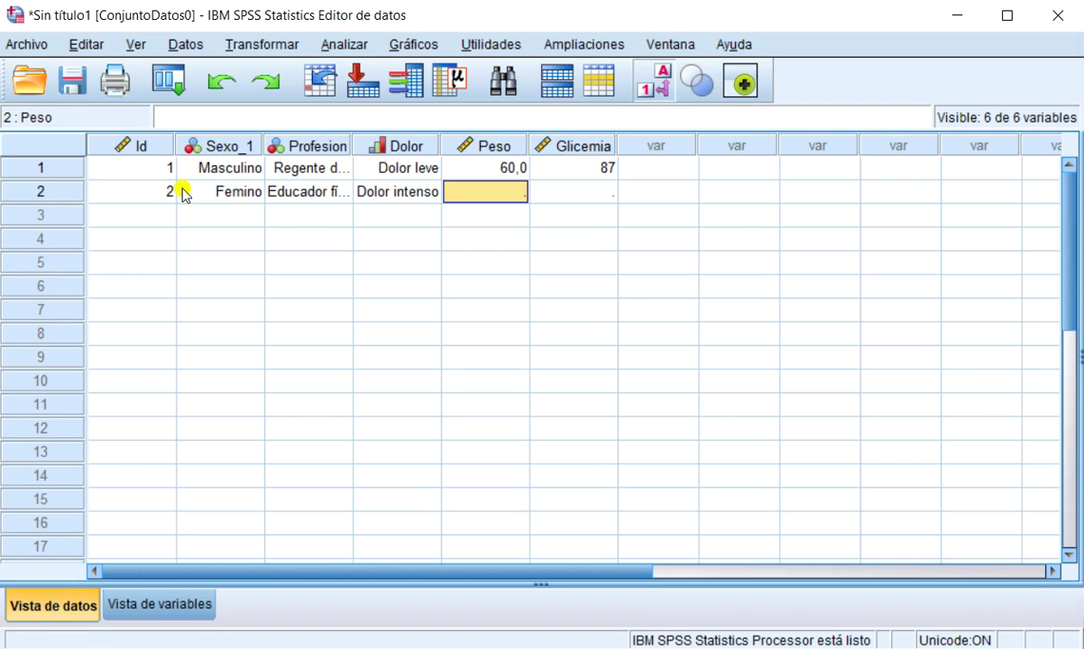
- Complete the second case with Peso 75 and Glicemia 81
type("75")
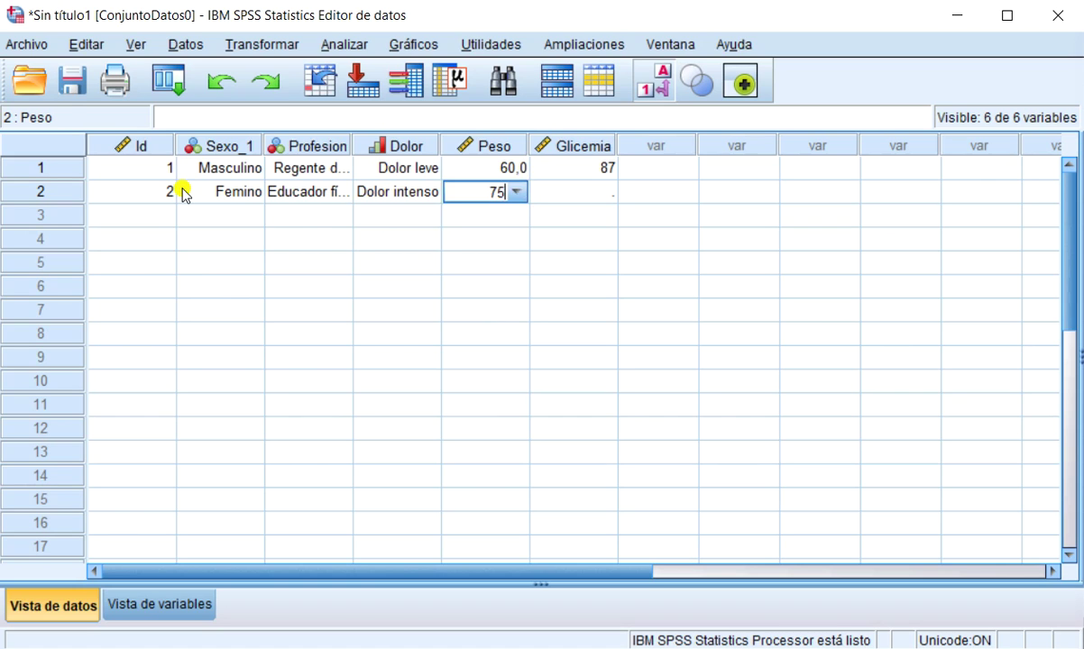
key("Tab")
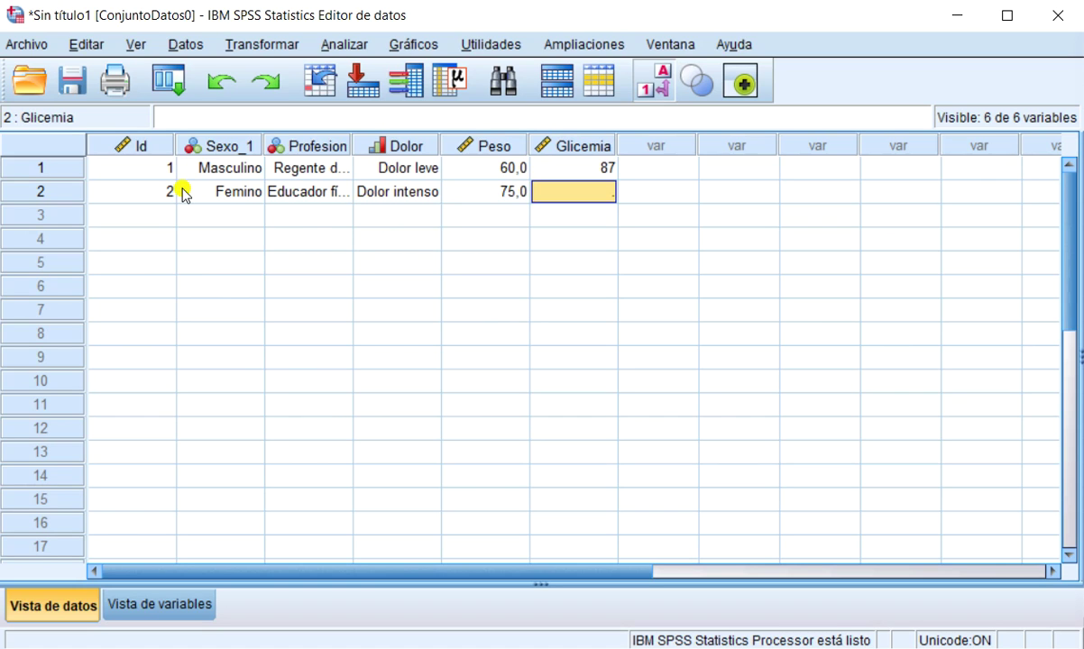
type("81")
key("Return")
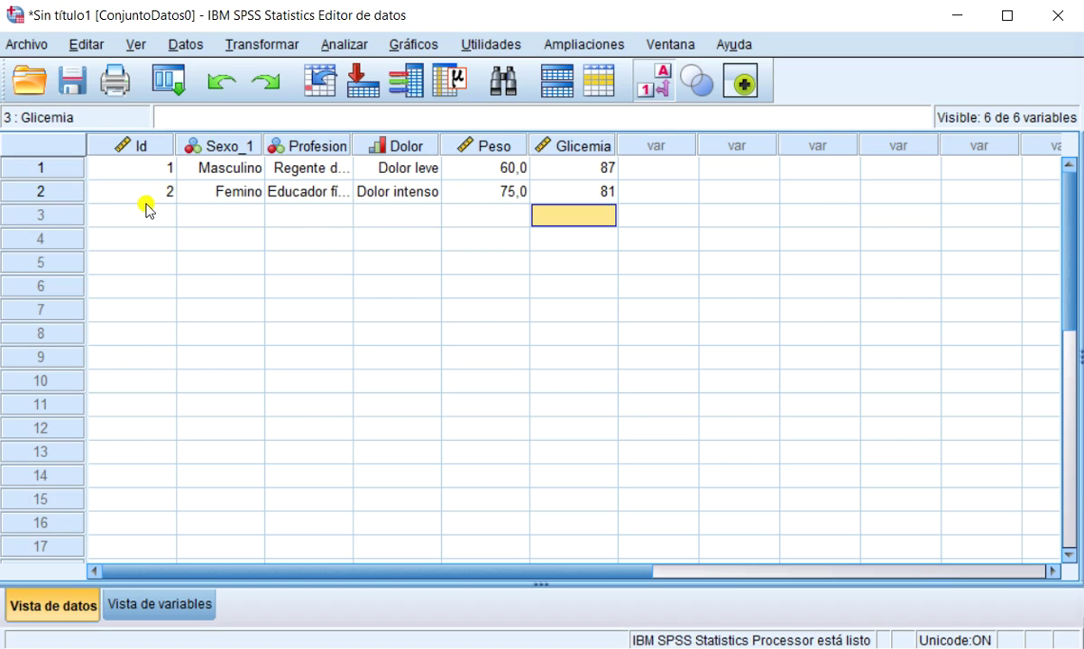
left_click(151, 219)
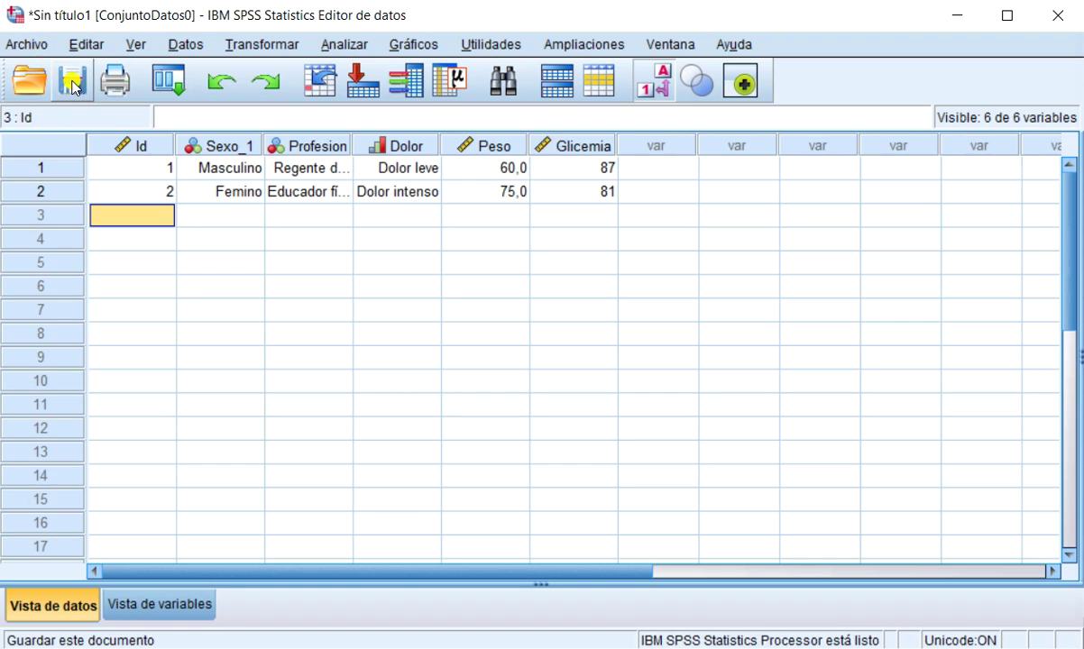
left_click(45, 45)
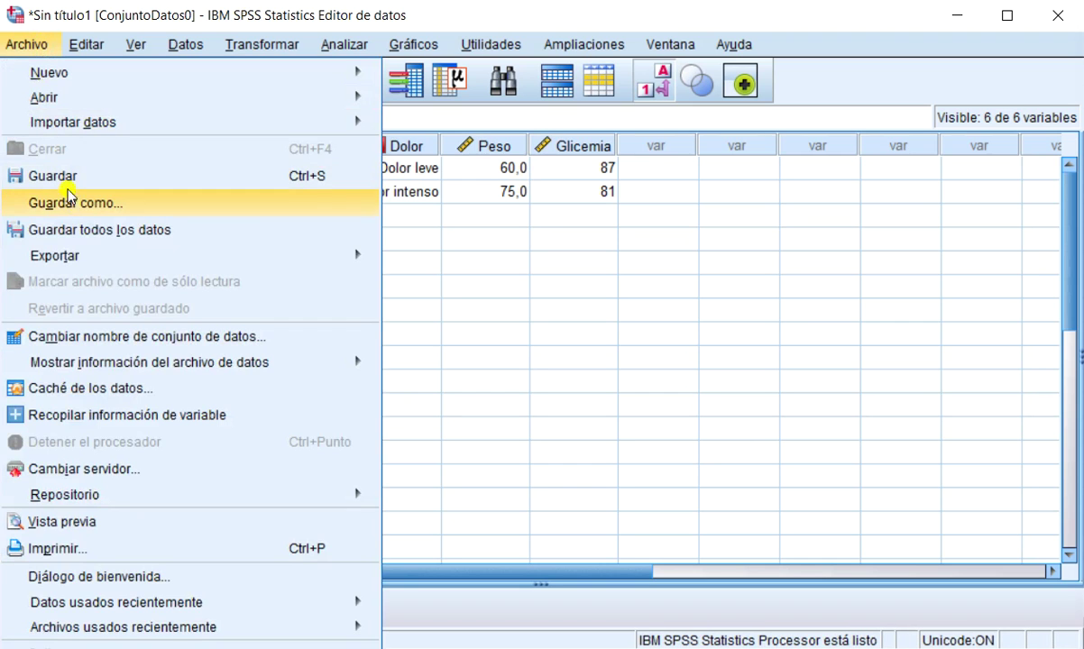
left_click(635, 308)
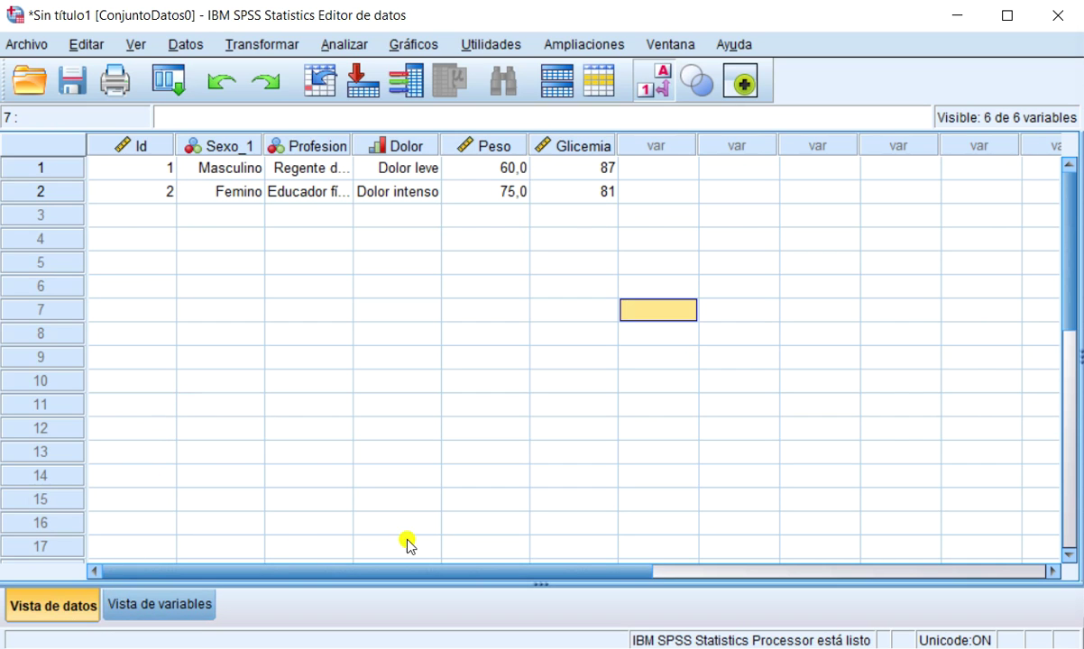
left_click(149, 610)
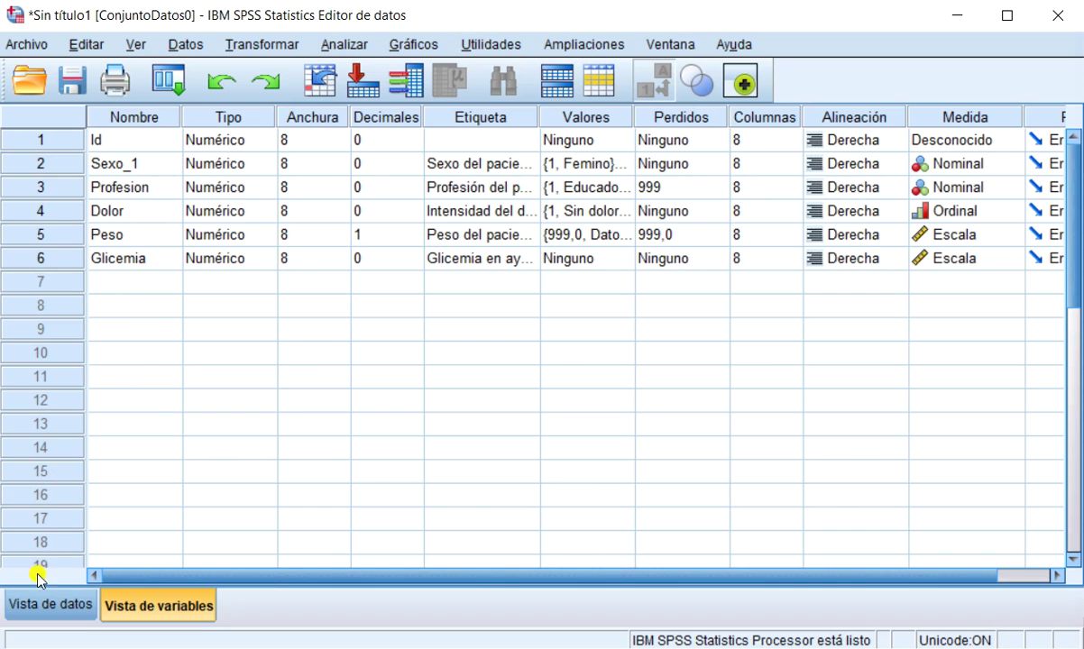
left_click(41, 605)
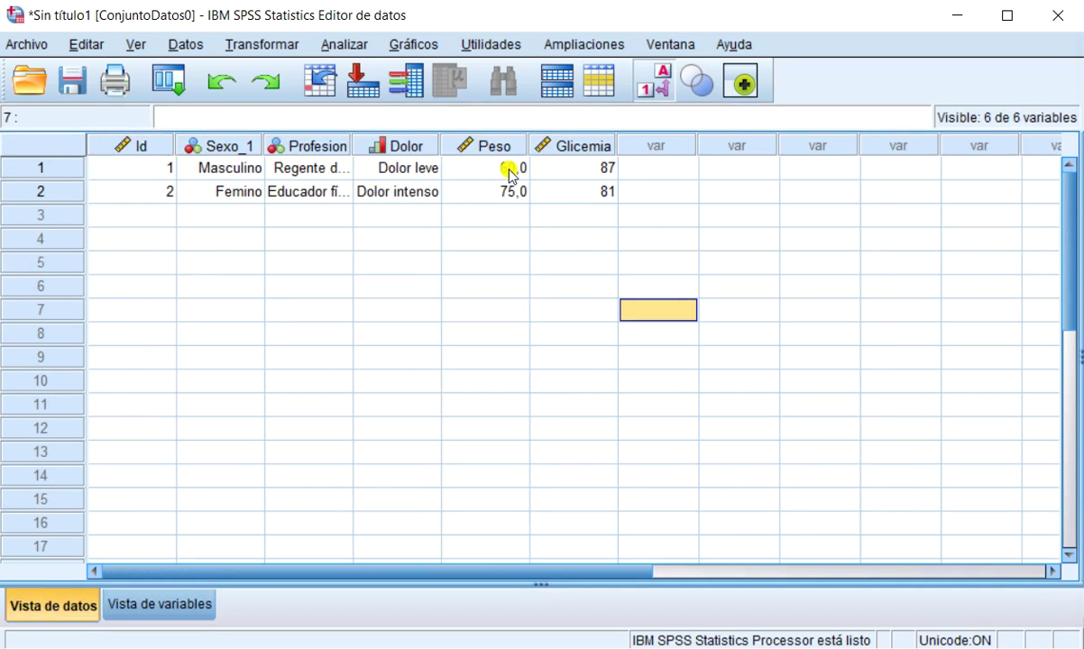
- Start the third case in the data view with Id 3, Sexo_1 Masculino and Profesion Médico
left_click(157, 219)
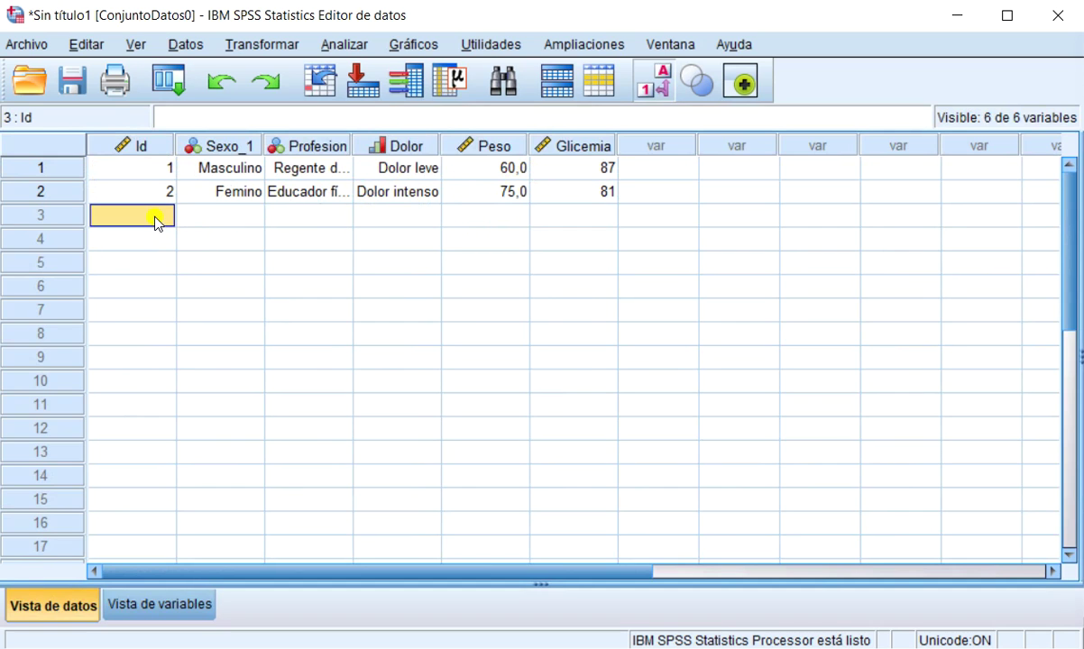
type("3")
key("Tab")
type("1")
key("Tab")
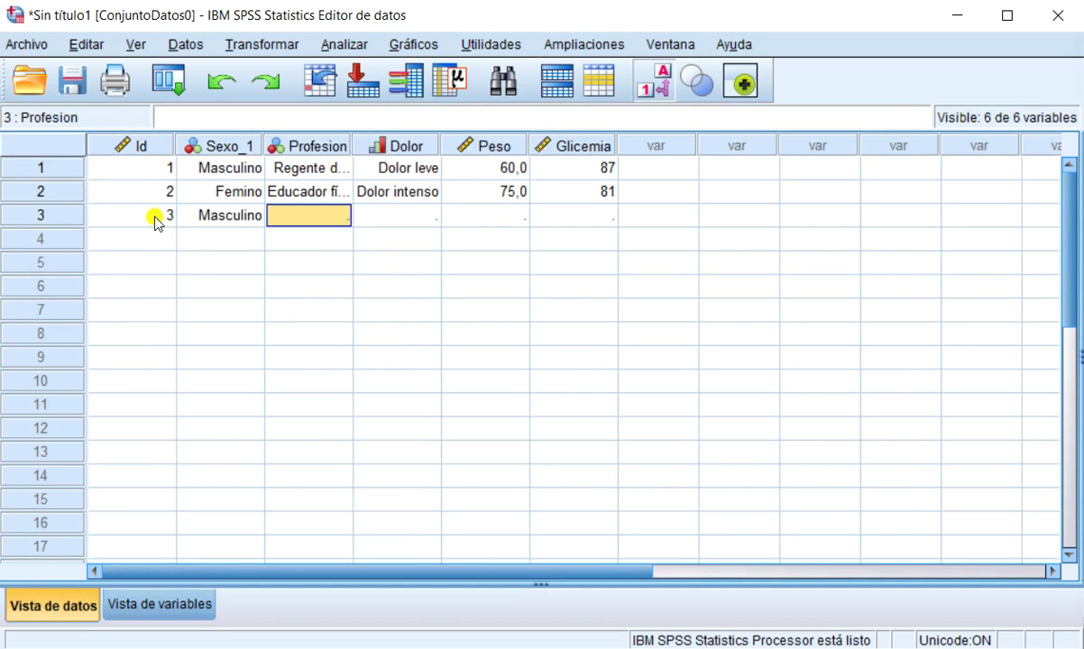
type("3")
key("Tab")
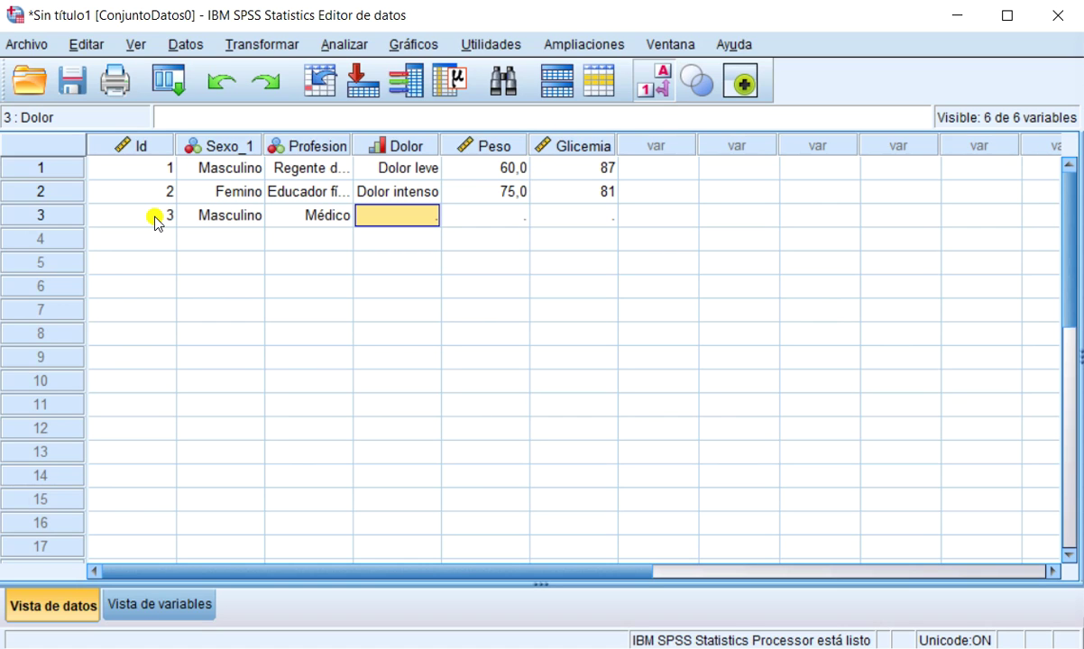
- Complete the third case with Dolor set to "Sin dolor", Peso 87 and Glicemia 92
type("1")
key("Tab")
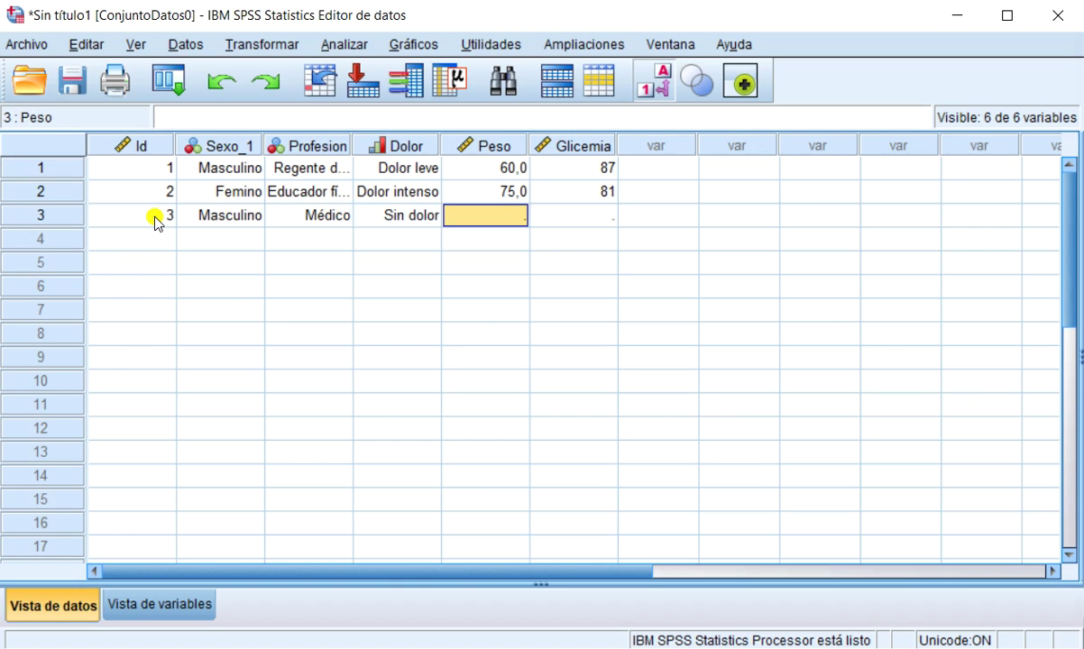
type("87")
key("Tab")
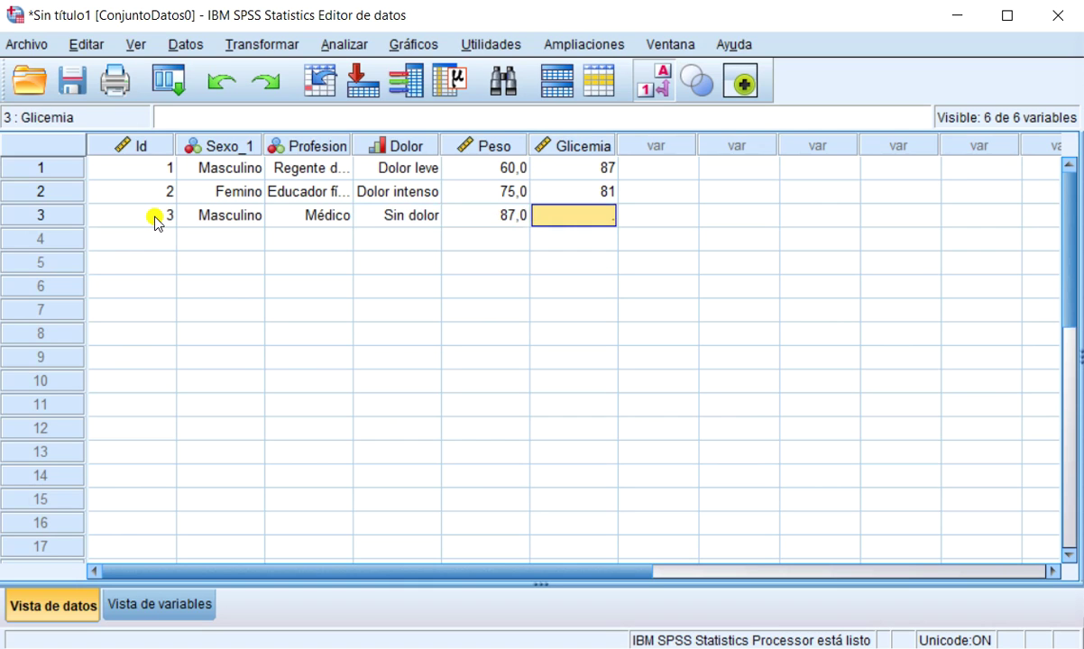
type("92")
key("Return")
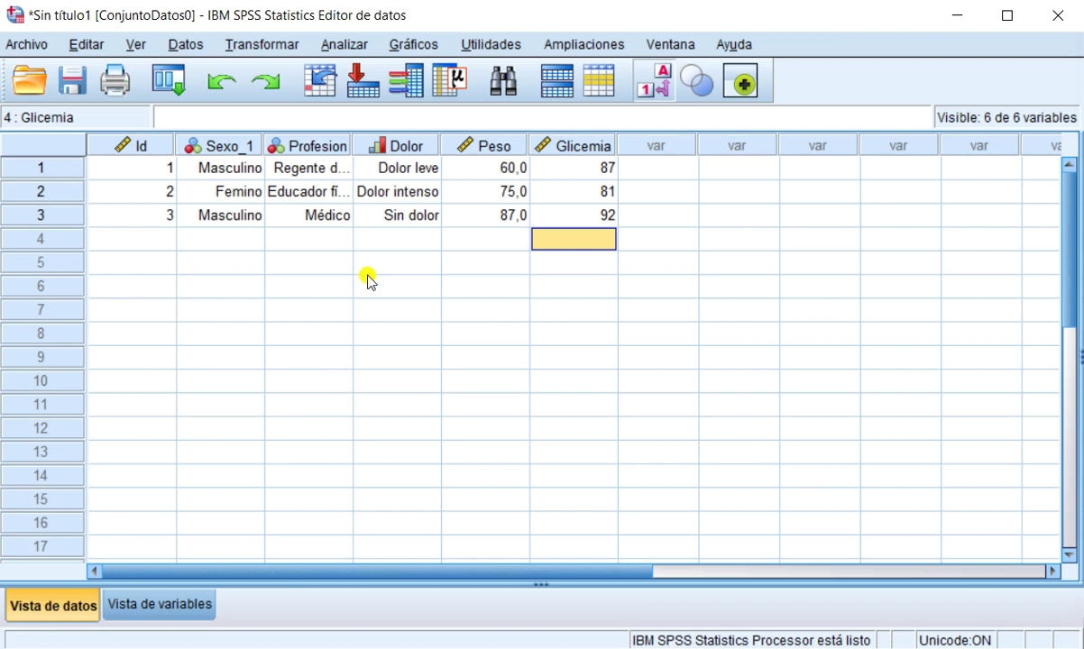
- Review the value labels defined for the Sexo_1 variable
left_click(136, 606)
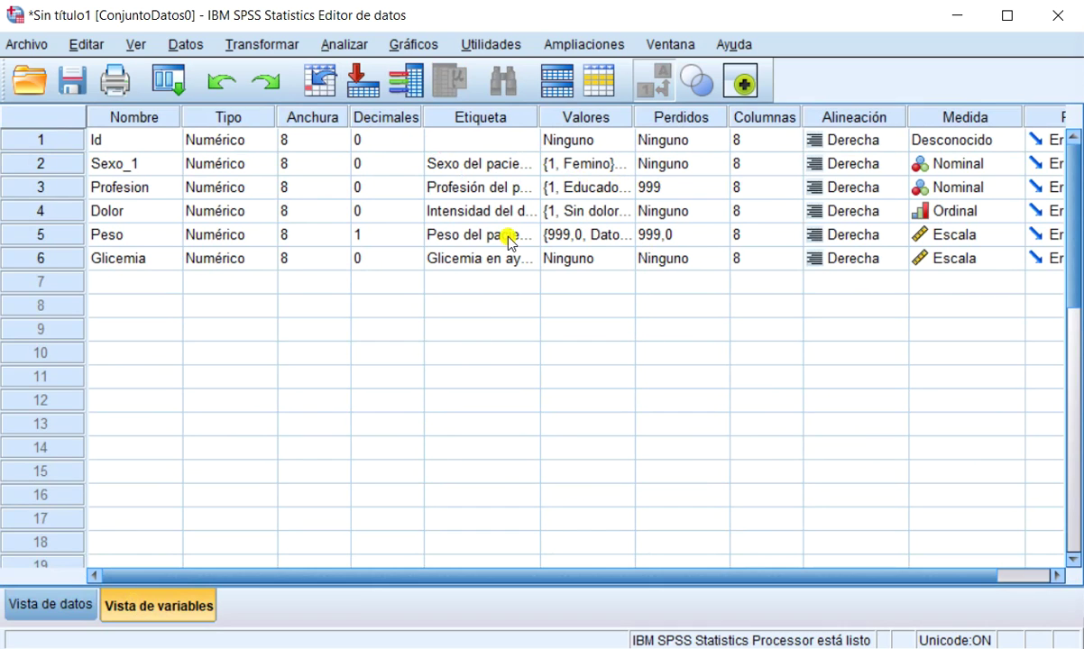
left_click(623, 165)
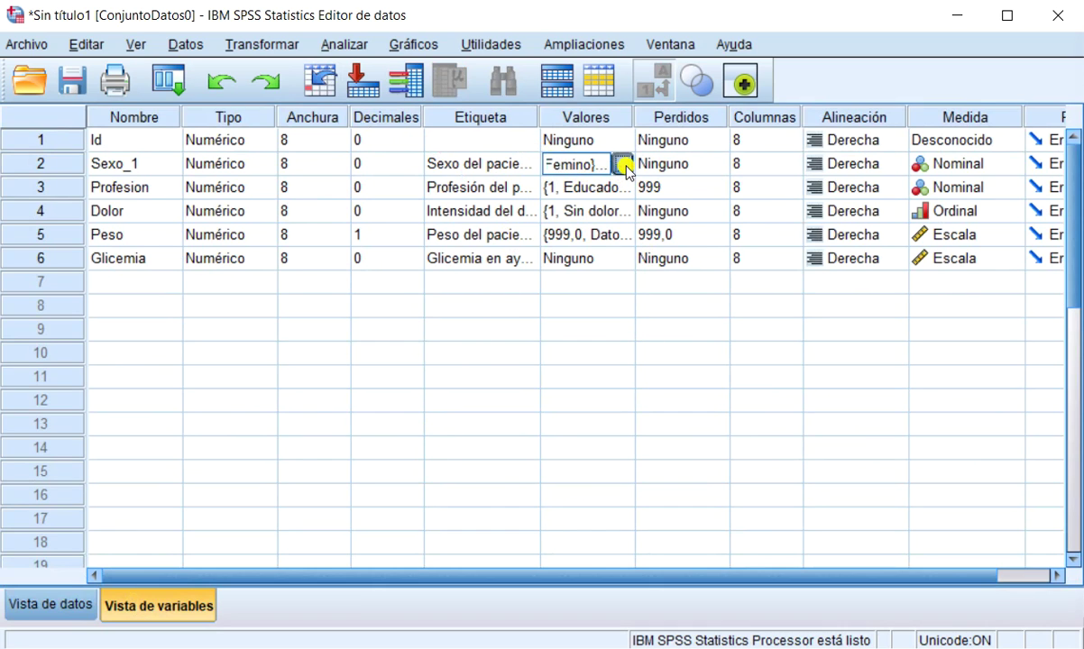
left_click(624, 164)
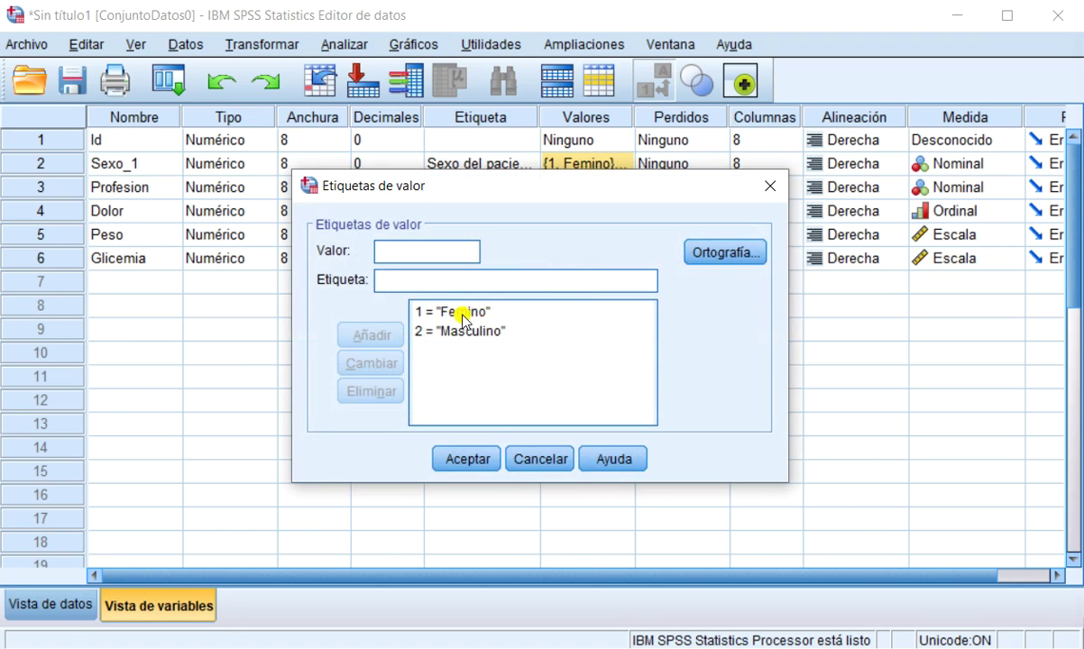
left_click(466, 459)
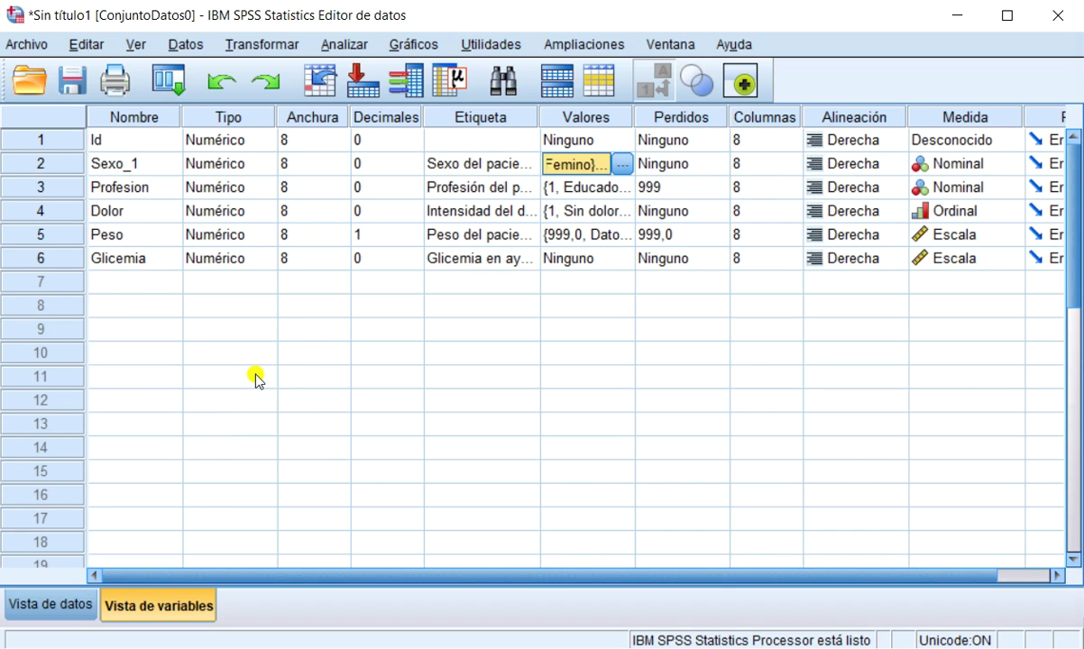
- Generate the data file information for the working file and bring up the resulting output document
left_click(33, 47)
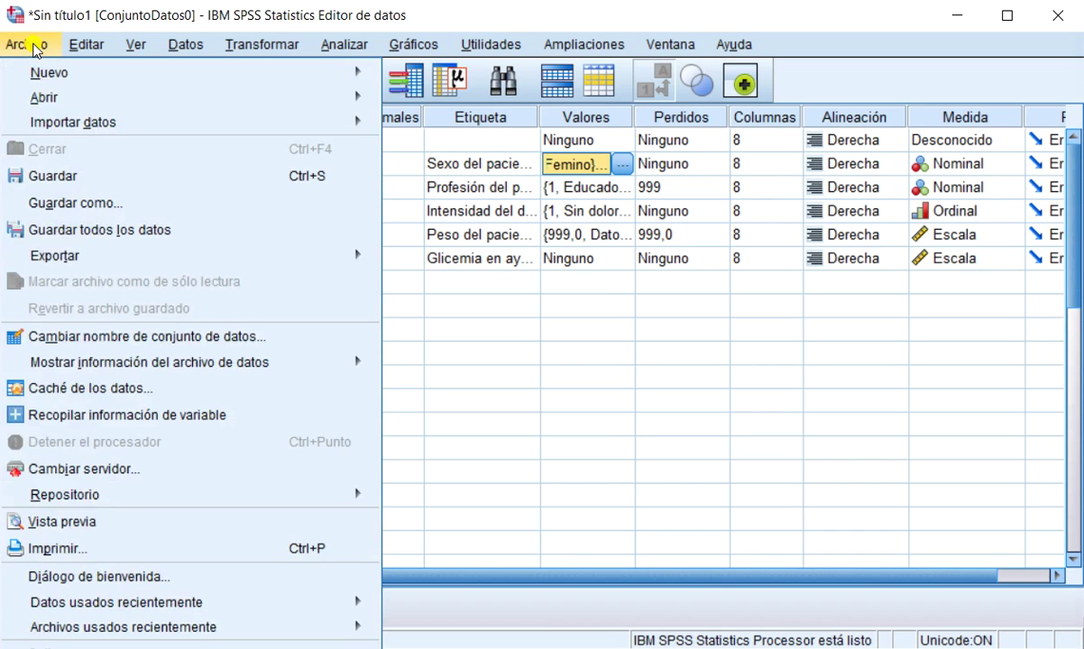
mouse_move(68, 365)
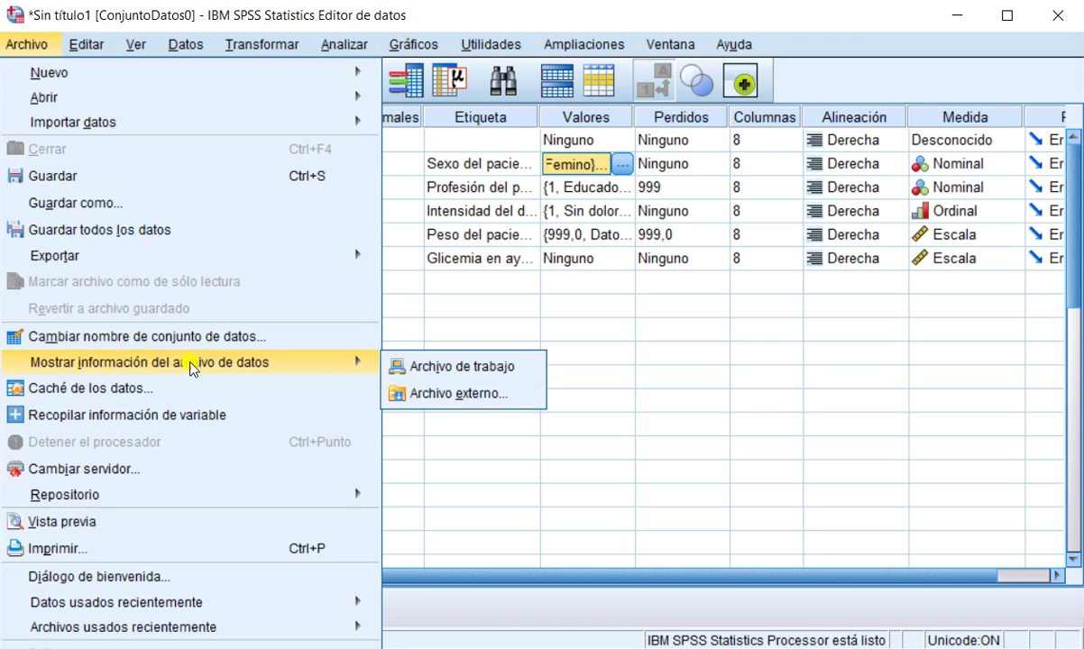
left_click(475, 367)
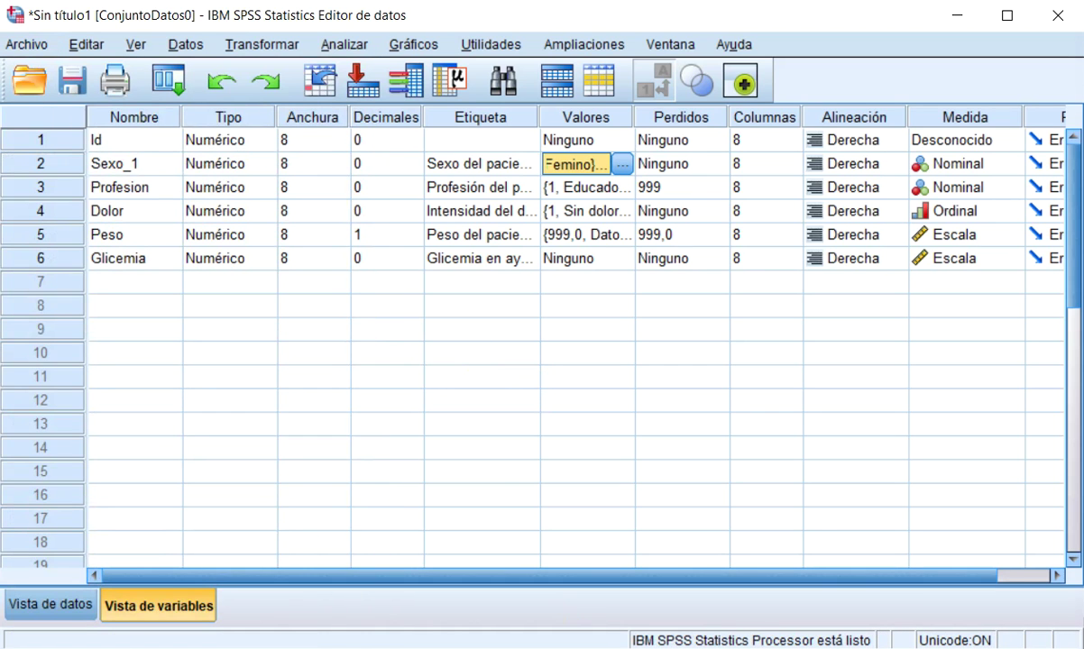
left_click(645, 648)
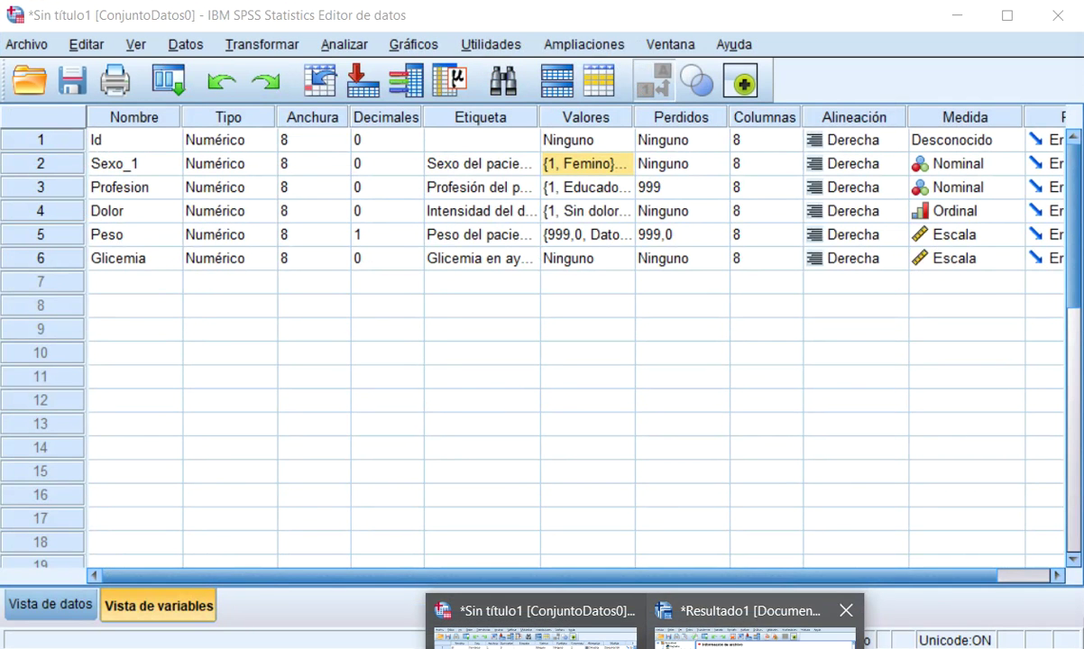
left_click(749, 631)
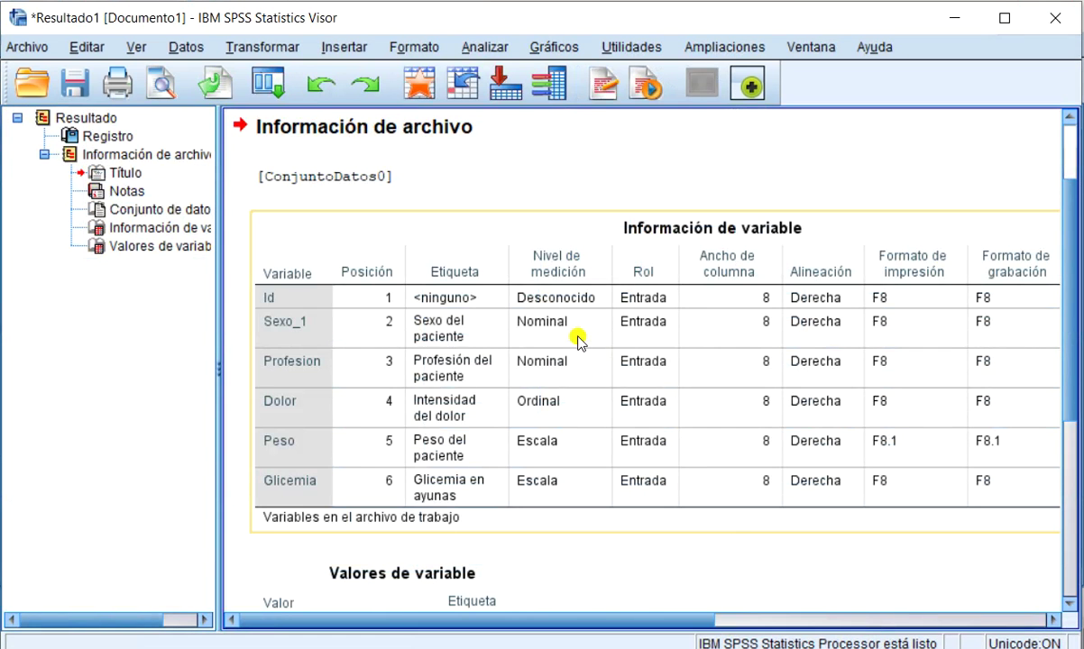
- Copy the "Valores de variable" table from the file information output
scroll(578, 335, "down", 8)
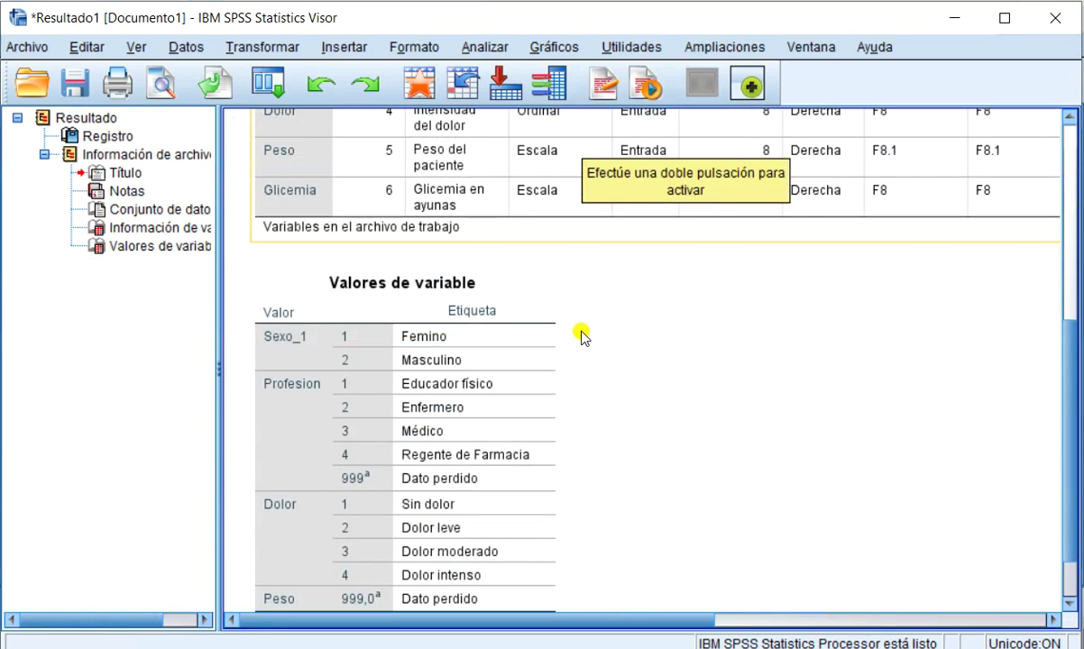
left_click(540, 311)
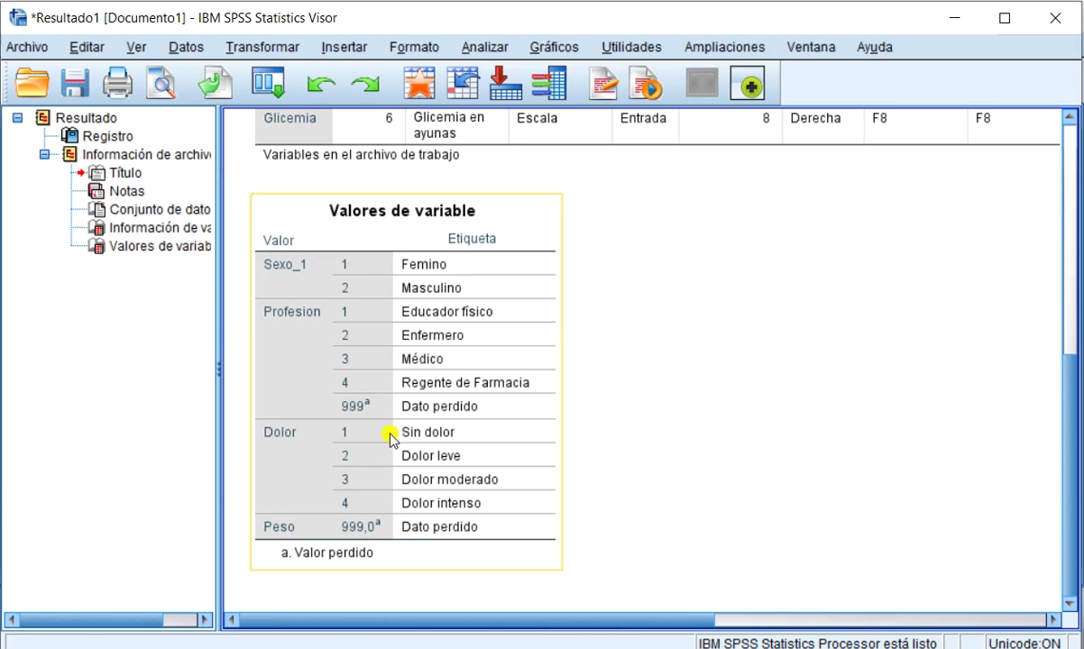
right_click(390, 346)
mouse_move(424, 410)
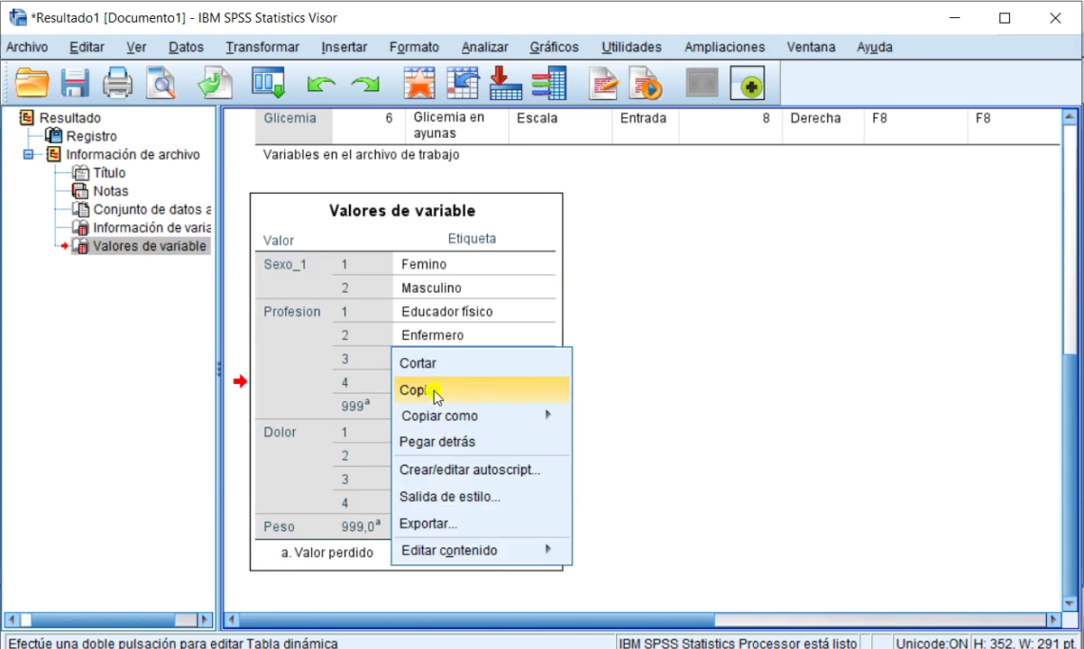
left_click(433, 391)
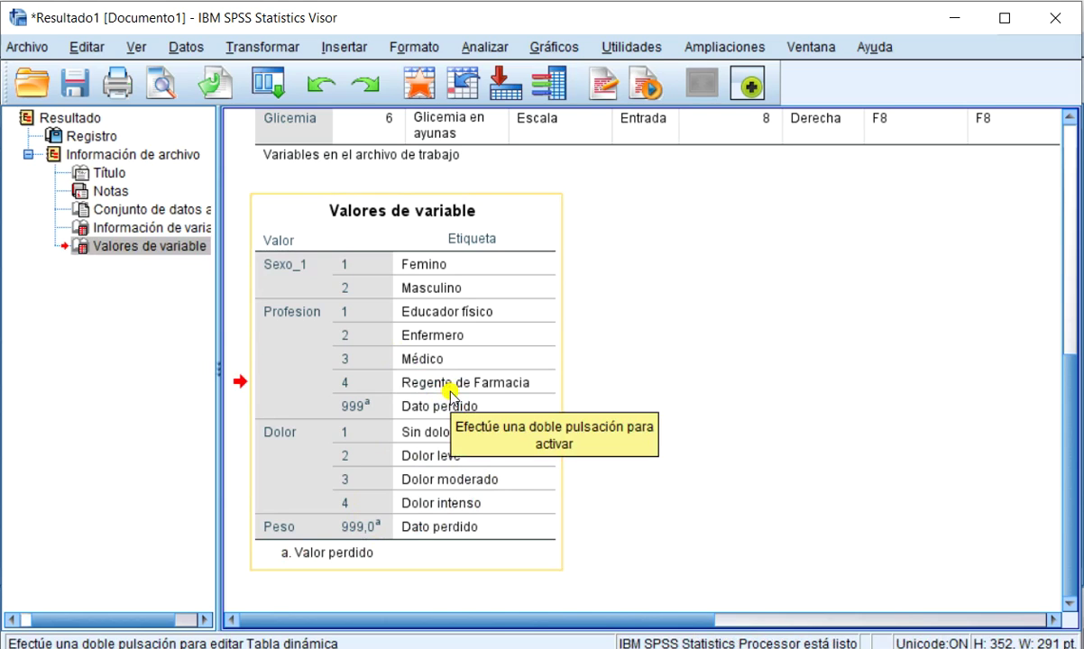